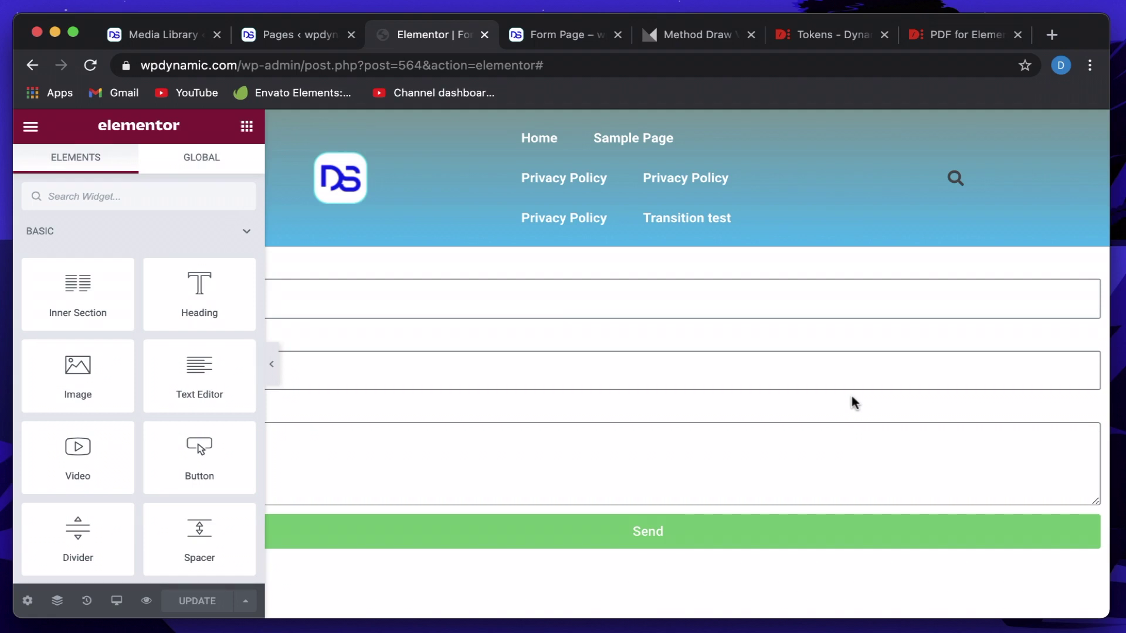
# Switch to the Form Page preview, scroll to the form and focus its Name field.
pyautogui.click(551, 41)
pyautogui.scroll(-2, 392, 369)
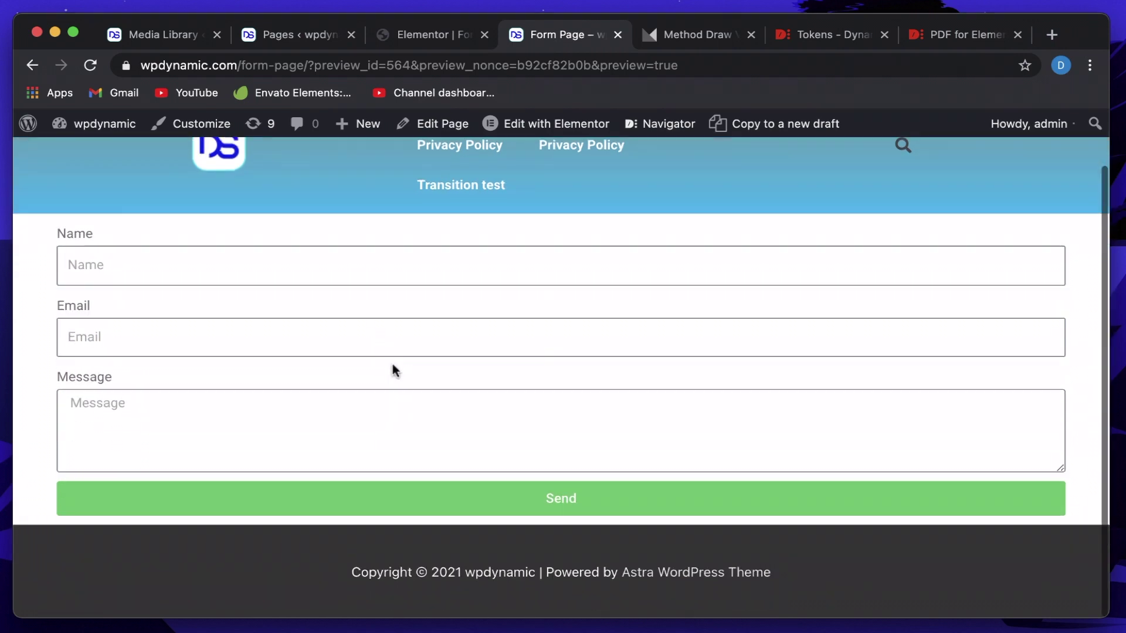
pyautogui.click(377, 278)
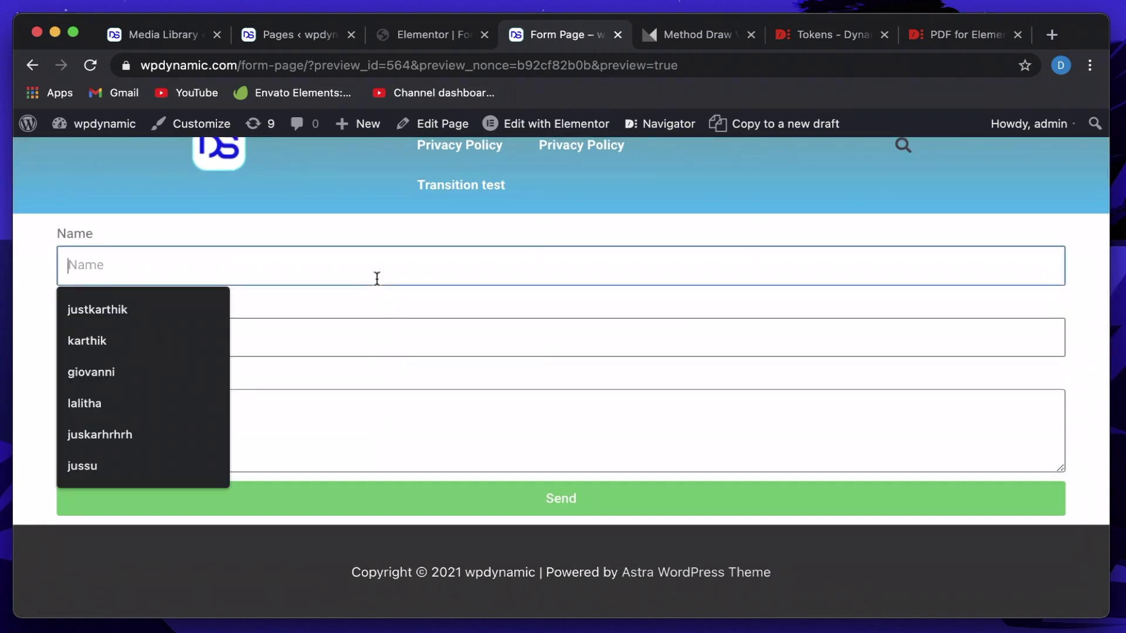
pyautogui.click(375, 229)
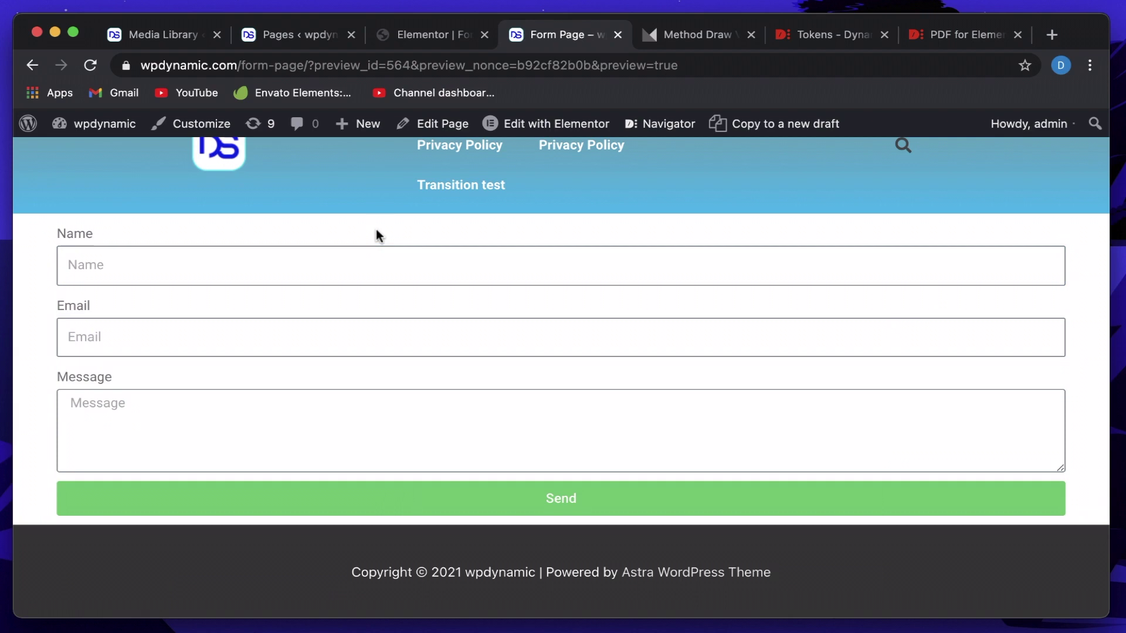
pyautogui.click(328, 274)
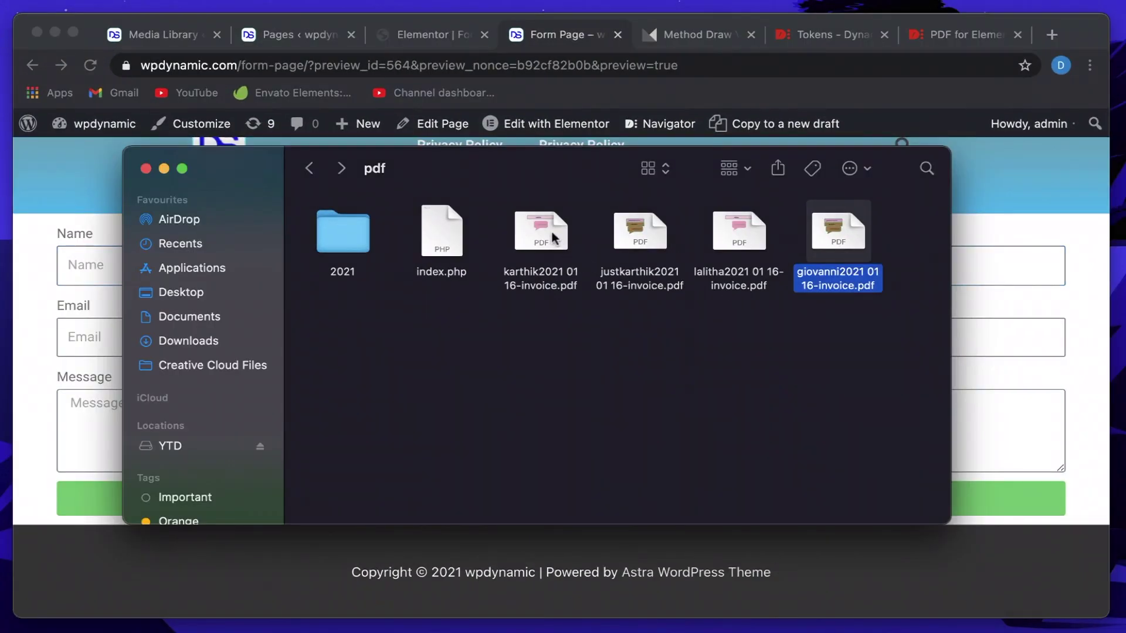
# Preview justkarthik2021 01 16-invoice.pdf from the pdf folder, then minimize the Finder window.
pyautogui.doubleClick(627, 229)
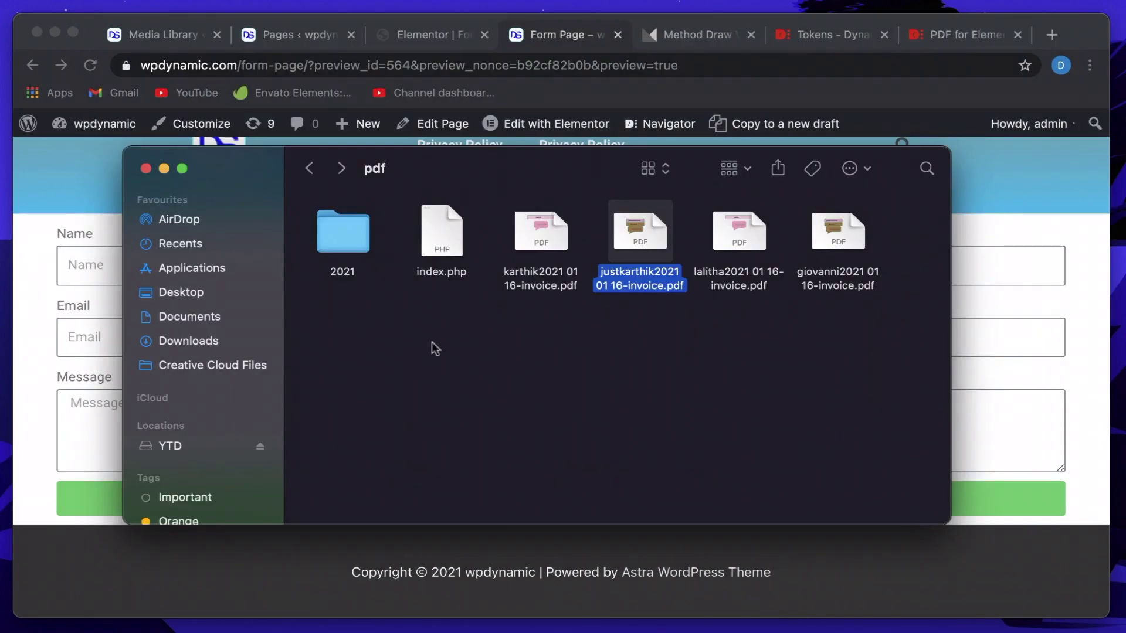
pyautogui.click(164, 168)
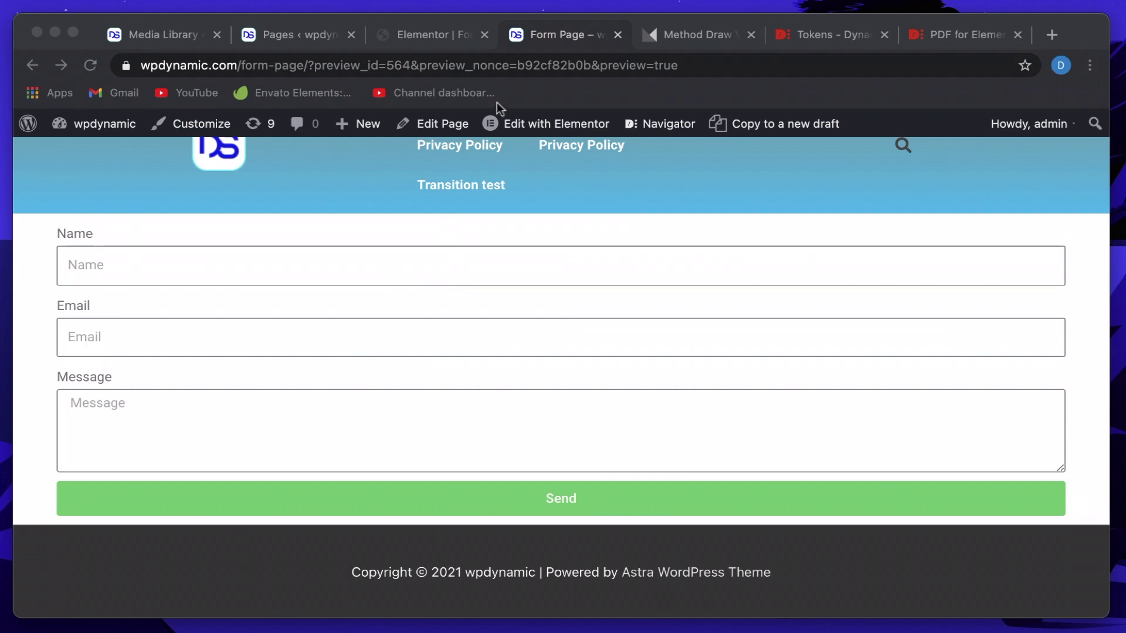
# Select the form widget and review its Actions After Submit and PDF settings: name pattern, elementor/pdf folder, SVG code.
pyautogui.click(418, 36)
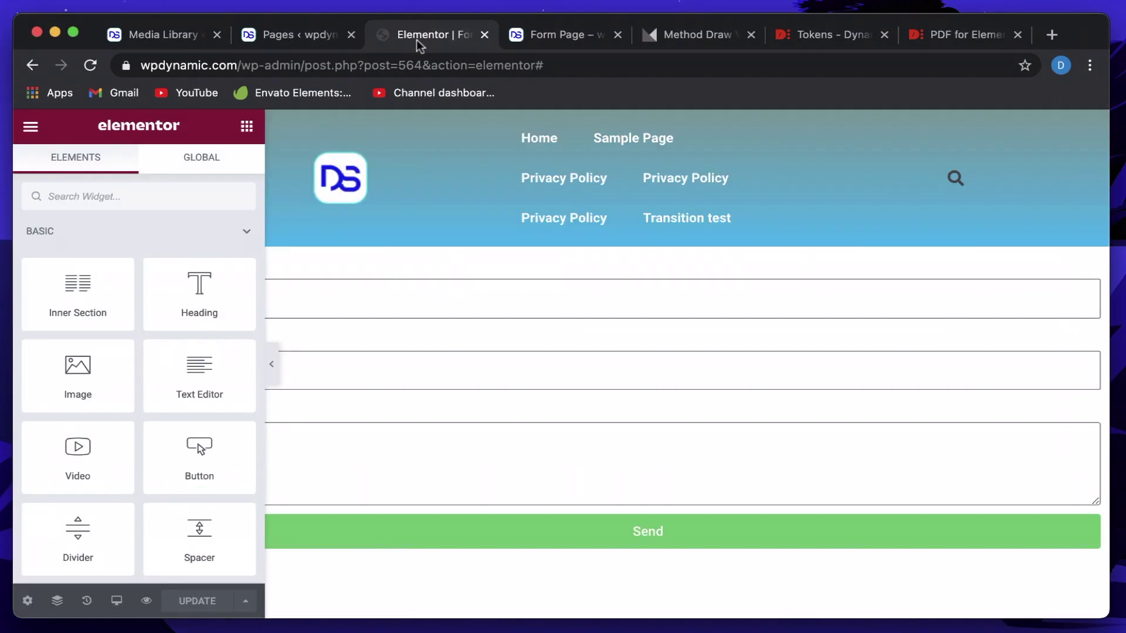
pyautogui.click(455, 363)
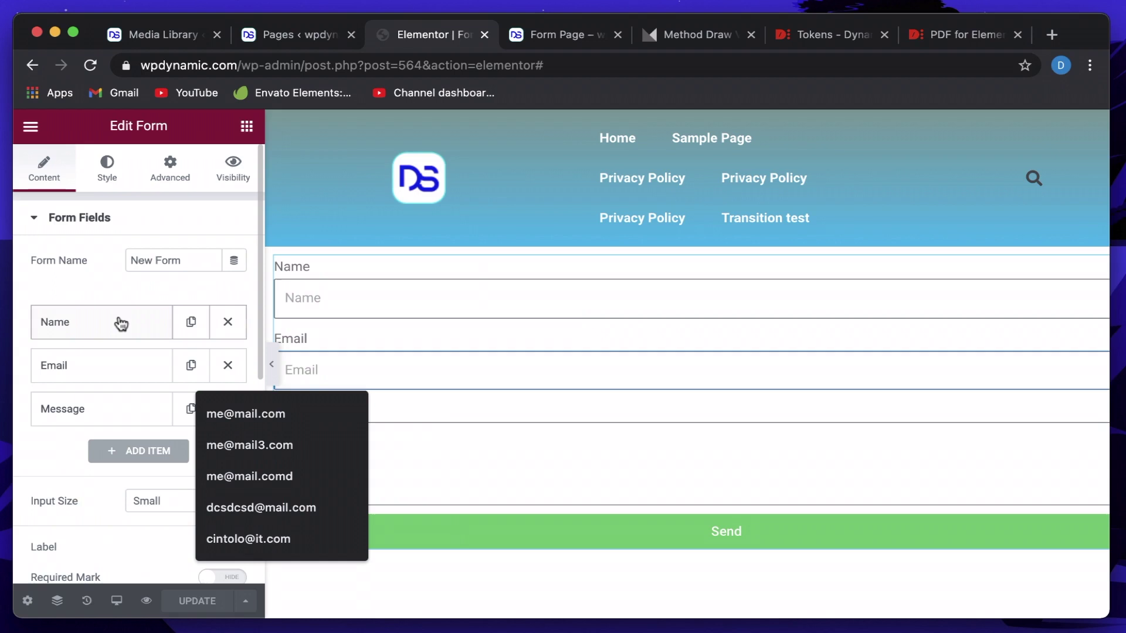
pyautogui.scroll(-5, 80, 405)
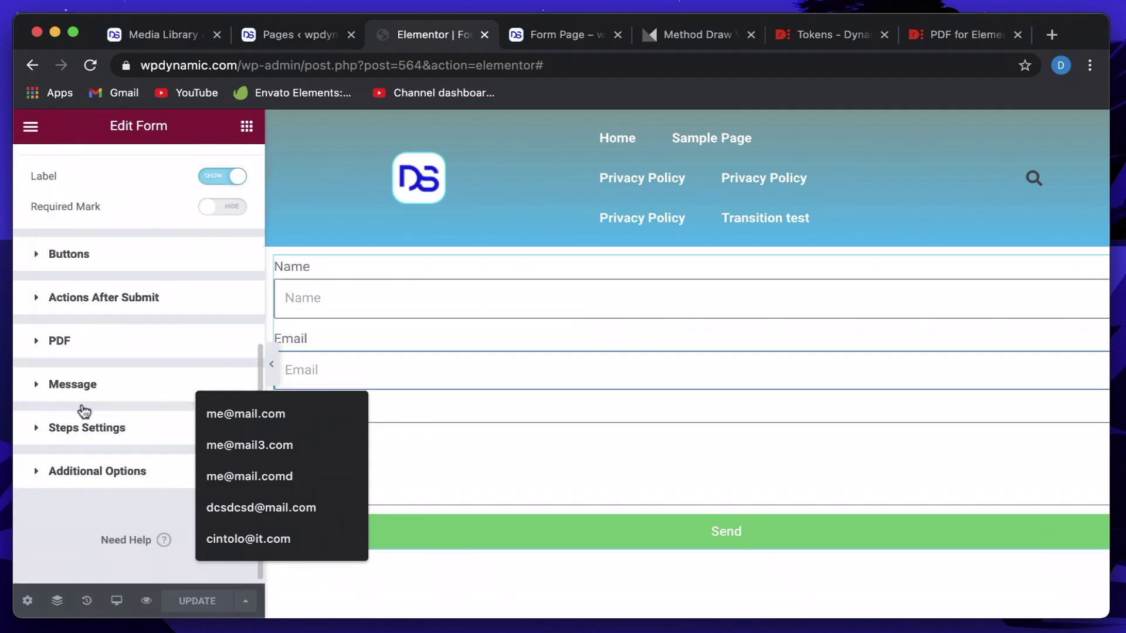
pyautogui.click(99, 299)
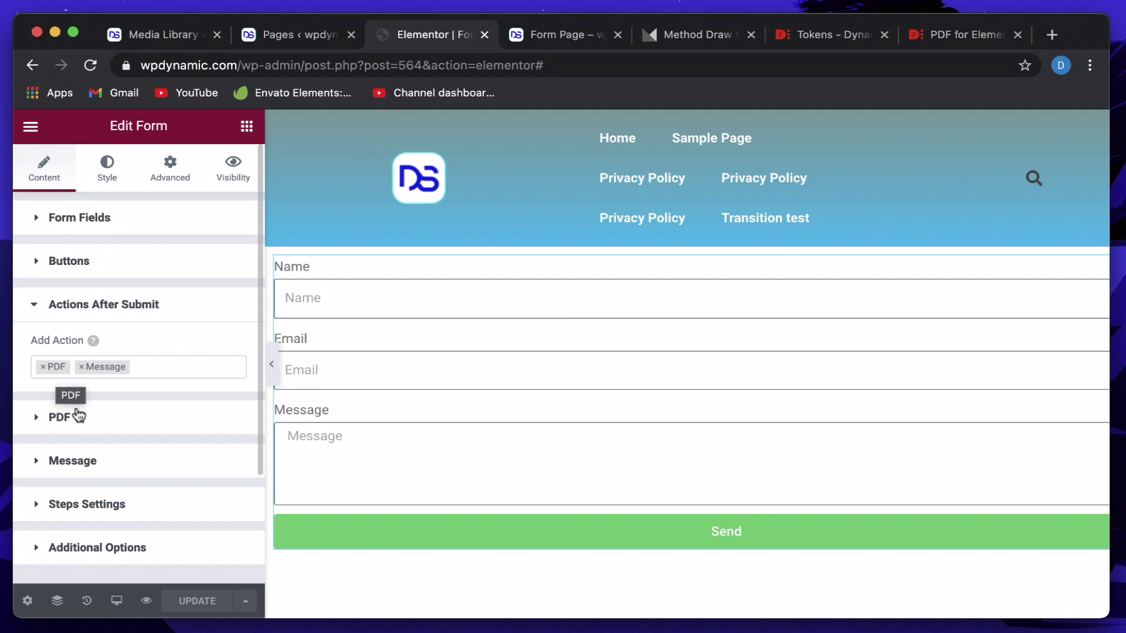
pyautogui.click(79, 418)
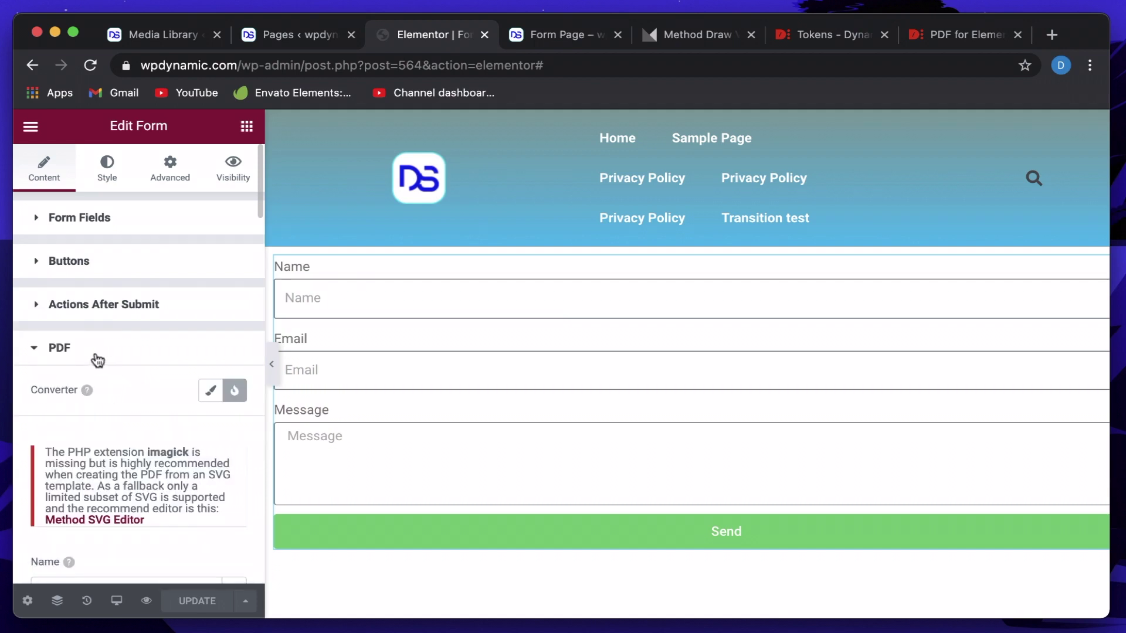
pyautogui.scroll(-5, 98, 360)
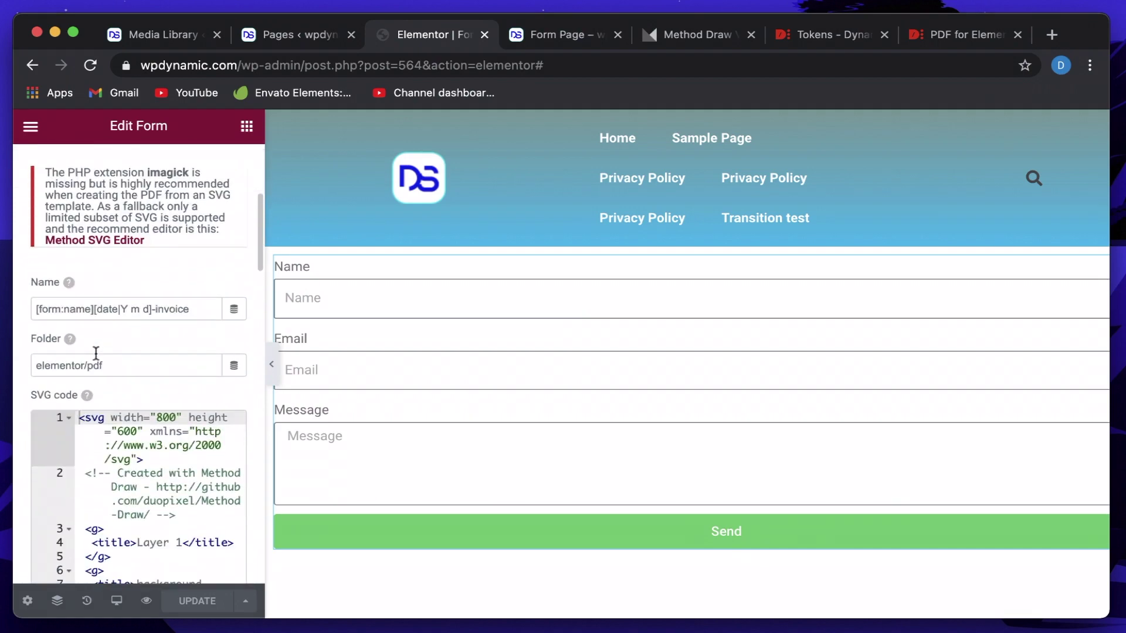
pyautogui.scroll(2, 97, 352)
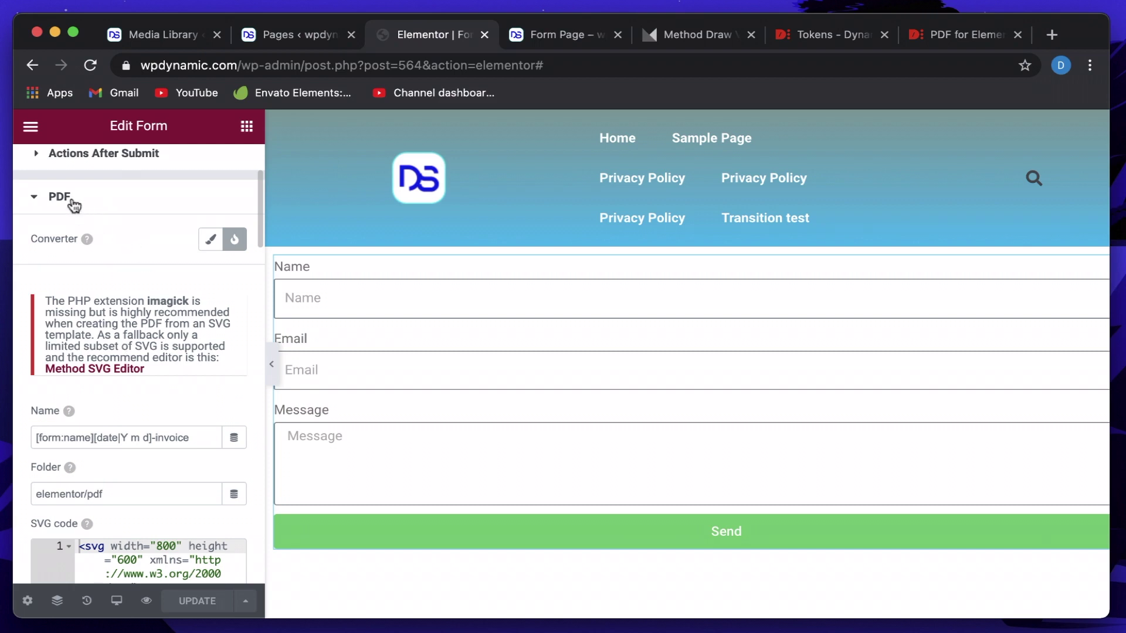
pyautogui.scroll(2, 73, 204)
# Remove the Message action from Actions After Submit so only PDF remains, then expand the PDF settings.
pyautogui.scroll(1, 103, 198)
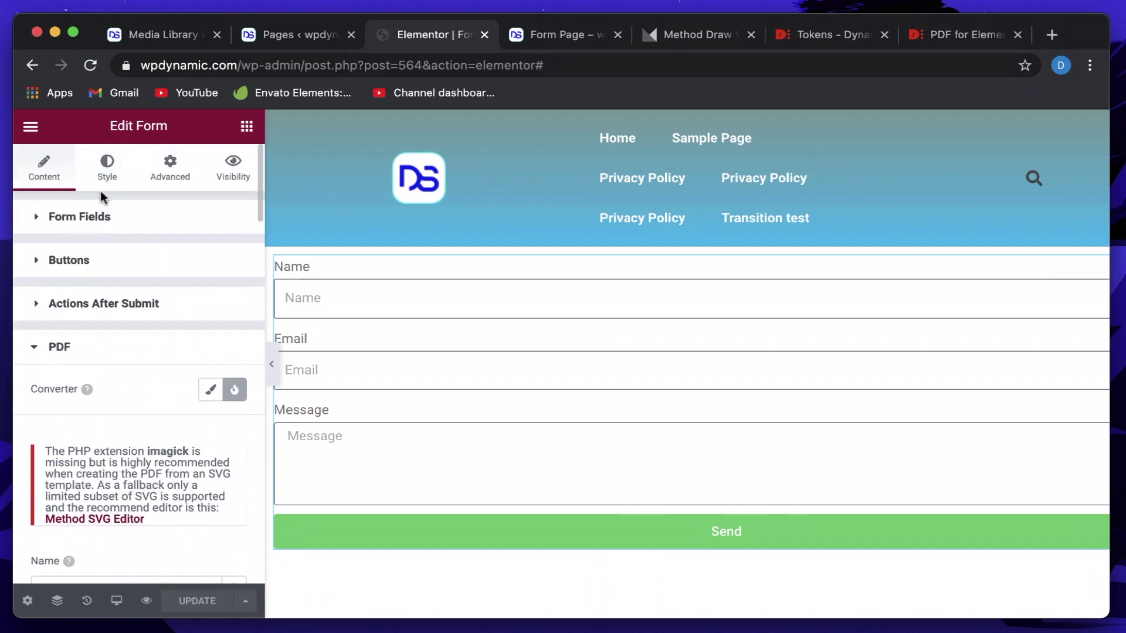
pyautogui.click(114, 306)
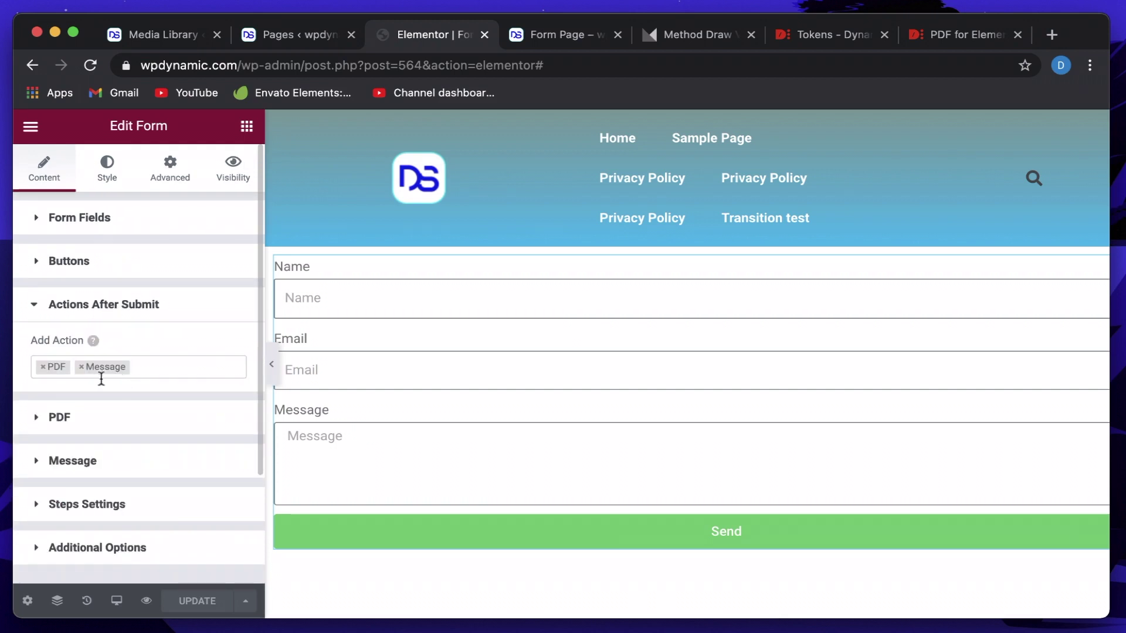
pyautogui.click(155, 373)
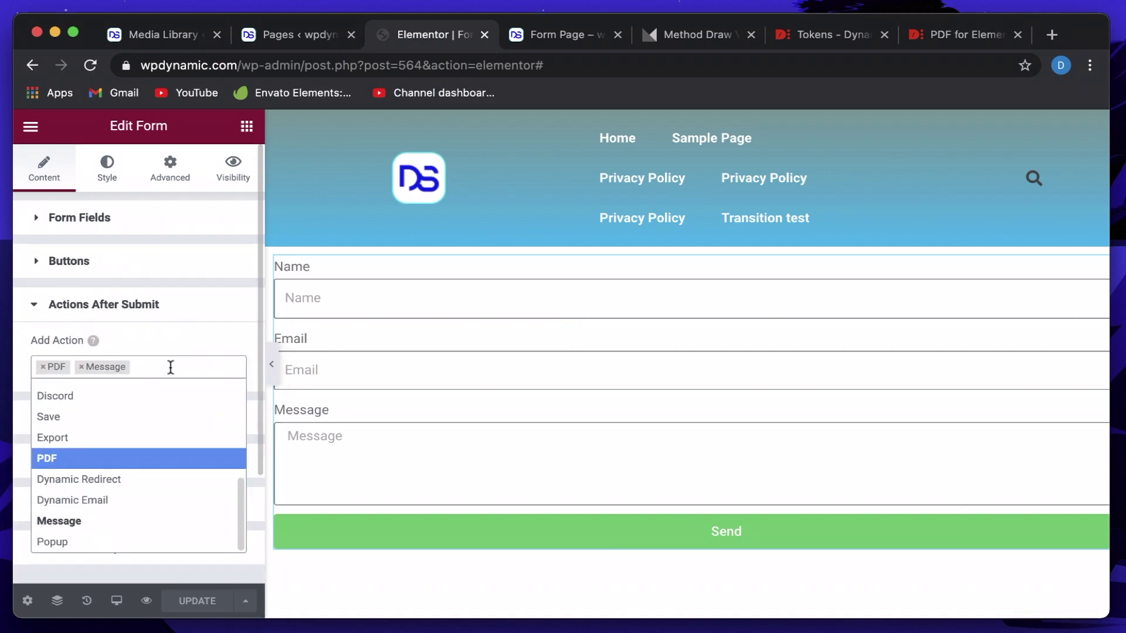
pyautogui.click(171, 367)
pyautogui.scroll(-1, 140, 410)
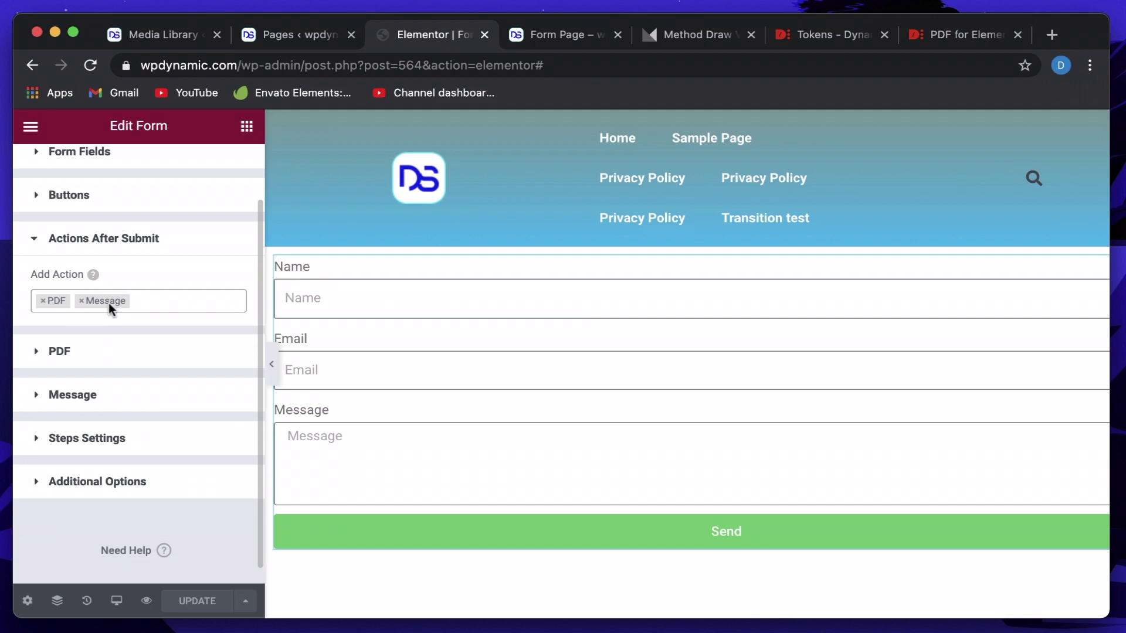
pyautogui.click(82, 305)
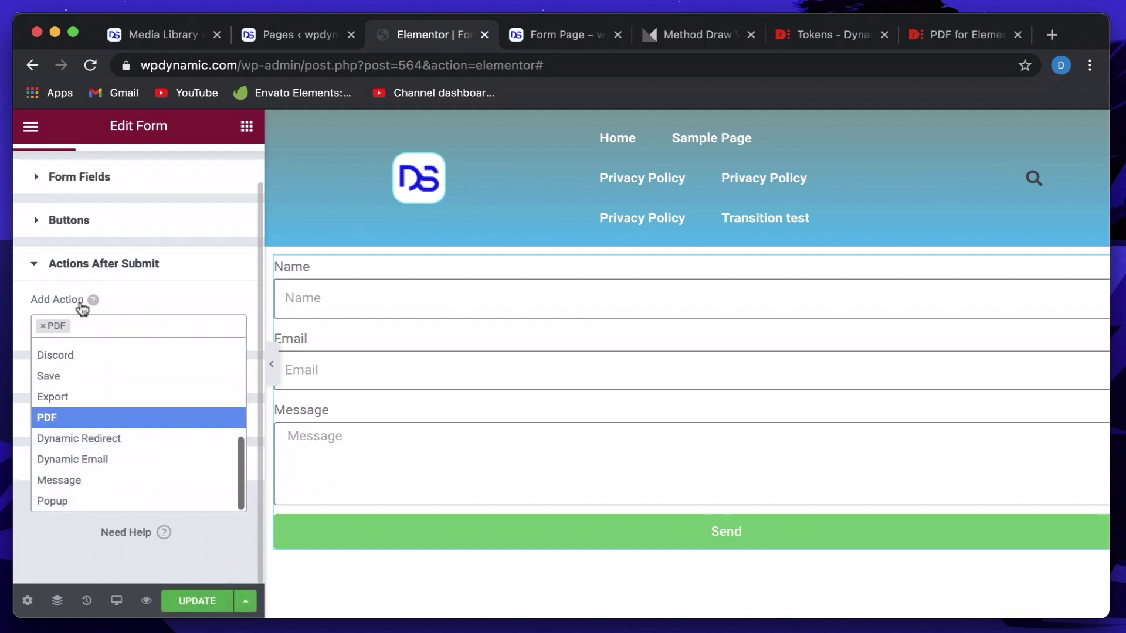
pyautogui.click(107, 324)
pyautogui.click(88, 380)
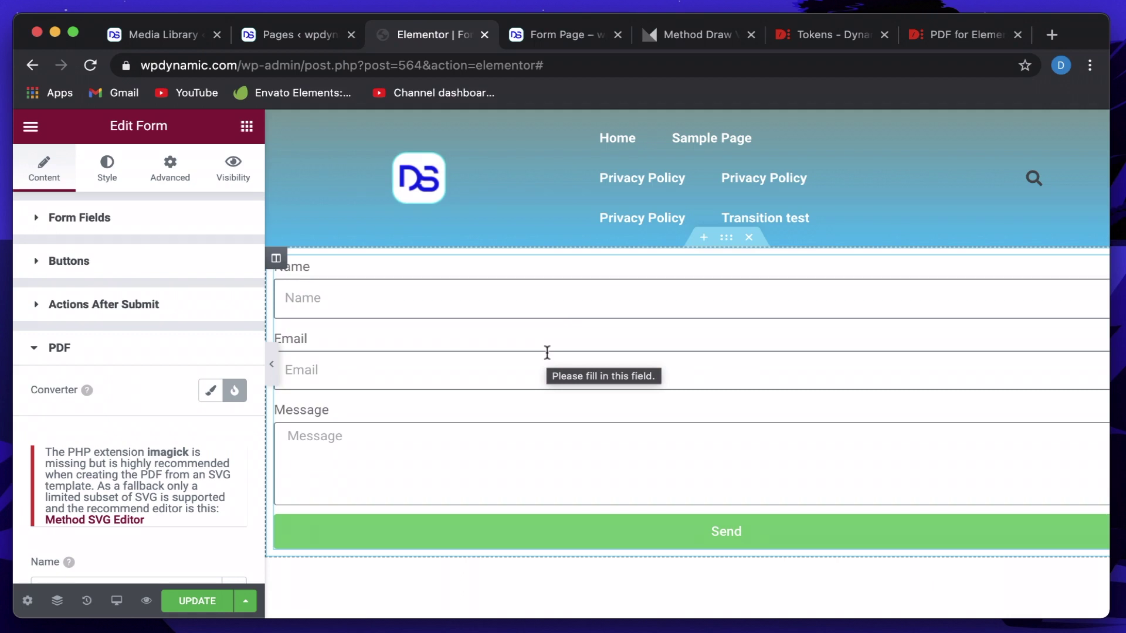
pyautogui.scroll(-3, 146, 387)
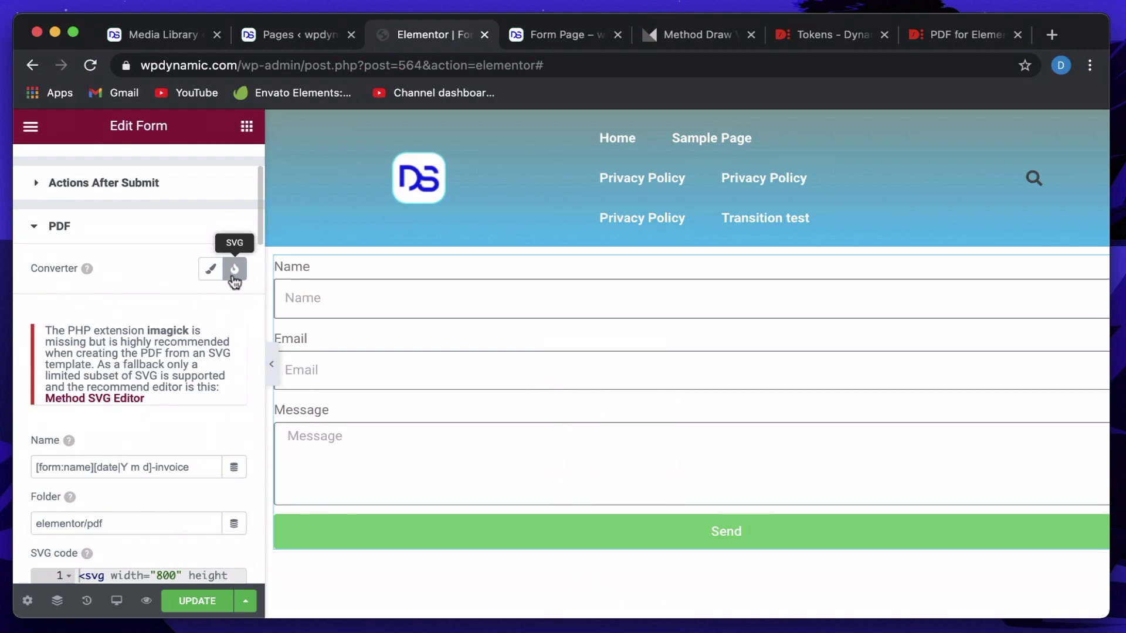
pyautogui.scroll(-3, 137, 373)
pyautogui.tripleClick(85, 343)
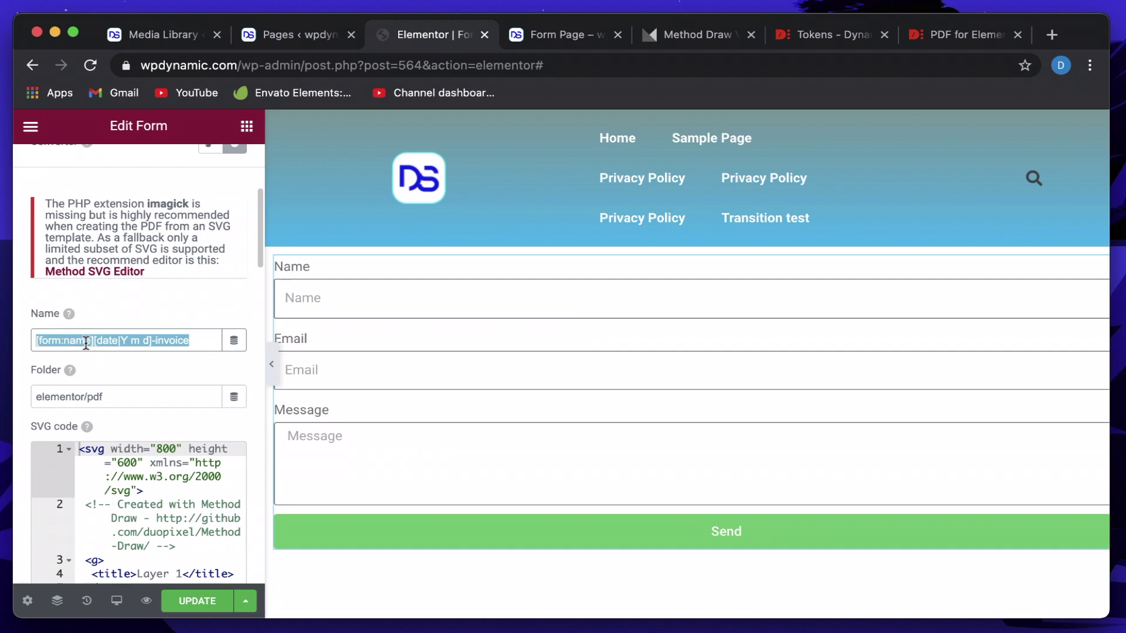
pyautogui.tripleClick(85, 343)
pyautogui.doubleClick(108, 340)
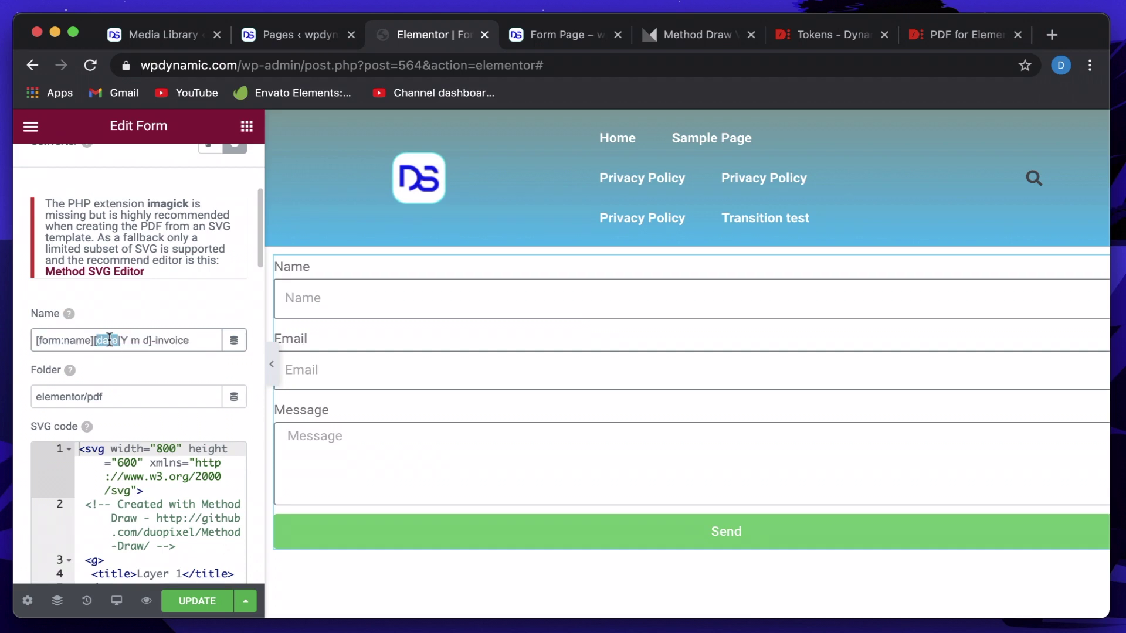
pyautogui.tripleClick(109, 340)
pyautogui.click(93, 340)
pyautogui.keyDown('shift'); pyautogui.click(34, 341); pyautogui.keyUp('shift')
pyautogui.click(513, 354)
pyautogui.scroll(3, 121, 280)
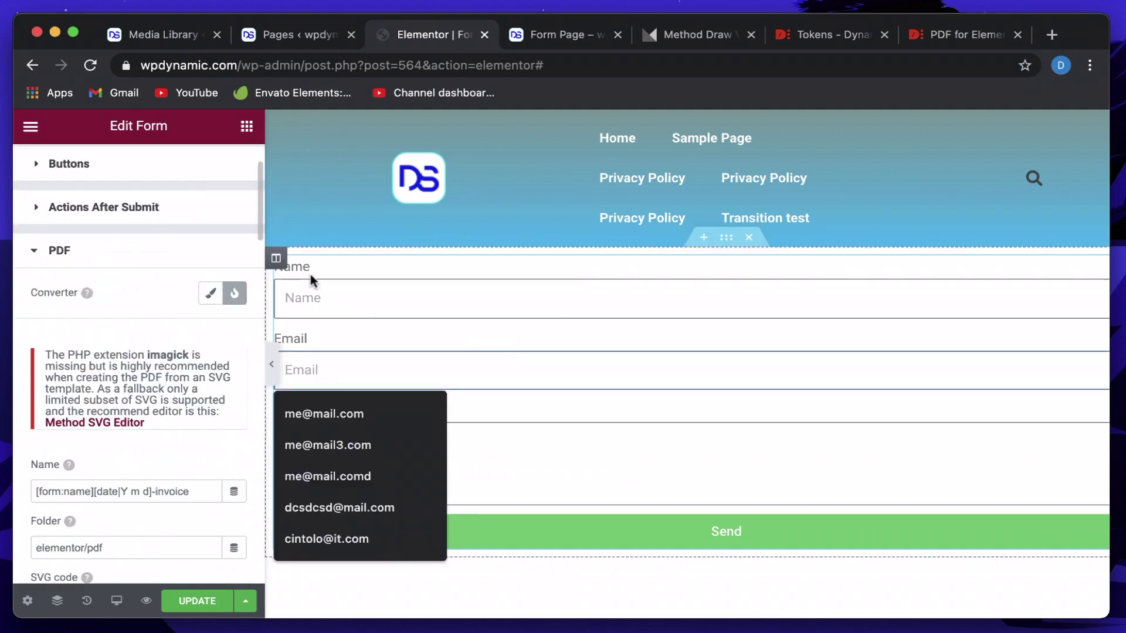
pyautogui.scroll(3, 75, 238)
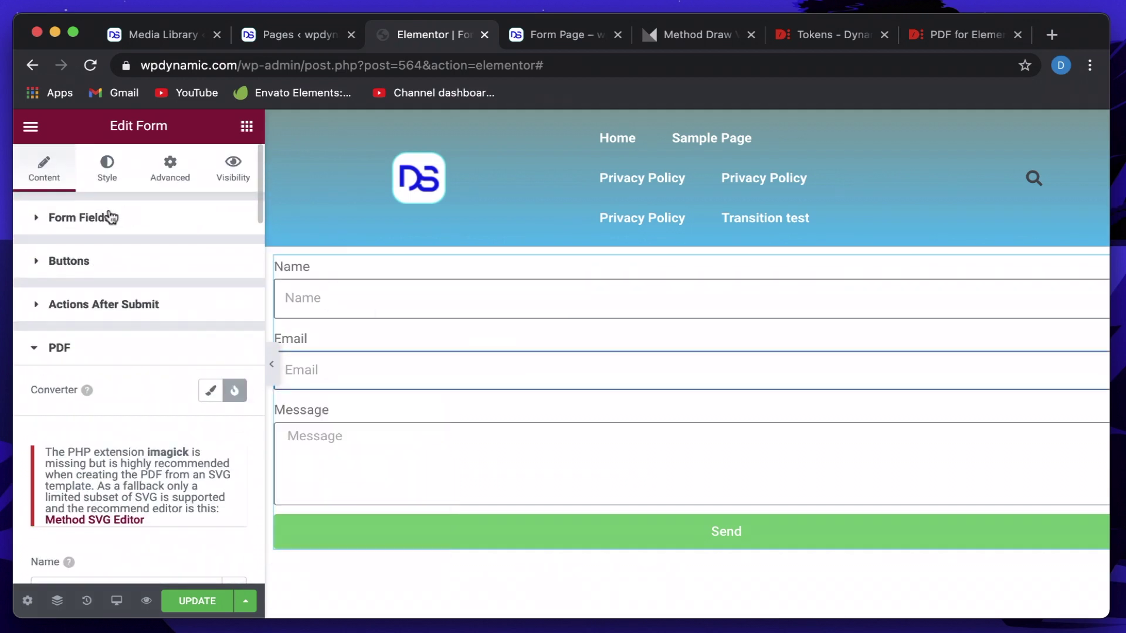
# Check the Name and Email fields' advanced settings to confirm their IDs are name and email.
pyautogui.click(110, 218)
pyautogui.click(92, 324)
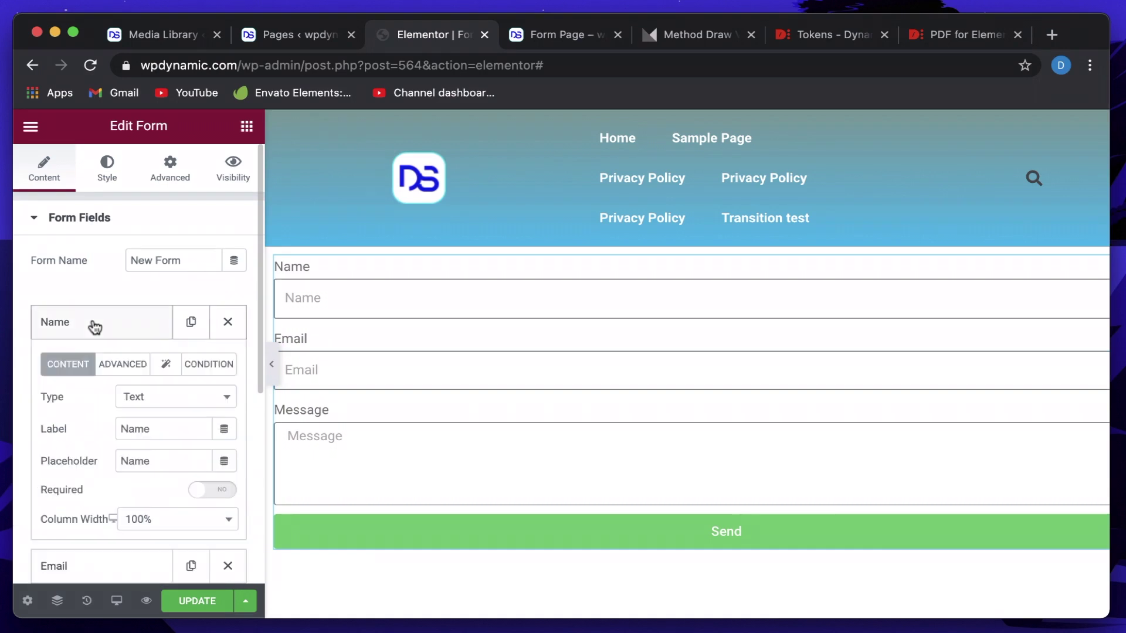
pyautogui.click(111, 363)
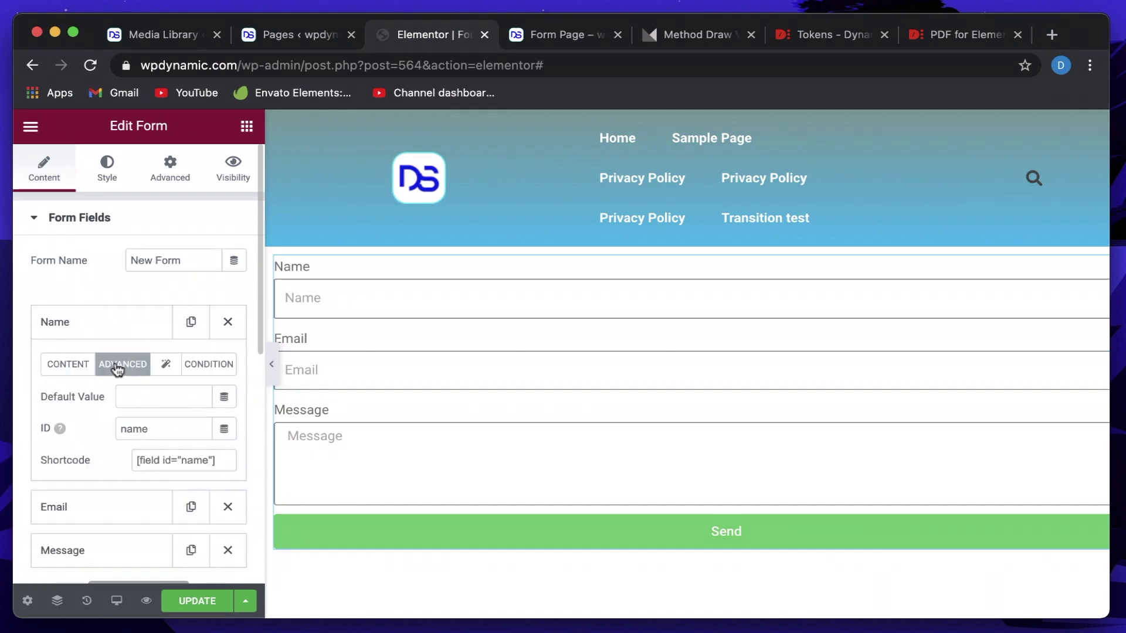
pyautogui.doubleClick(129, 429)
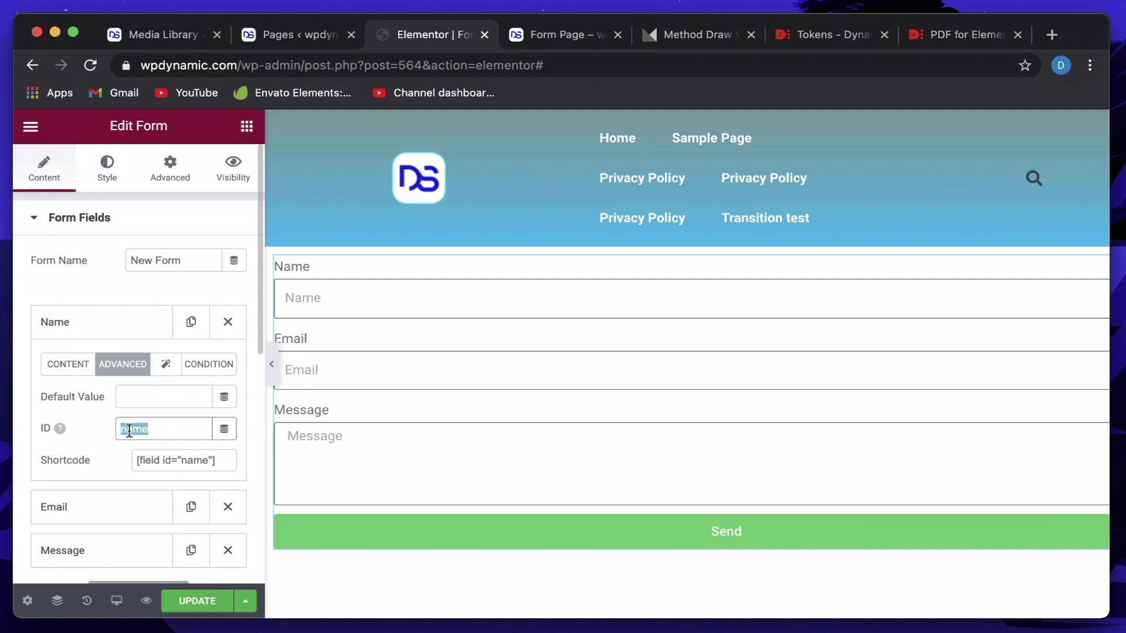
pyautogui.click(104, 335)
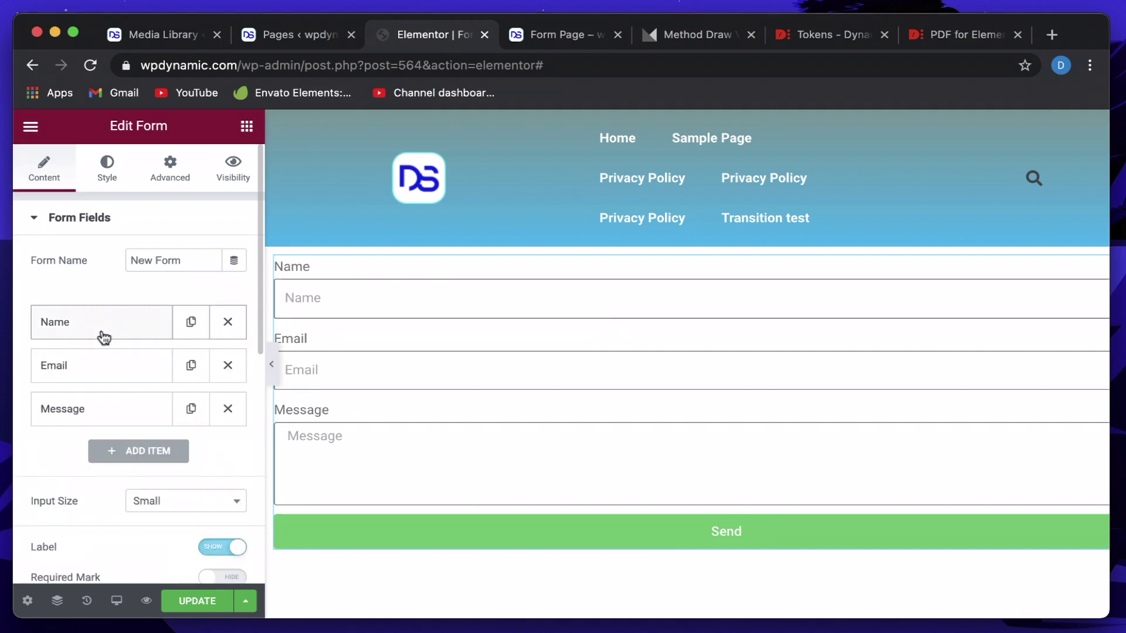
pyautogui.click(97, 367)
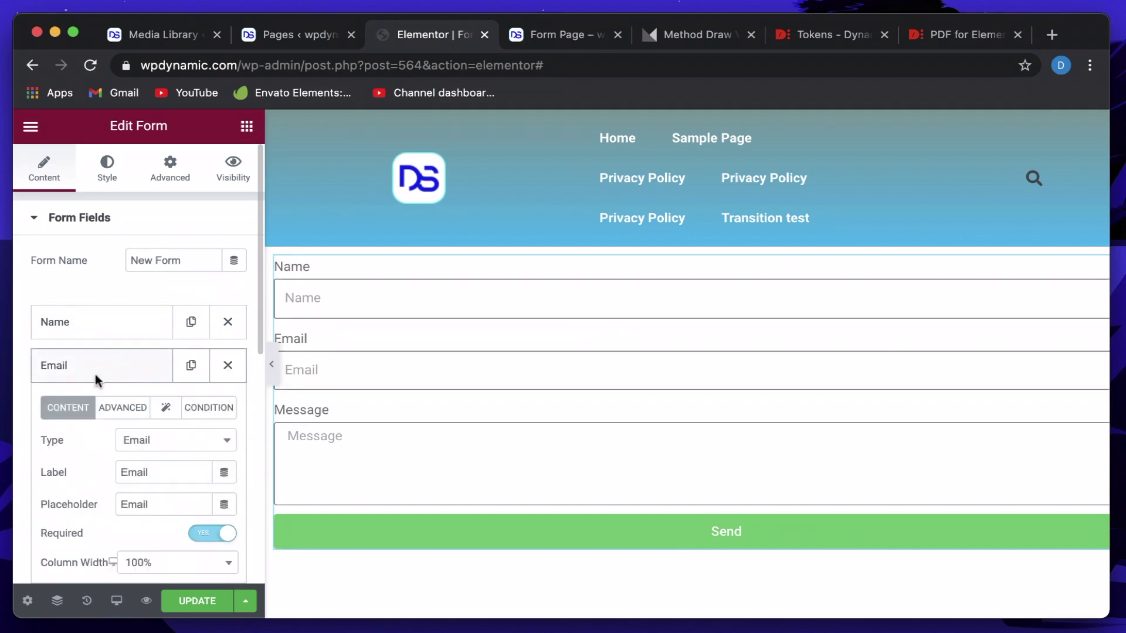
pyautogui.click(112, 409)
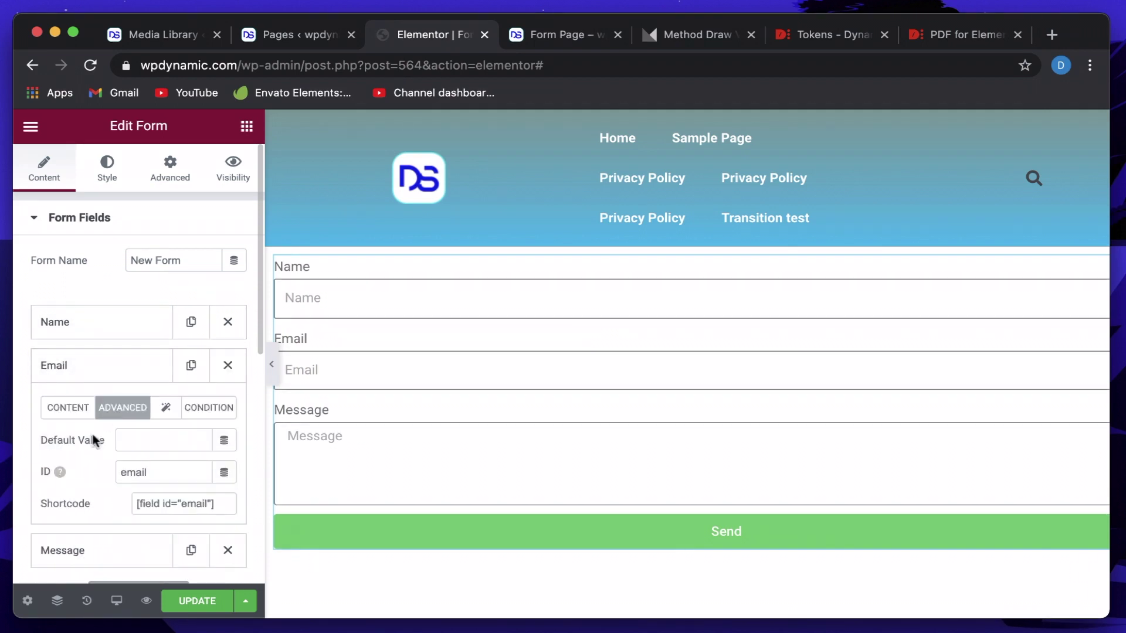
pyautogui.doubleClick(123, 472)
pyautogui.click(83, 377)
# Inspect the [form:name] token in the PDF file name and consult the Tokens documentation.
pyautogui.scroll(-5, 82, 380)
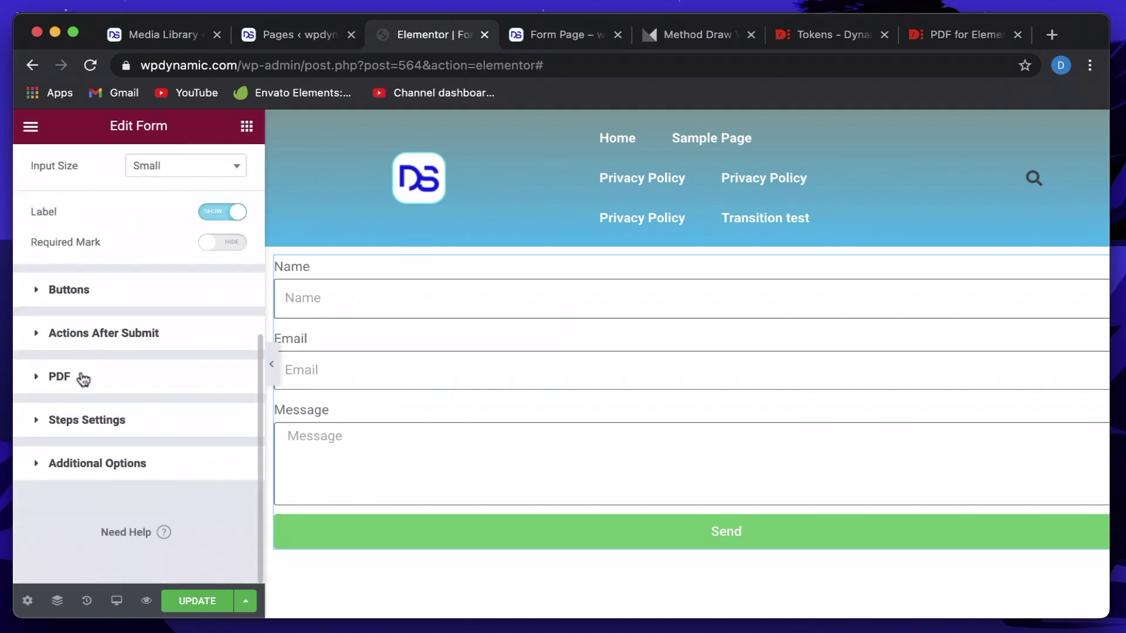
pyautogui.click(93, 381)
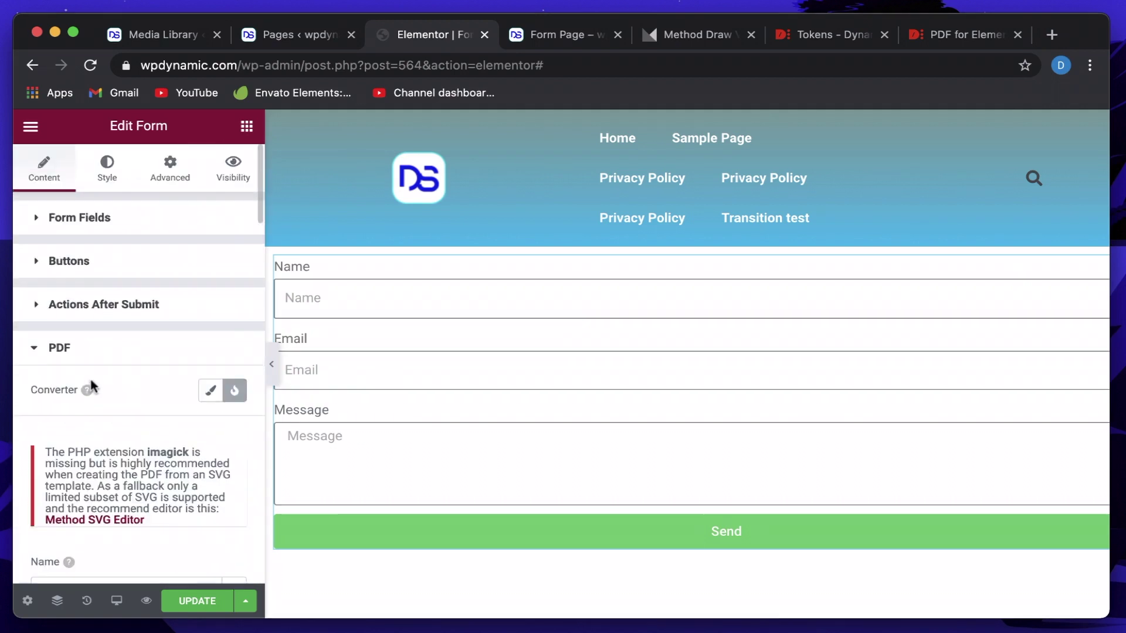
pyautogui.scroll(-6, 90, 383)
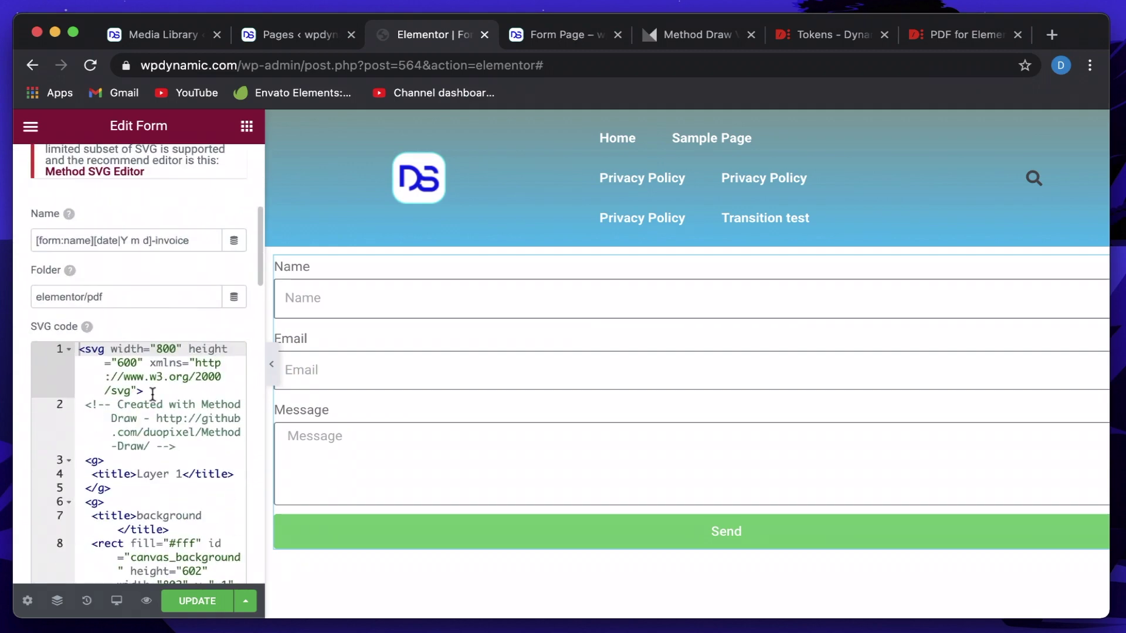
pyautogui.doubleClick(80, 244)
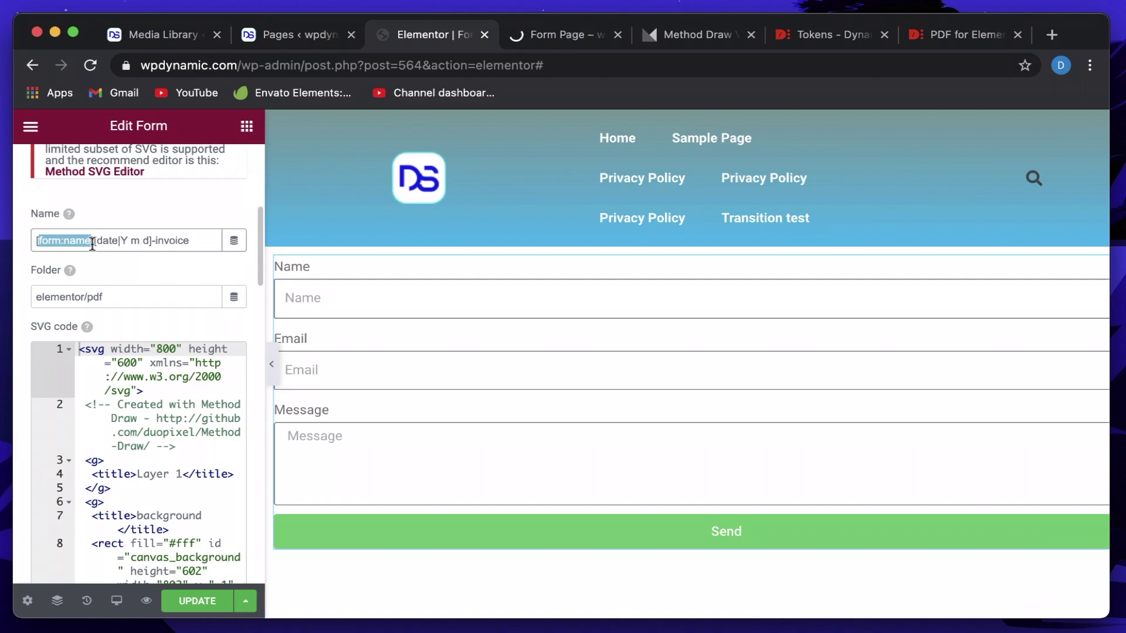
pyautogui.click(796, 36)
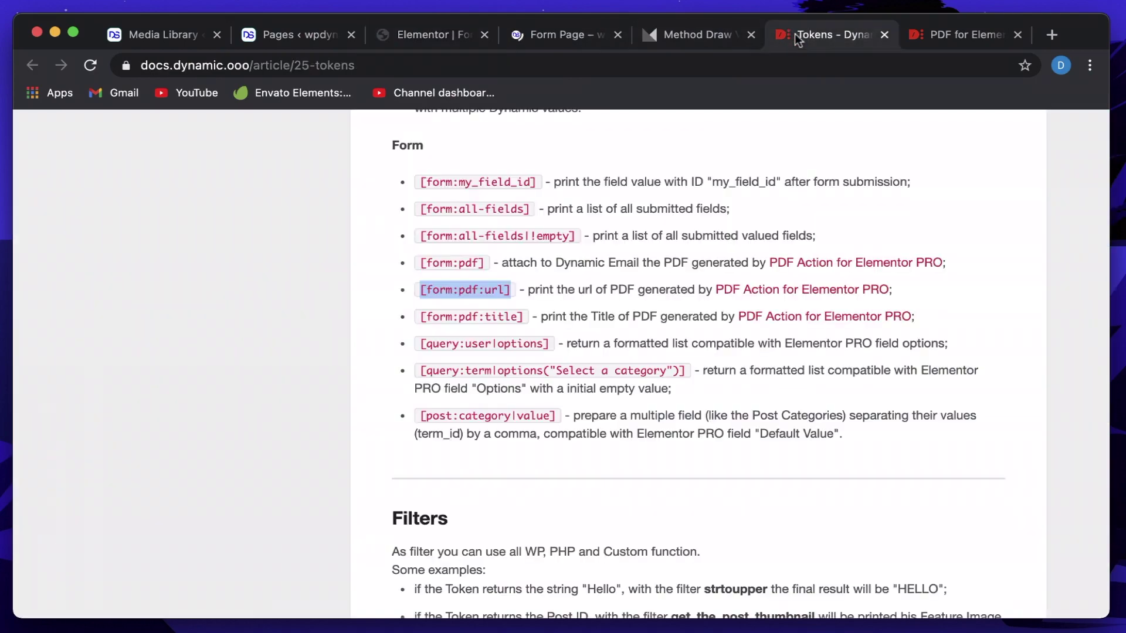
pyautogui.scroll(15, 458, 315)
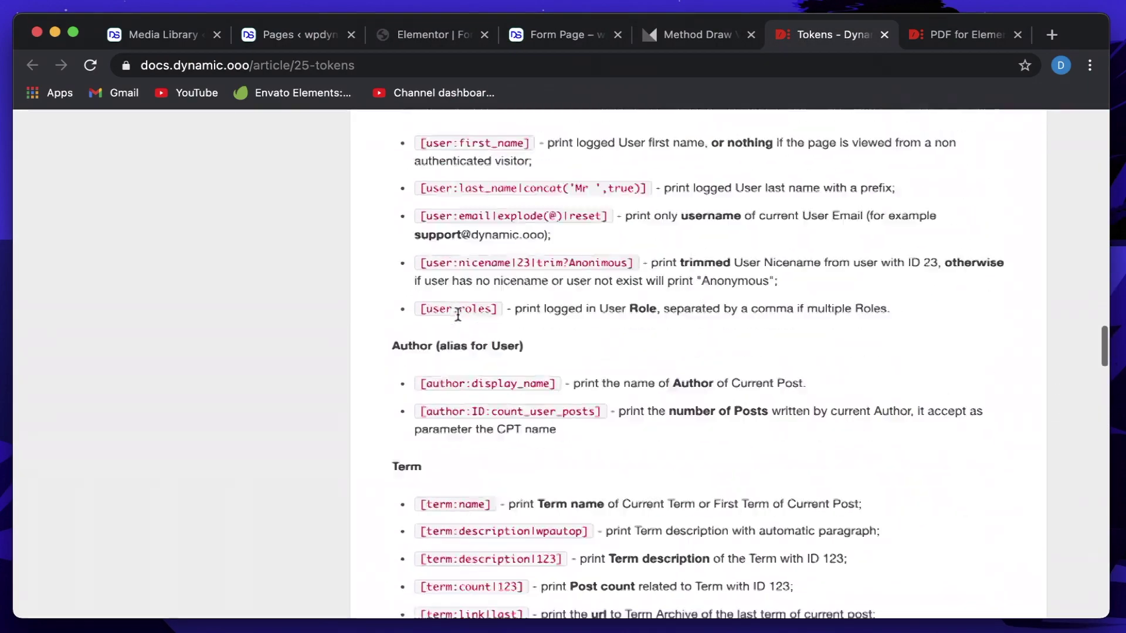
pyautogui.scroll(10, 458, 316)
pyautogui.scroll(-15, 460, 263)
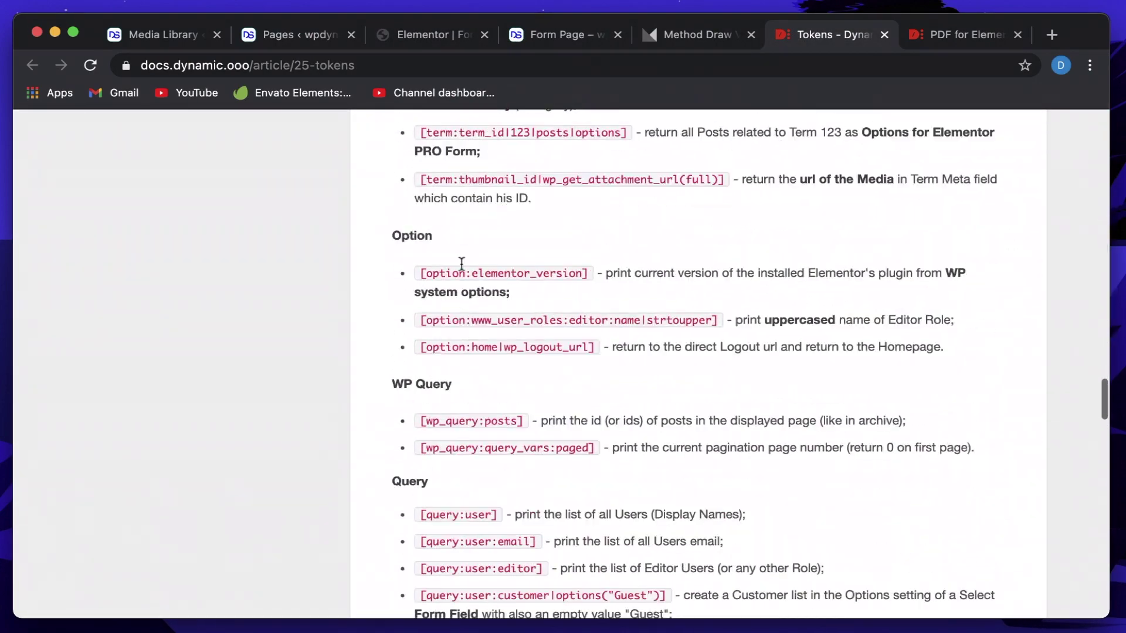
pyautogui.click(410, 37)
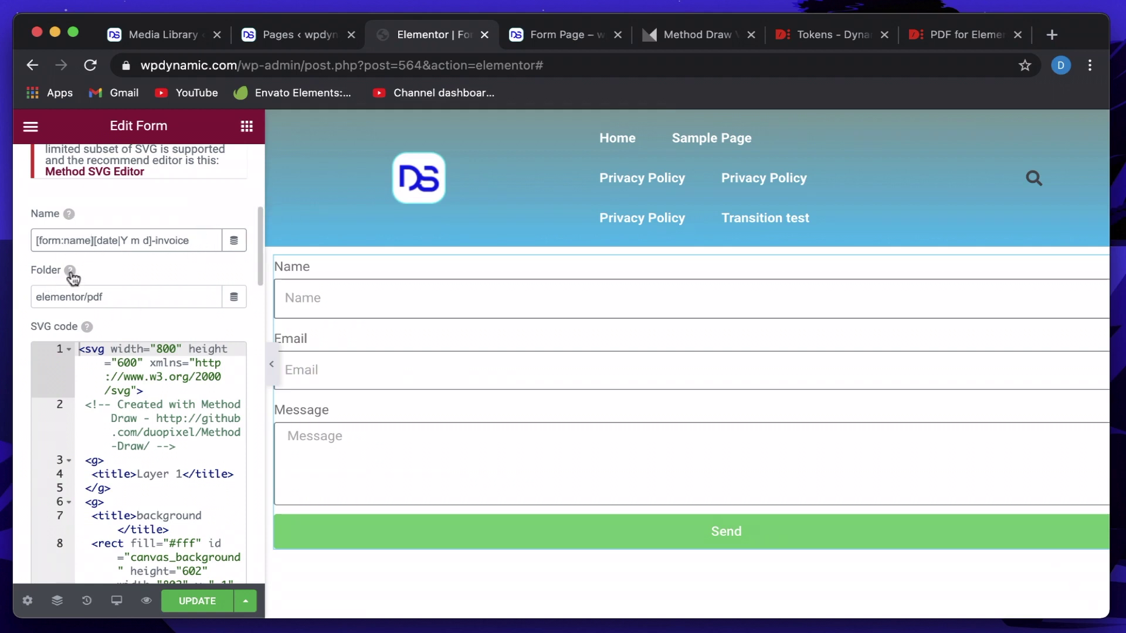
# Review the elementor/pdf Folder setting and its help text, editing the folder path.
pyautogui.tripleClick(121, 297)
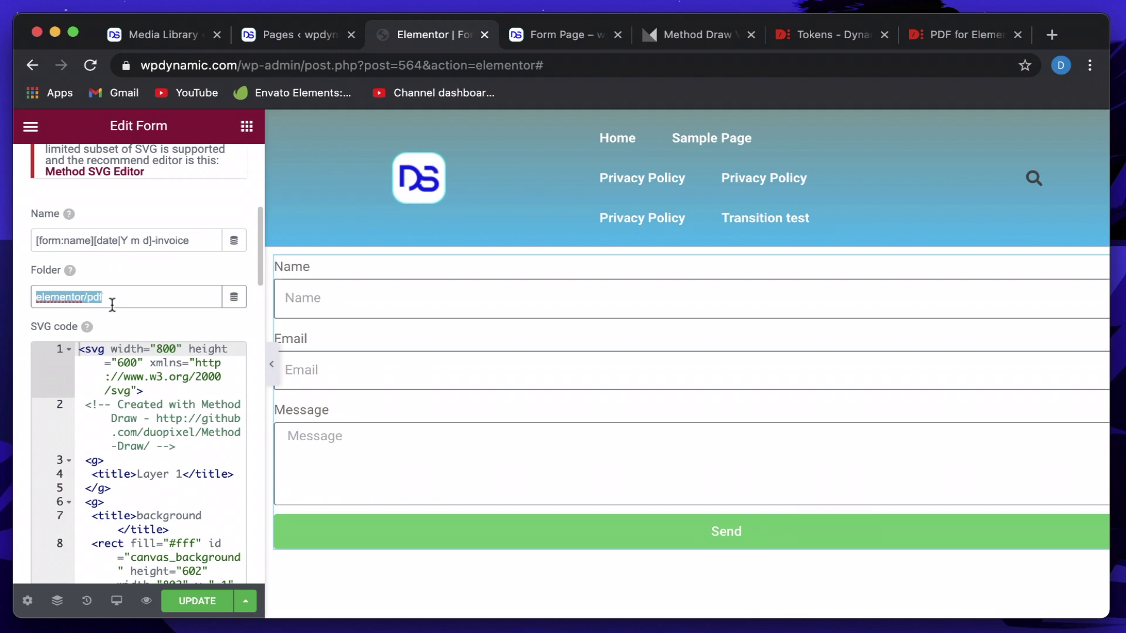
pyautogui.click(71, 273)
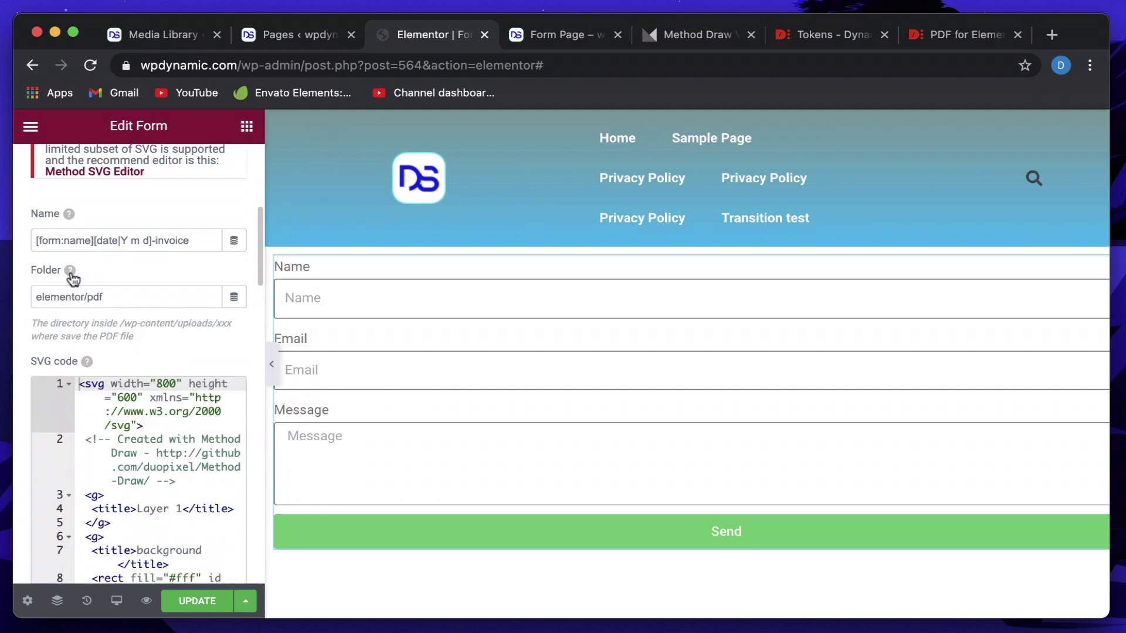
pyautogui.tripleClick(150, 326)
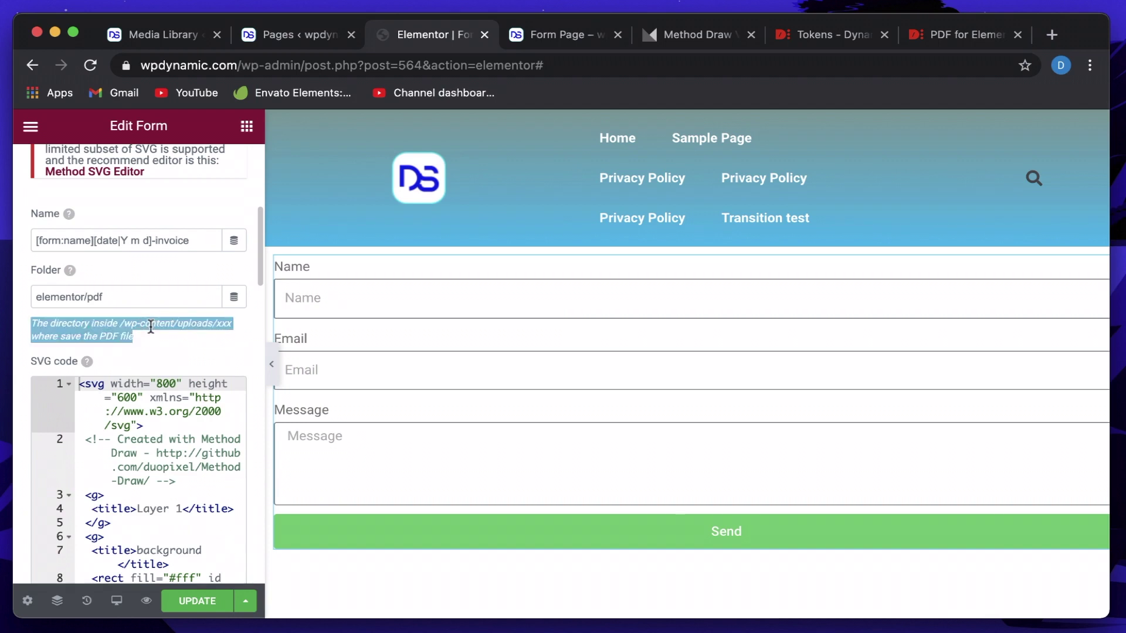
pyautogui.click(84, 296)
pyautogui.doubleClick(45, 300)
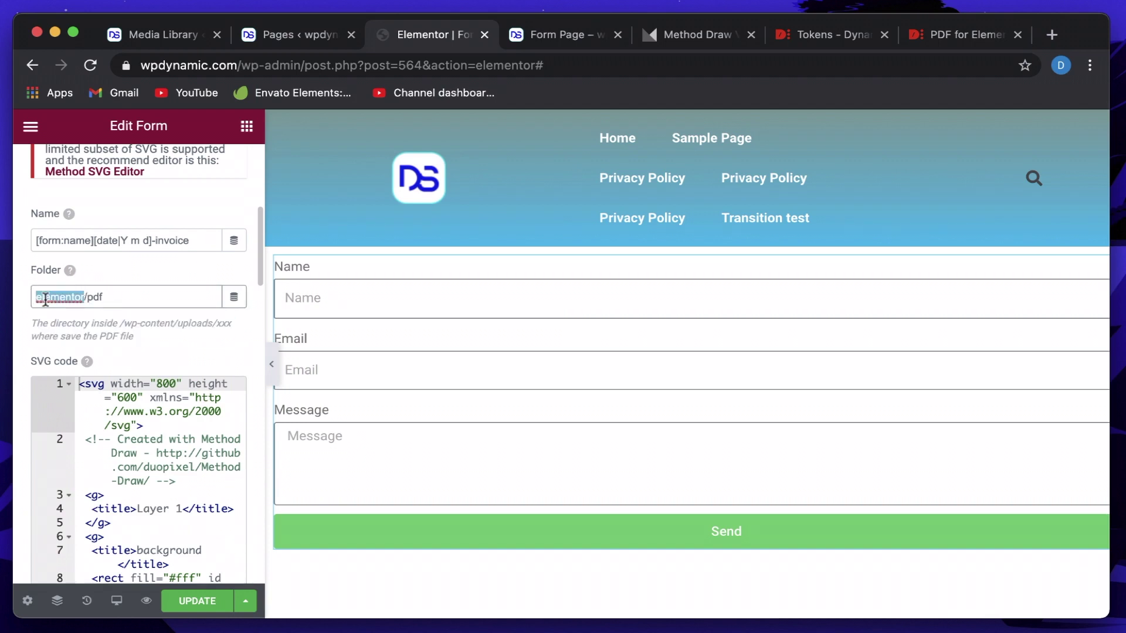
pyautogui.click(104, 297)
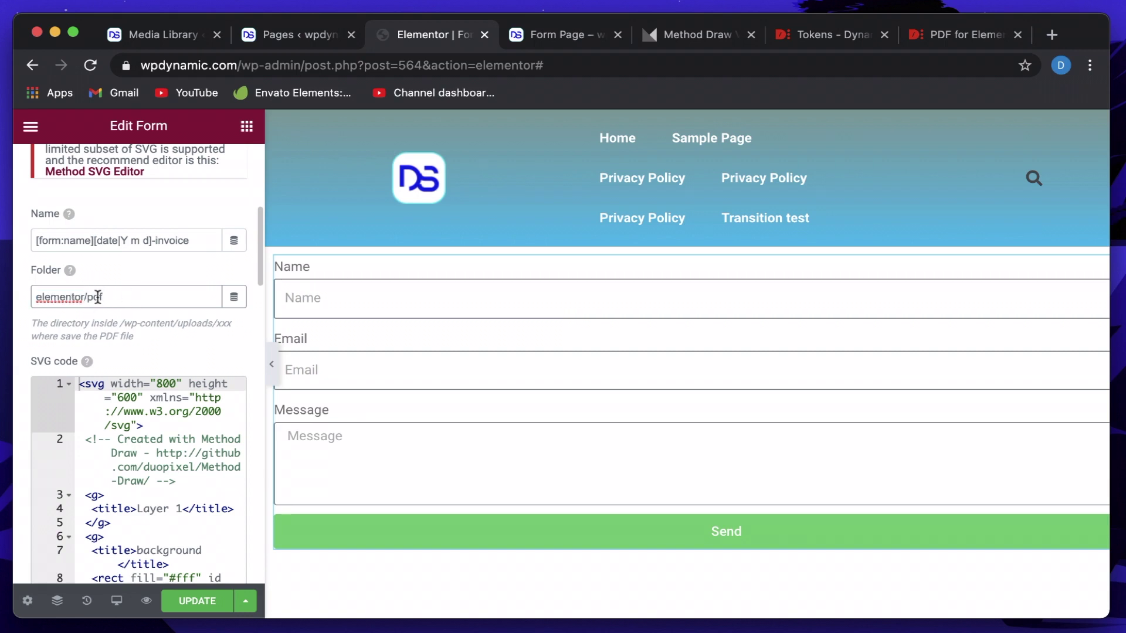
pyautogui.write('f')
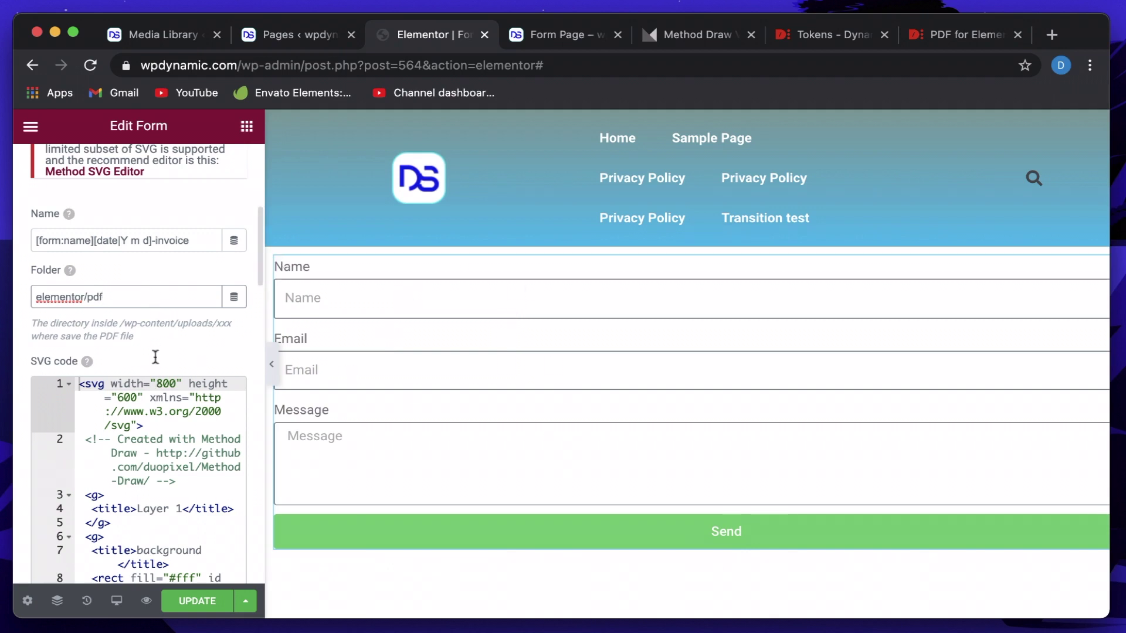
# Delete all of the SVG template code and open the PDF for Elementor docs article.
pyautogui.scroll(-4, 177, 323)
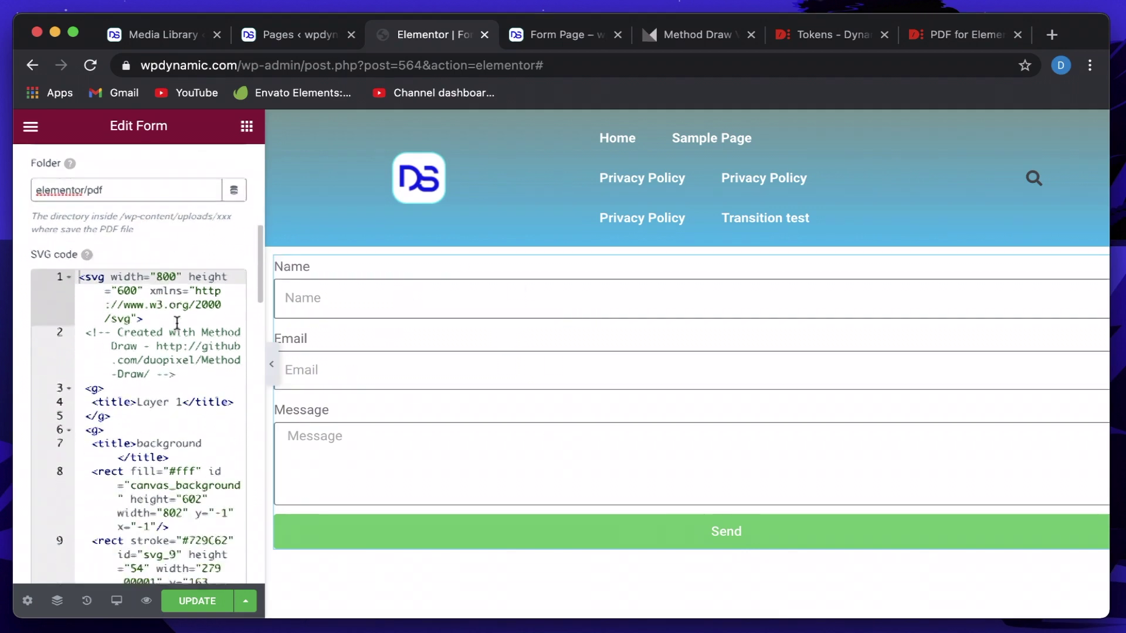
pyautogui.click(125, 317)
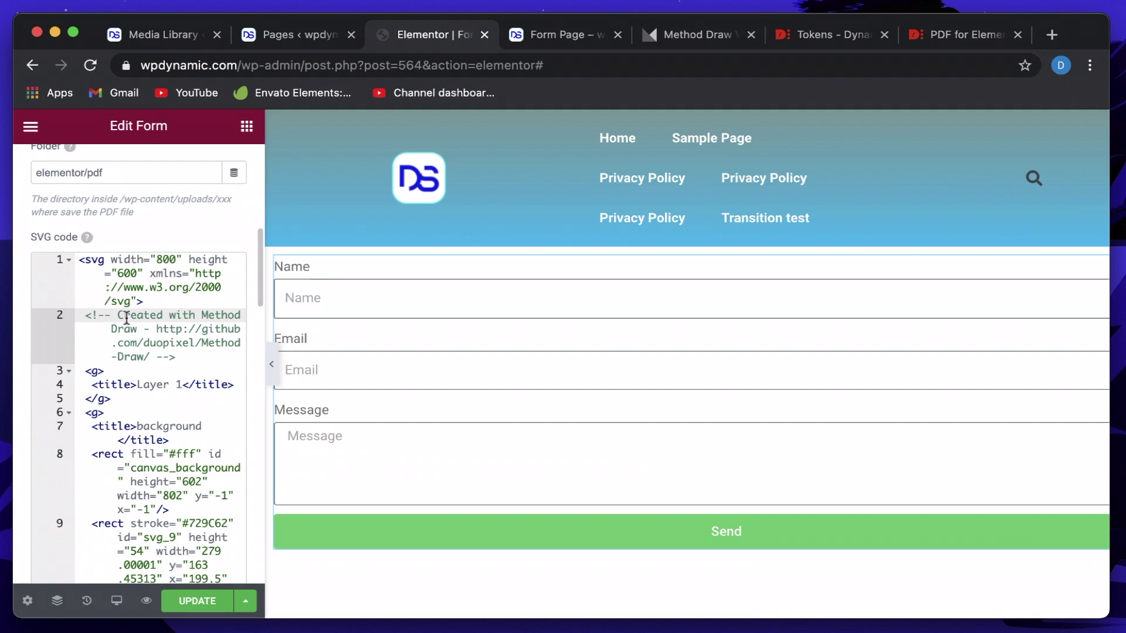
pyautogui.hotkey('ctrl', 'a')
pyautogui.press('BackSpace')
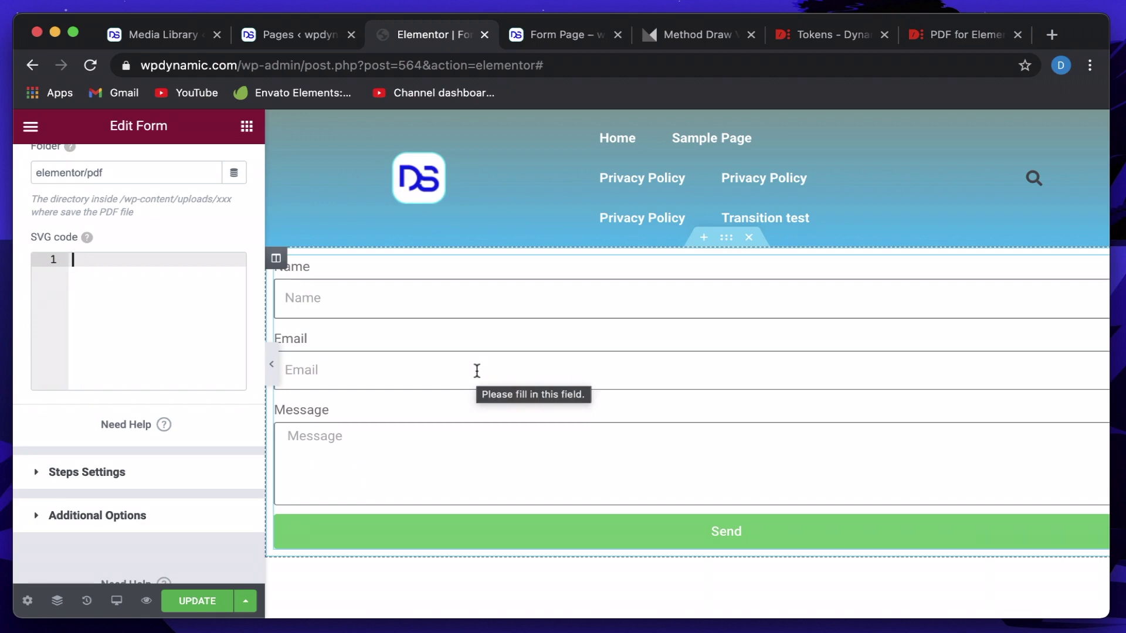
pyautogui.click(968, 37)
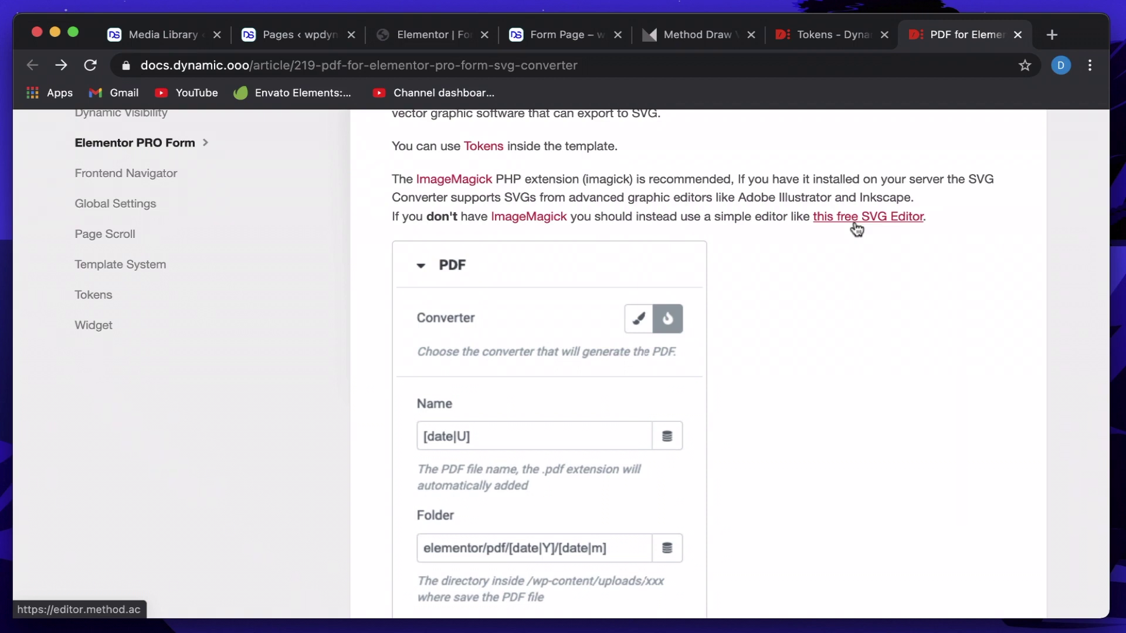
# In Method Draw, add a [form:name] text object on the canvas.
pyautogui.click(670, 33)
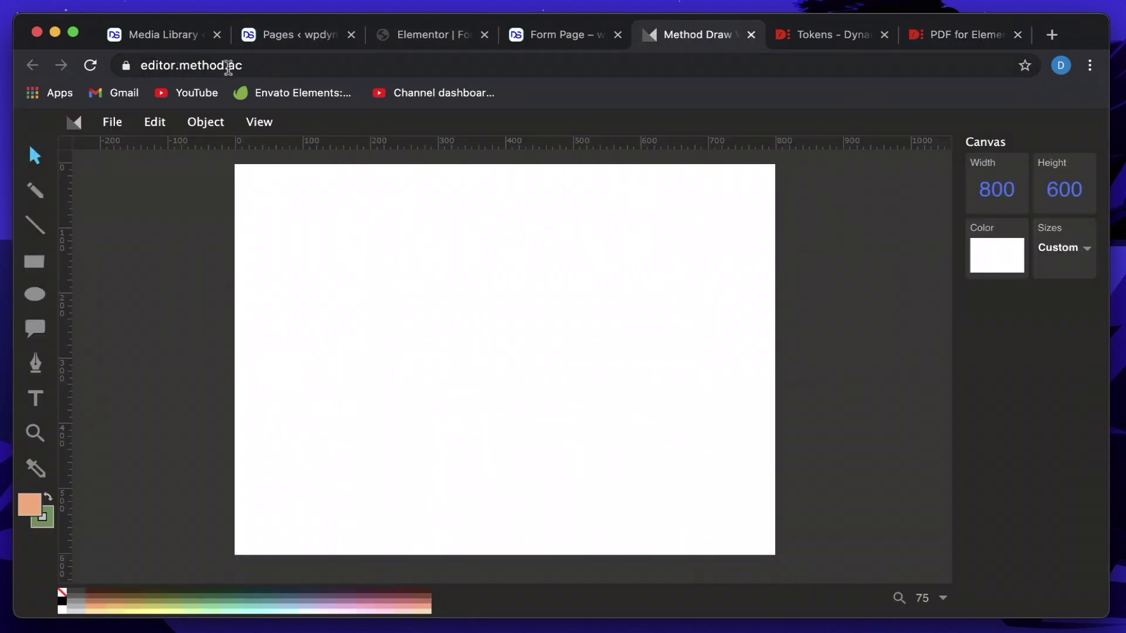
pyautogui.doubleClick(234, 65)
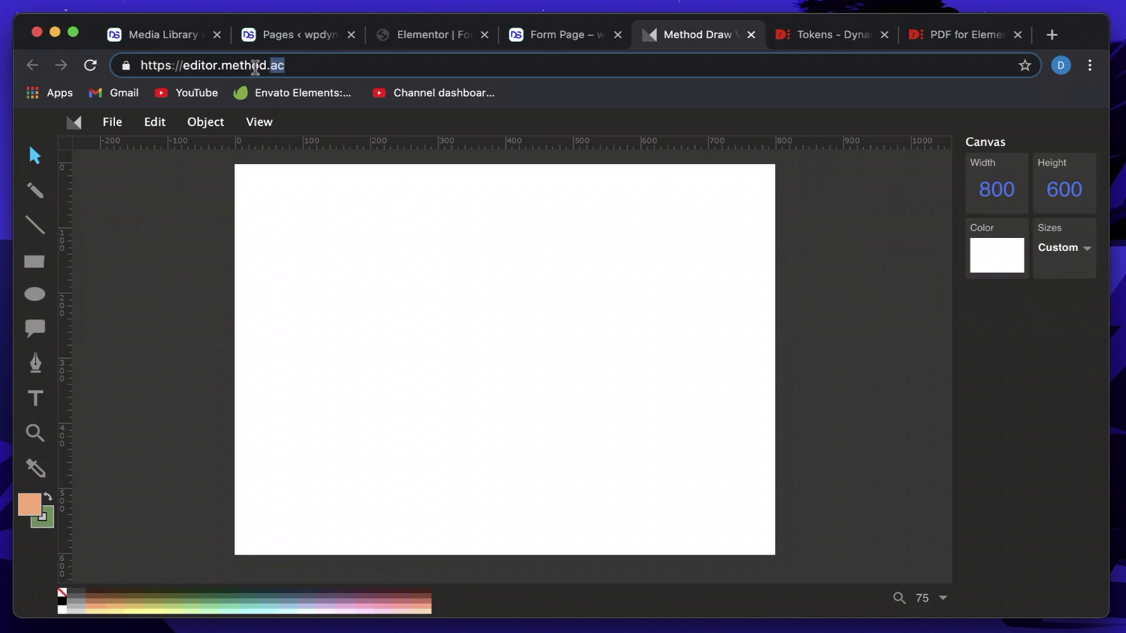
pyautogui.click(301, 72)
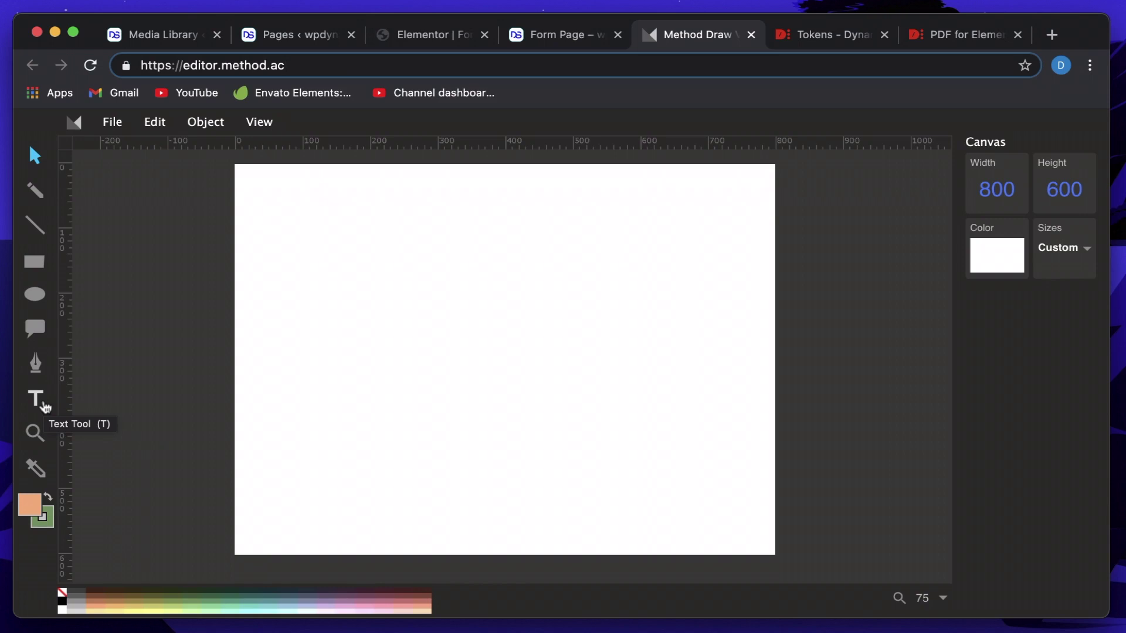
pyautogui.click(45, 406)
pyautogui.click(367, 285)
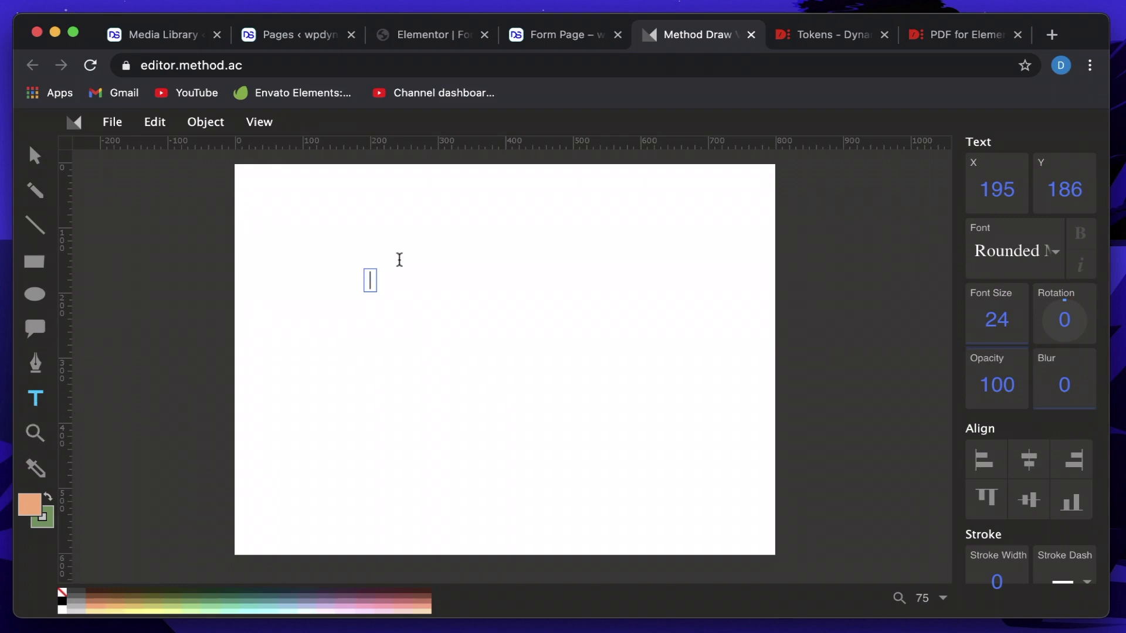
pyautogui.write('[form]')
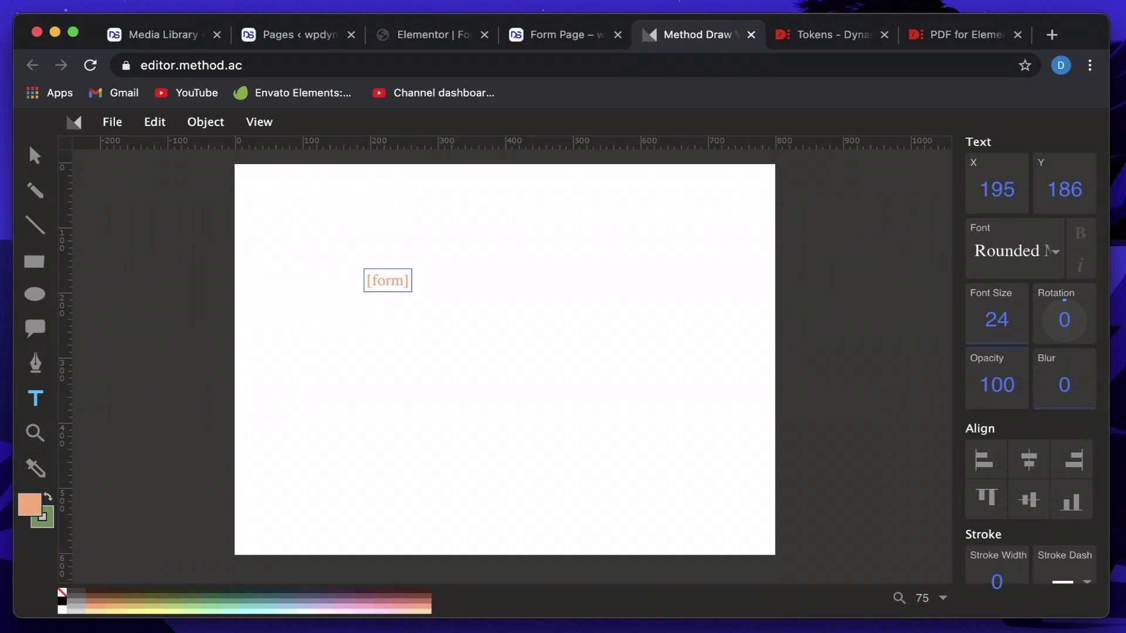
pyautogui.press('Left')
pyautogui.write(':name')
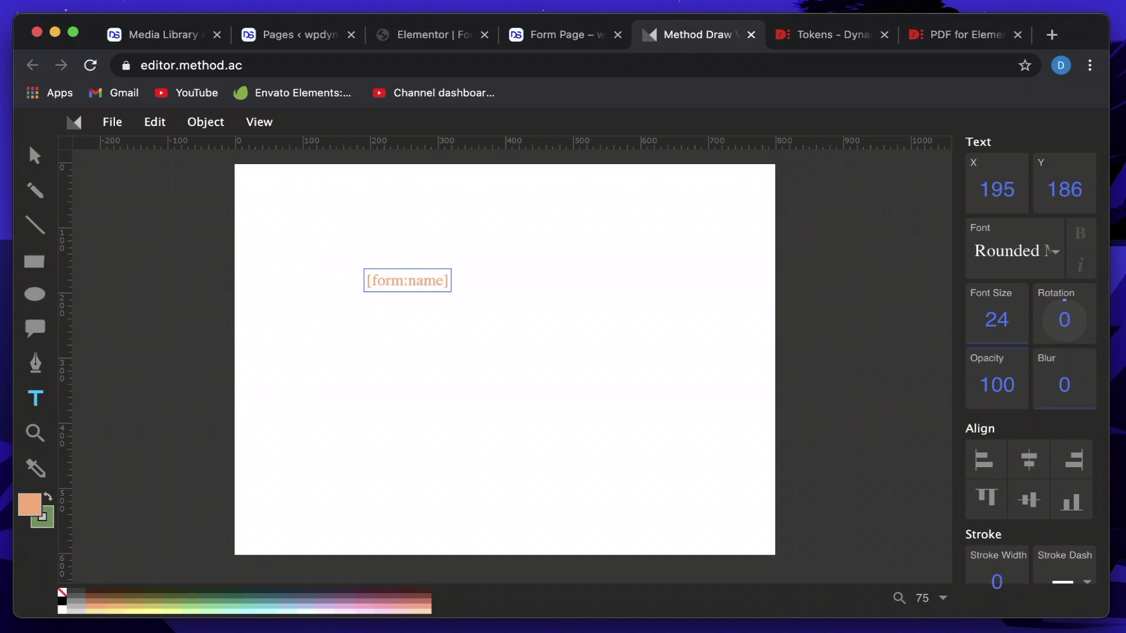
pyautogui.press('Escape')
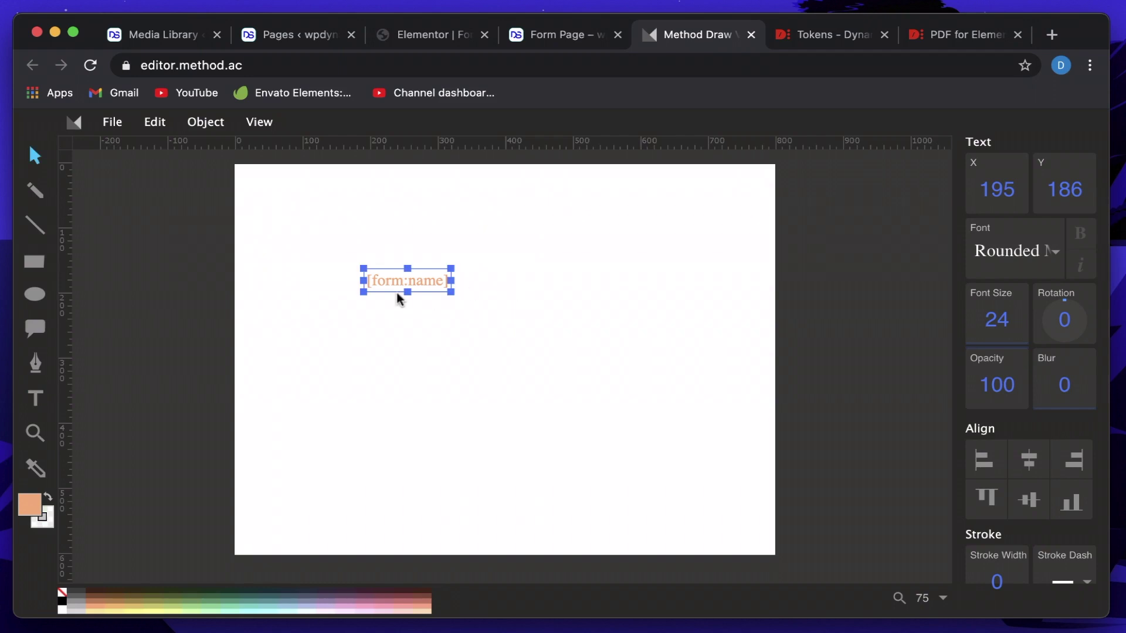
# Duplicate the text twice, stacking the copies, and change the middle copy to [form:email].
pyautogui.press('super+d')
pyautogui.moveTo(426, 279); pyautogui.dragTo(433, 384)
pyautogui.press('super+d')
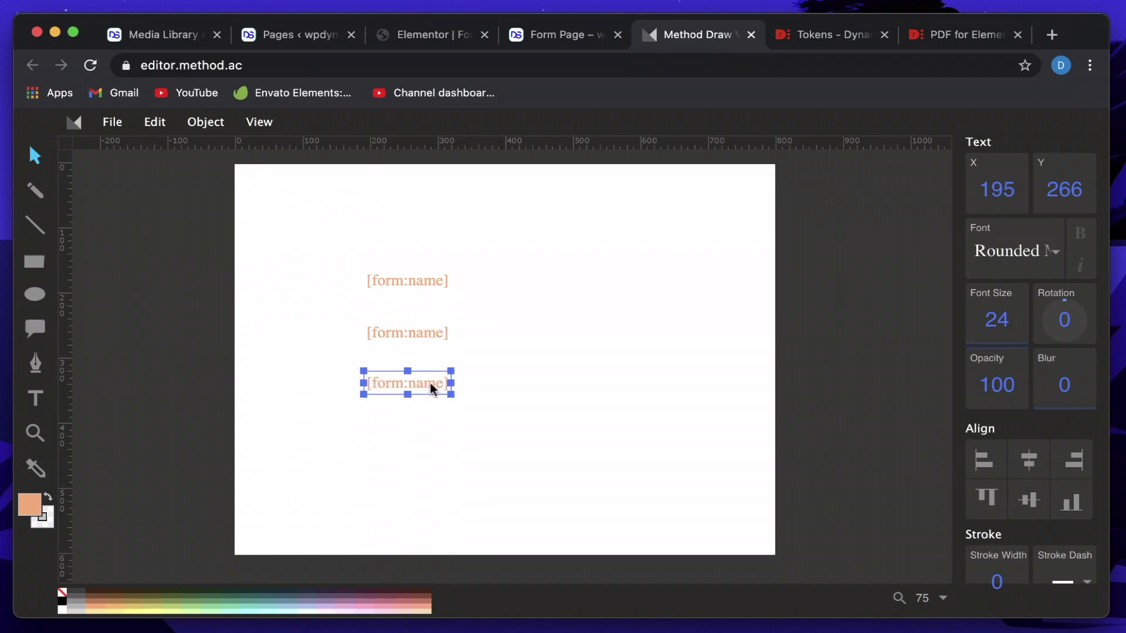
pyautogui.click(430, 336)
pyautogui.doubleClick(430, 334)
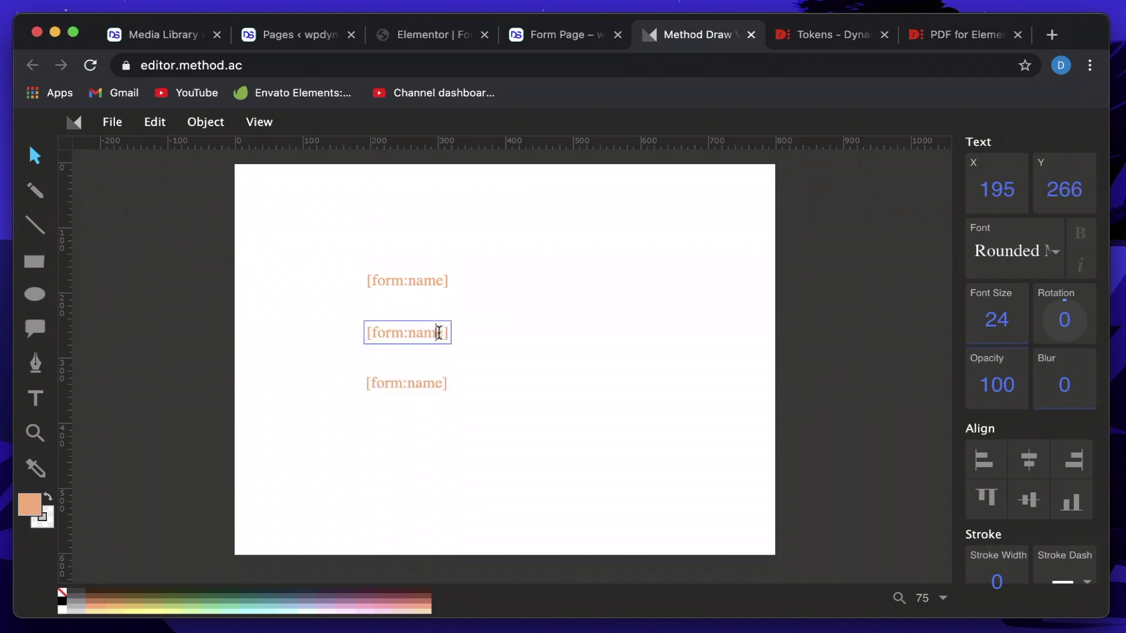
pyautogui.hotkey('shift', 'Left')
pyautogui.hotkey('shift', 'Left')
pyautogui.write('emAIL')
pyautogui.press('BackSpace')
pyautogui.press('BackSpace')
pyautogui.press('BackSpace')
pyautogui.write('ail')
pyautogui.click(500, 324)
pyautogui.click(432, 286)
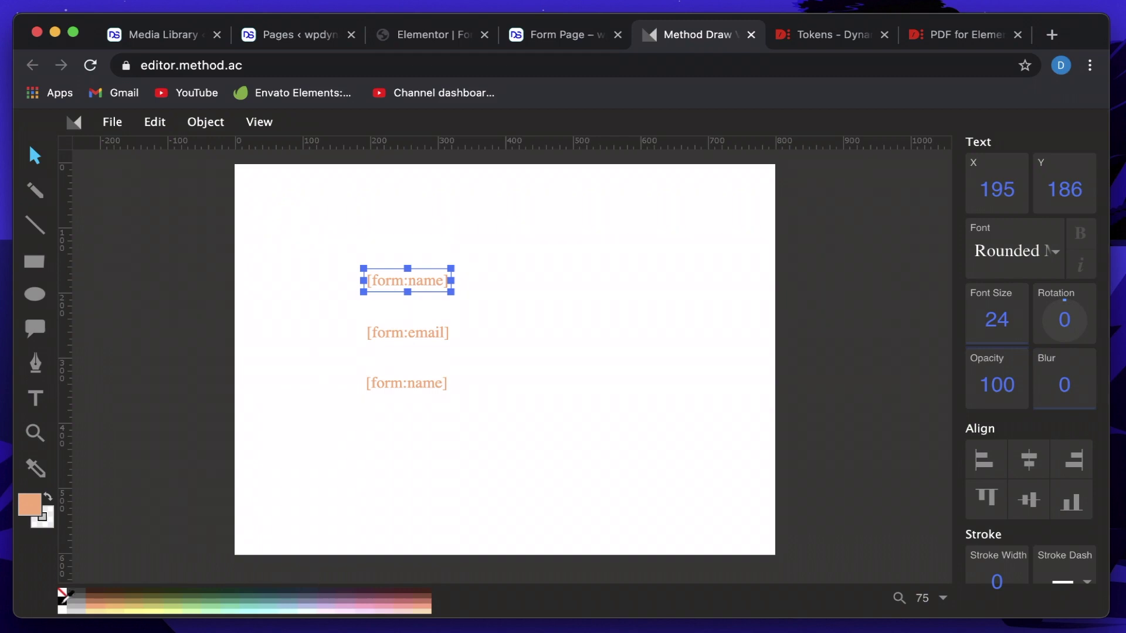
# Colour the top token black, recolour [form:email] dark slate, and move the bottom [form:name] to the top.
pyautogui.click(63, 600)
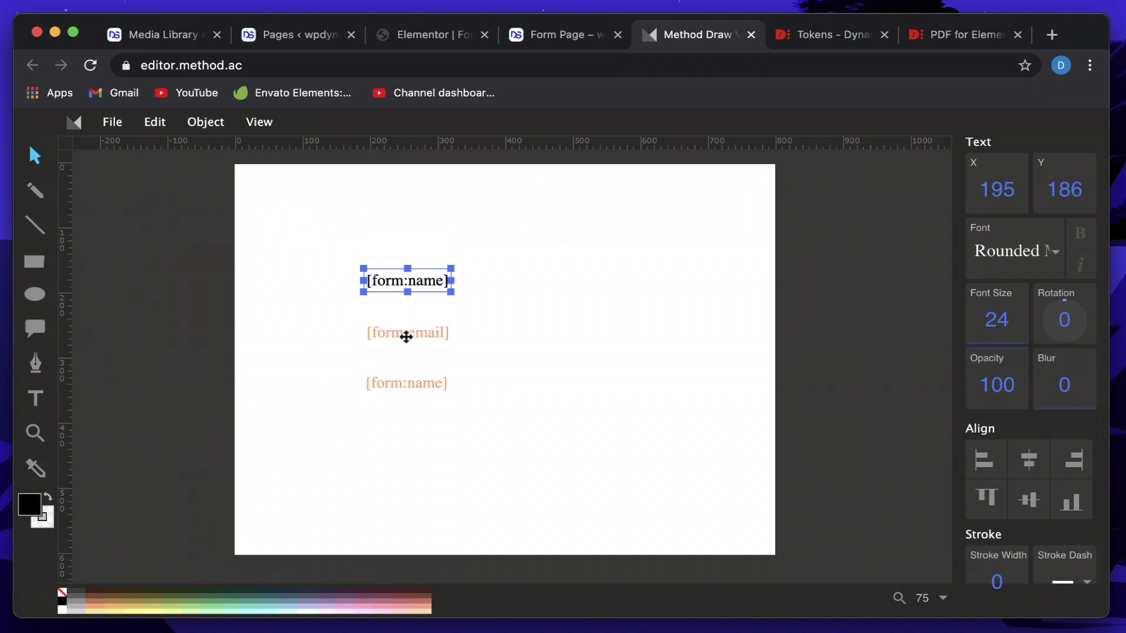
pyautogui.click(406, 337)
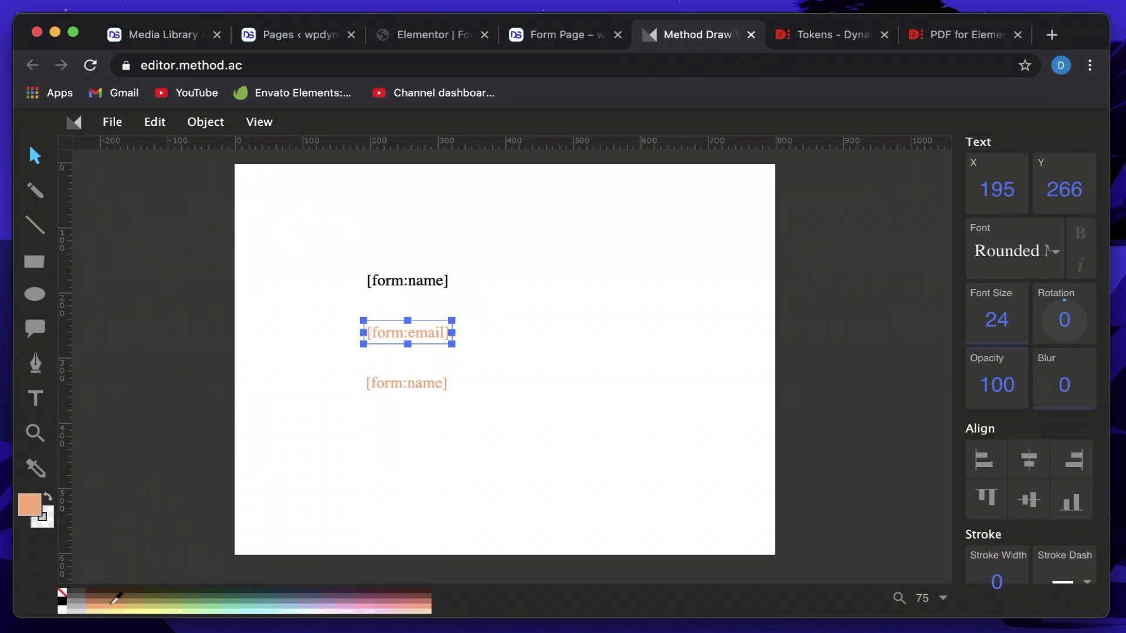
pyautogui.click(296, 592)
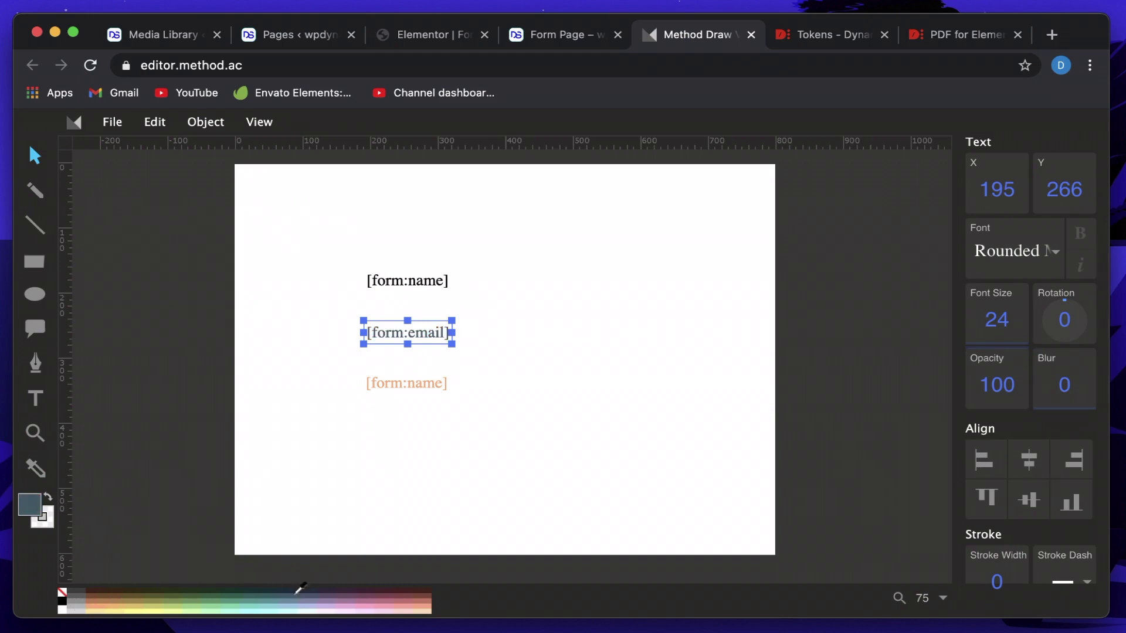
pyautogui.click(422, 389)
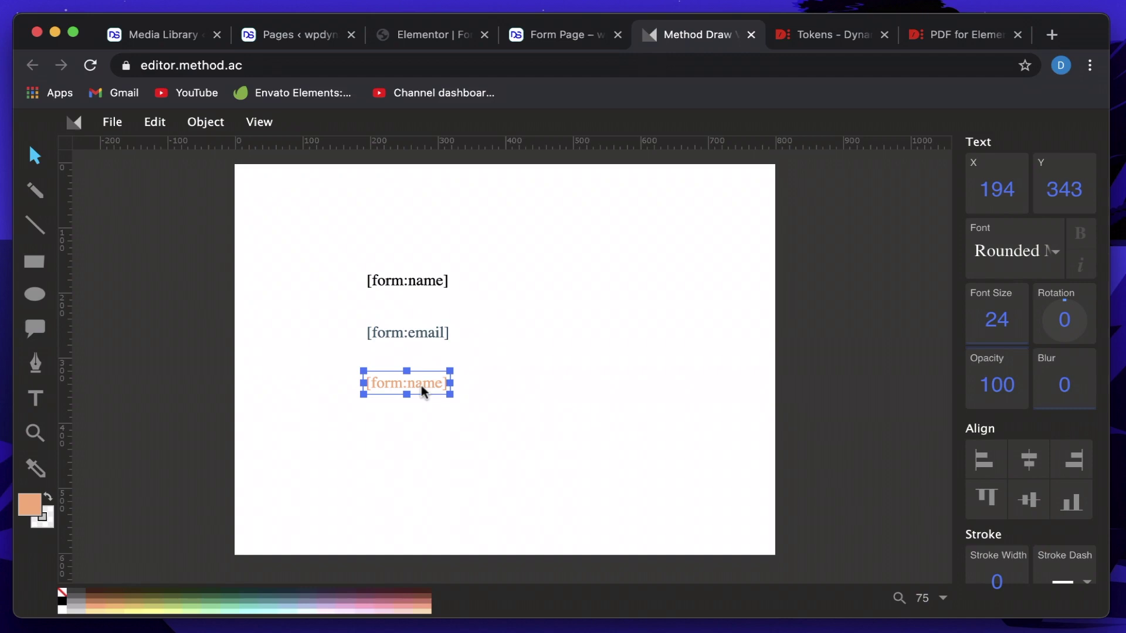
pyautogui.moveTo(407, 384); pyautogui.dragTo(412, 230)
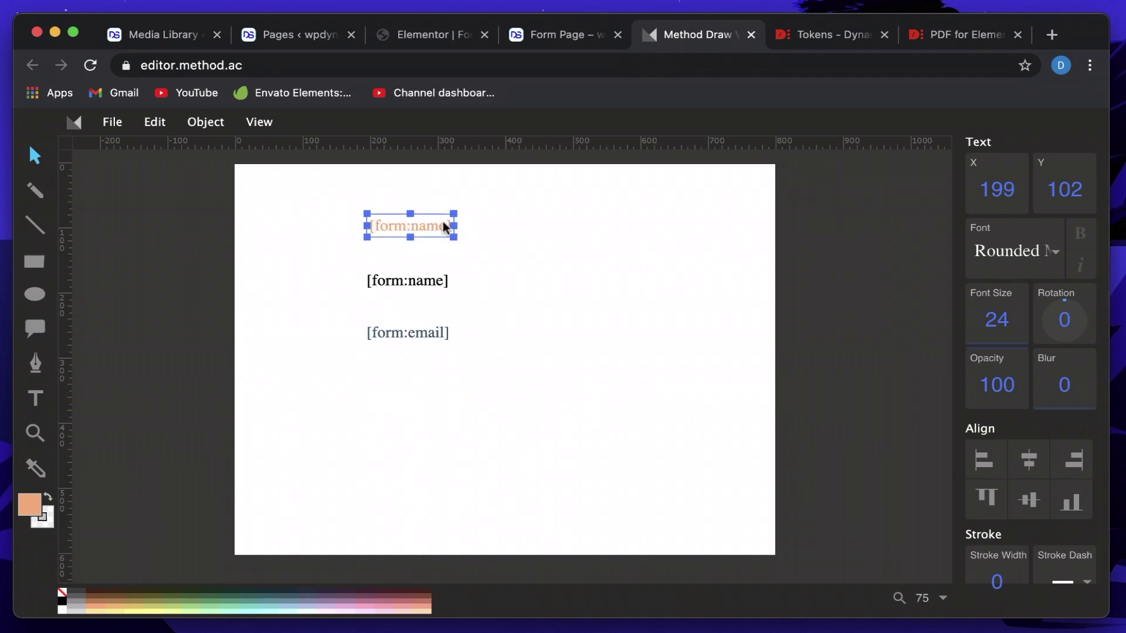
# Replace the top placeholder's text with YOUR INVOICE and nudge it up and left.
pyautogui.doubleClick(420, 225)
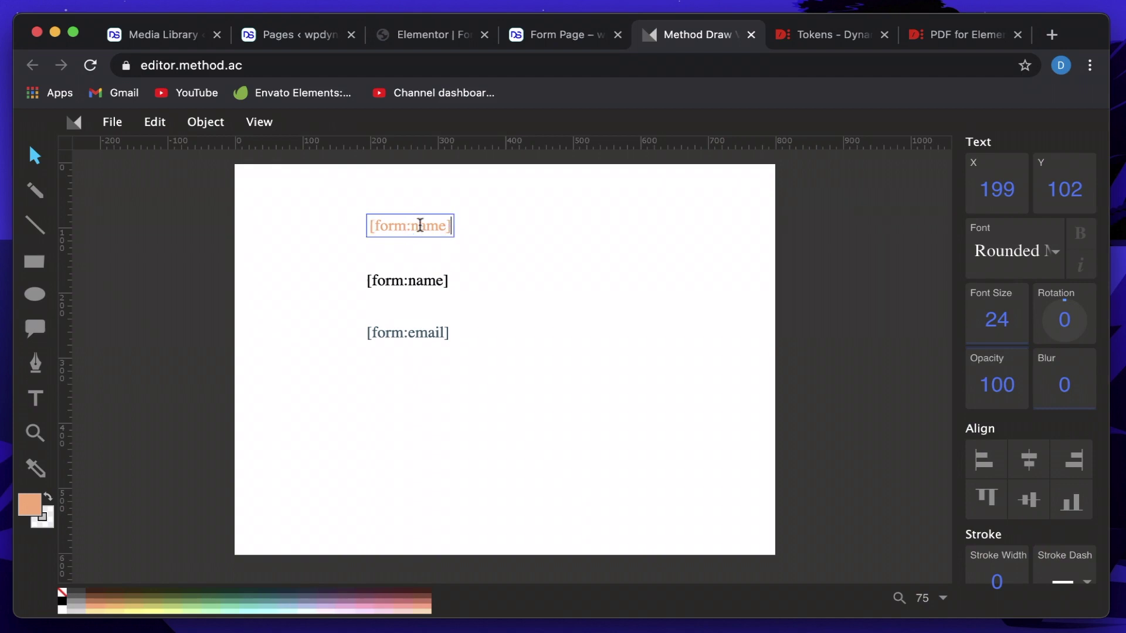
pyautogui.press('super+a')
pyautogui.write('YO')
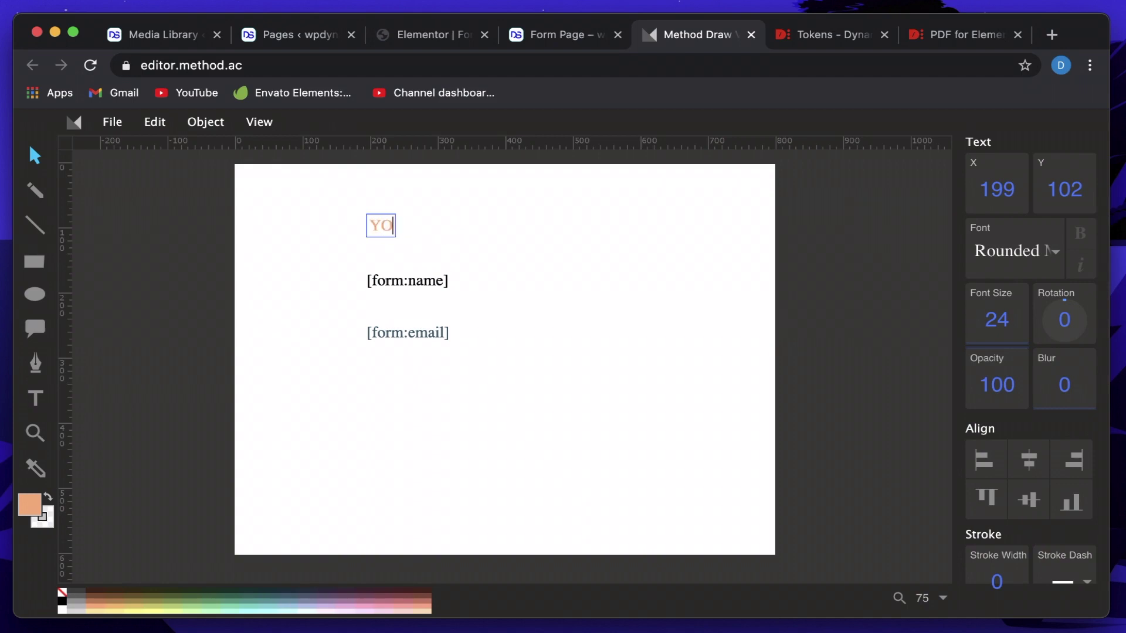
pyautogui.write('UR INVOICE')
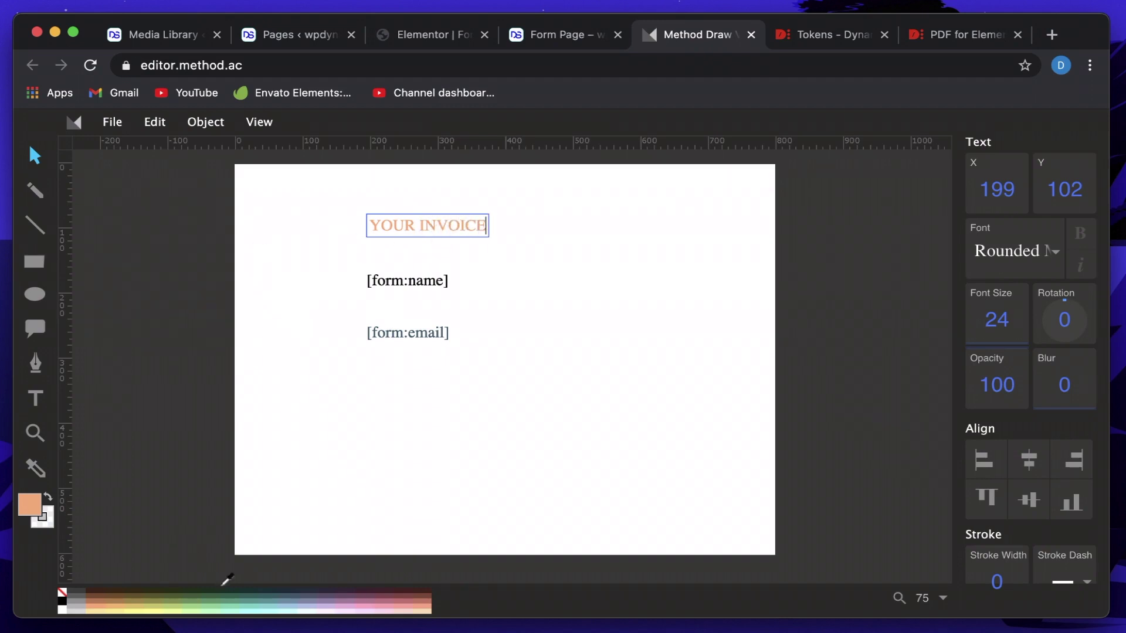
pyautogui.press('Escape')
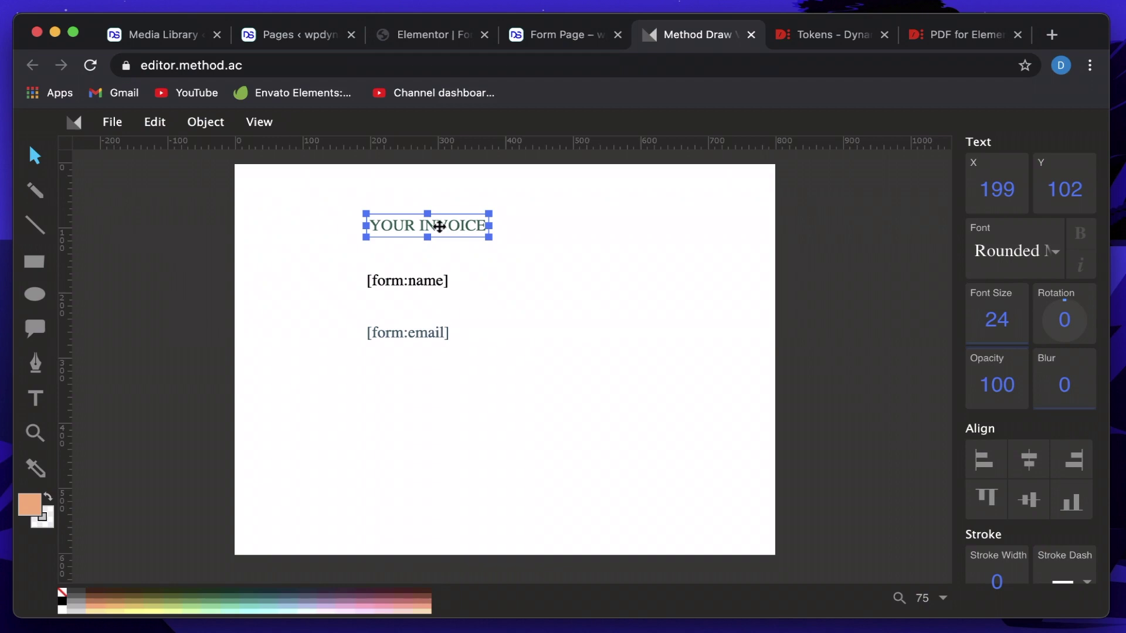
pyautogui.moveTo(439, 227); pyautogui.dragTo(425, 214)
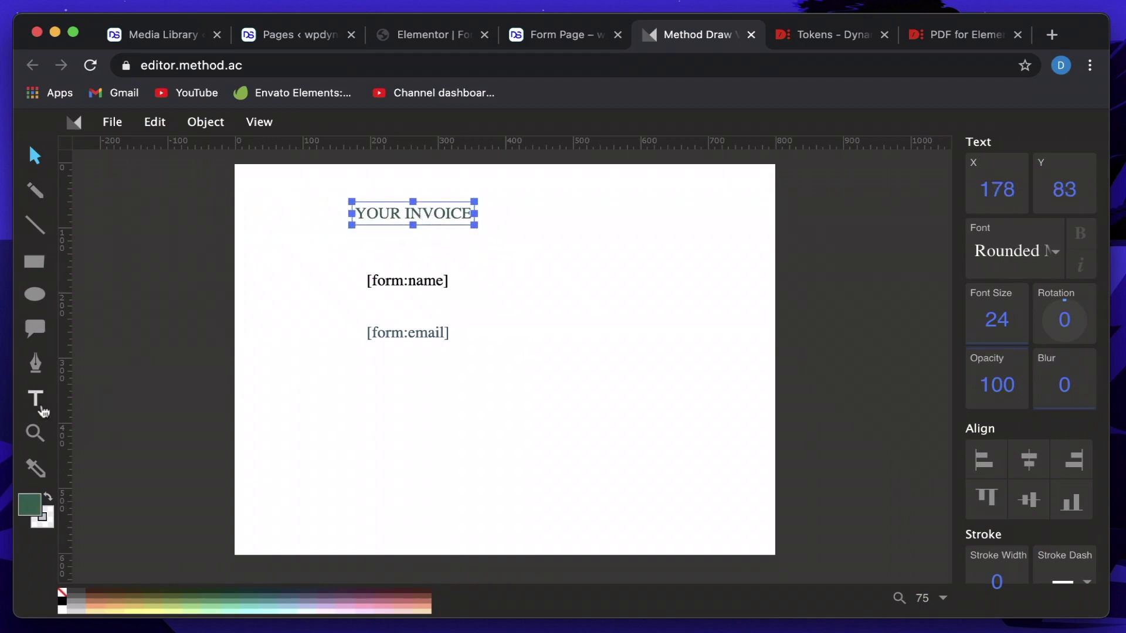
pyautogui.click(385, 253)
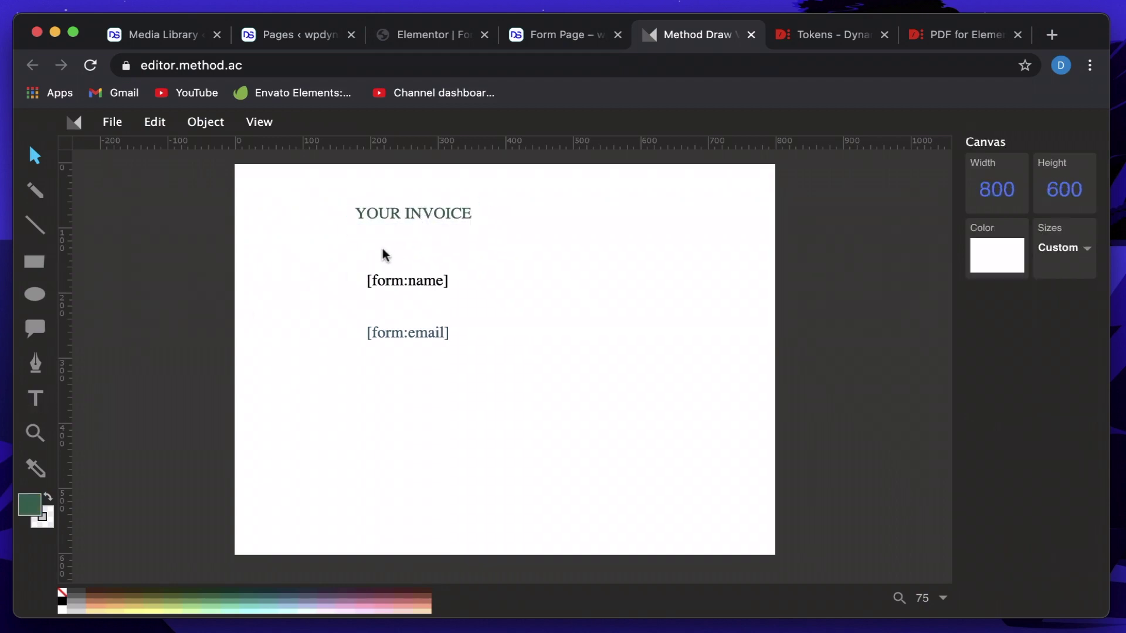
# Copy and paste the title, then edit the copy to read WHAT YOU FILLED.
pyautogui.click(447, 215)
pyautogui.press('super+c')
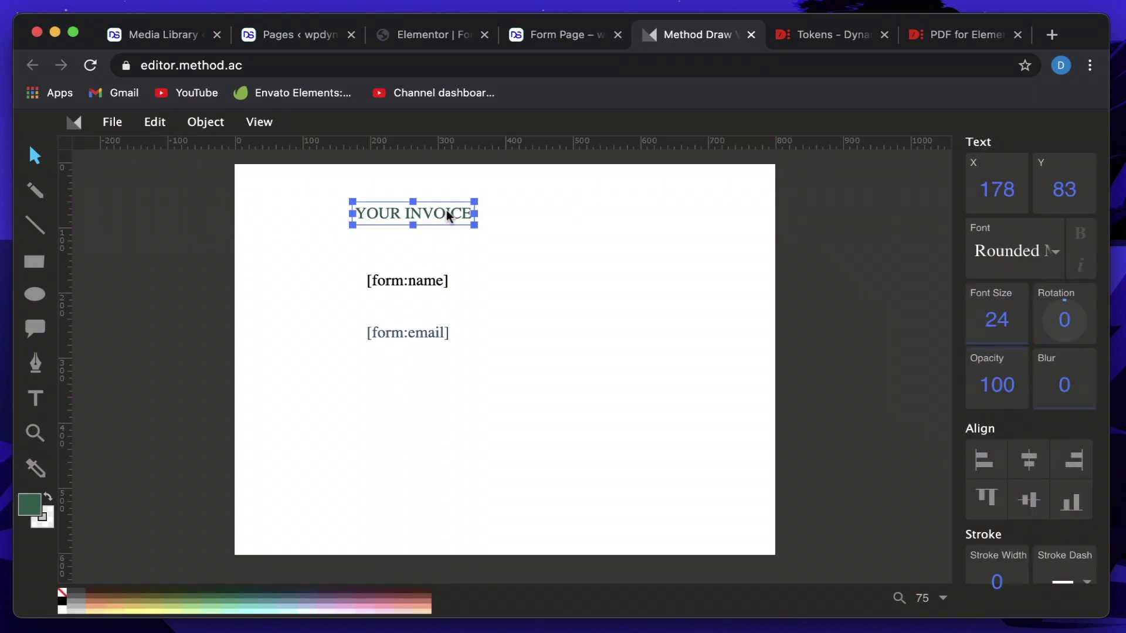
pyautogui.press('super+v')
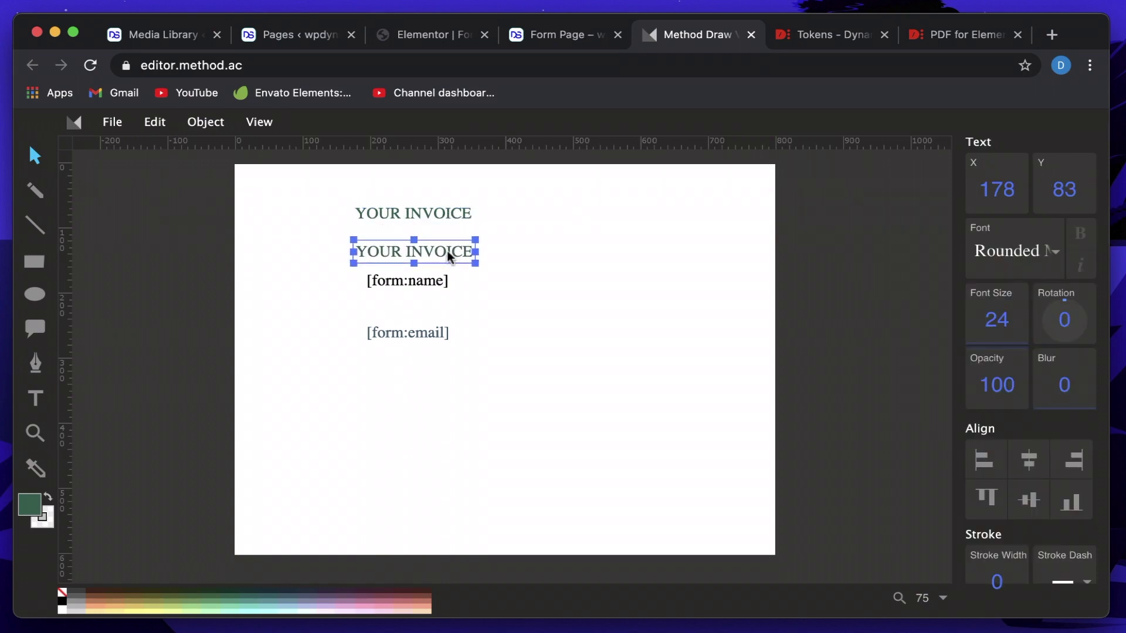
pyautogui.doubleClick(444, 252)
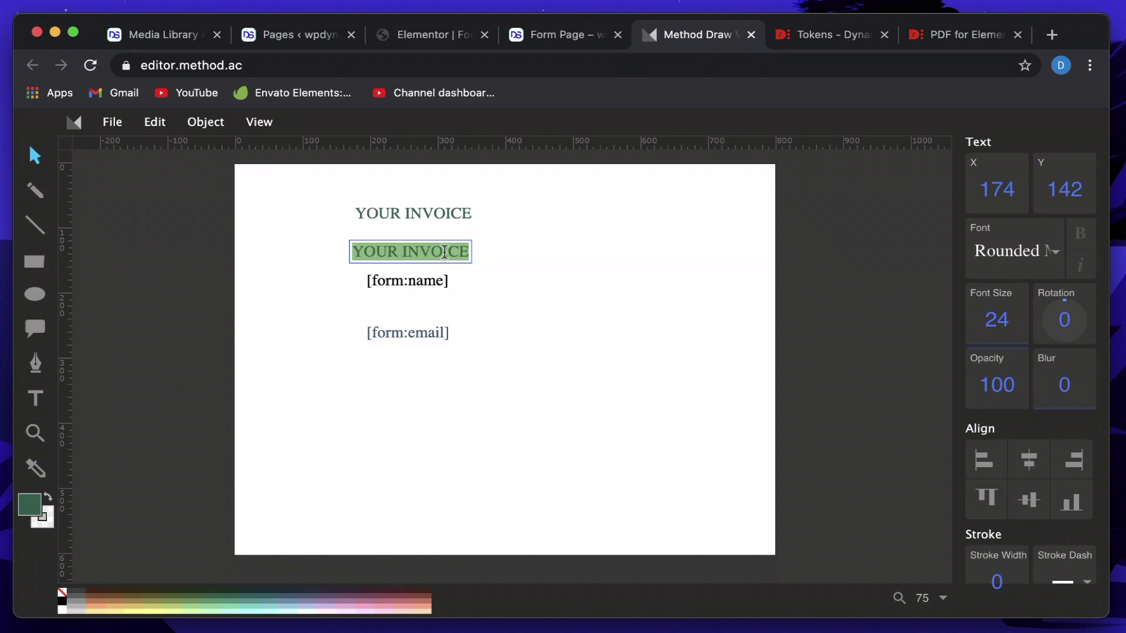
pyautogui.write('WHATE')
pyautogui.press('BackSpace')
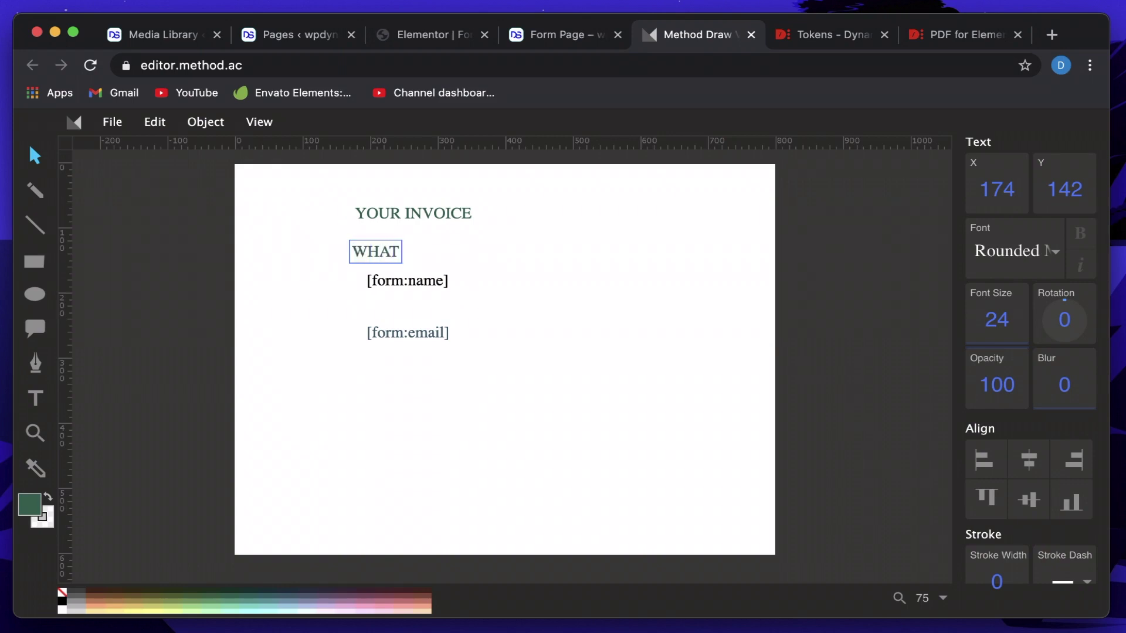
pyautogui.write('YOU FILLED')
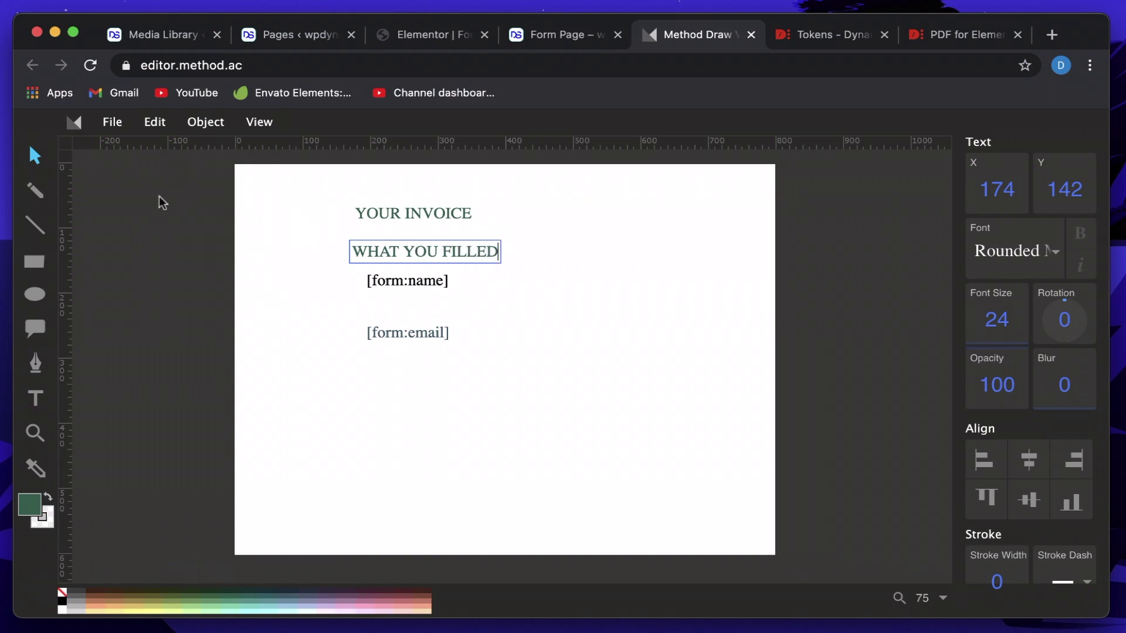
pyautogui.press('Escape')
pyautogui.moveTo(421, 258); pyautogui.dragTo(412, 250)
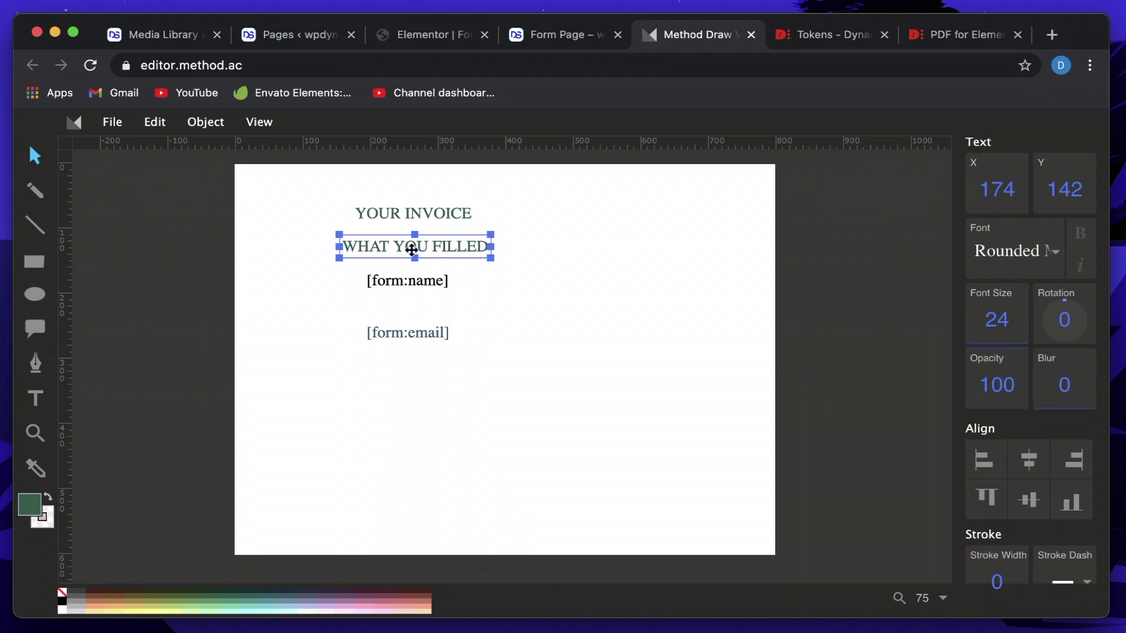
# Centre YOUR INVOICE, WHAT YOU FILLED, [form:name] and [form:email] horizontally on the page.
pyautogui.click(441, 220)
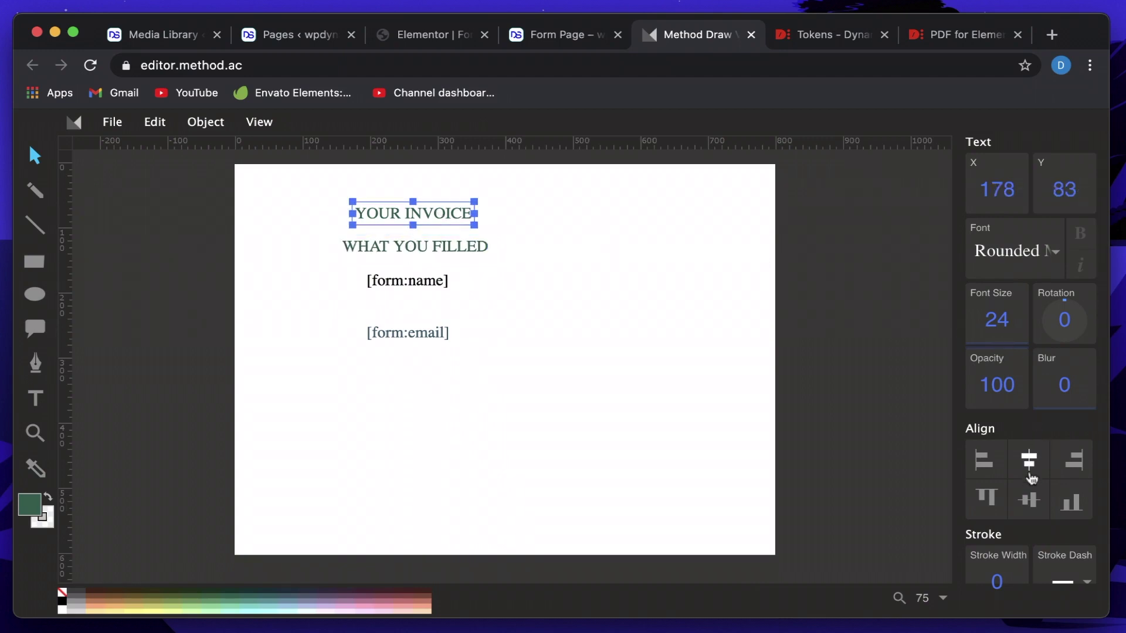
pyautogui.click(1030, 475)
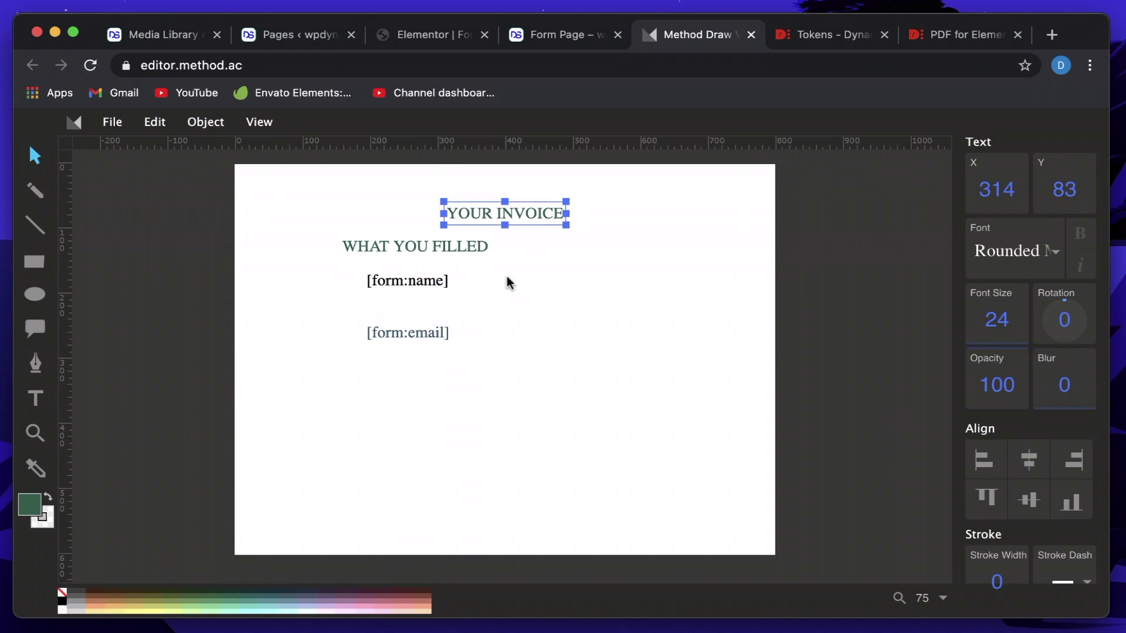
pyautogui.click(453, 251)
pyautogui.click(1029, 459)
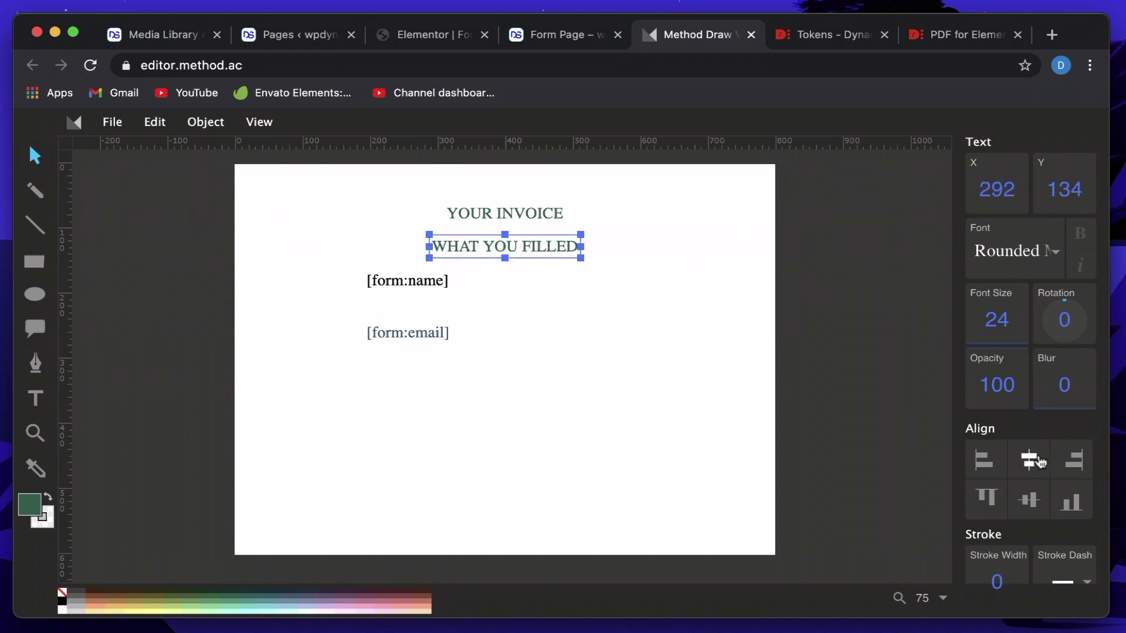
pyautogui.click(397, 281)
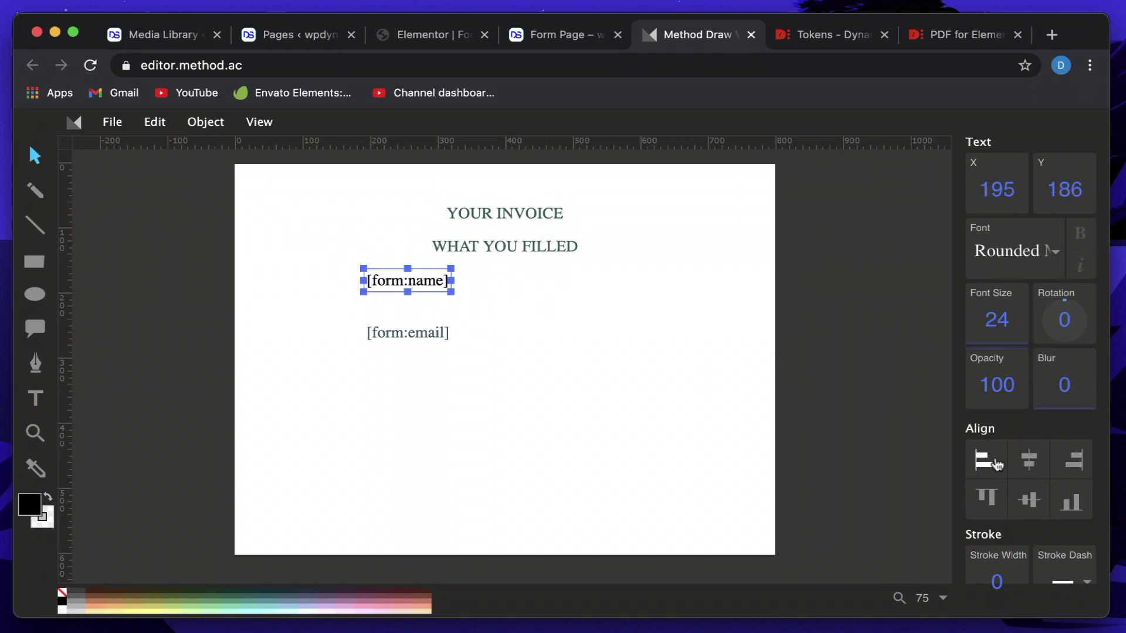
pyautogui.click(1028, 459)
pyautogui.click(413, 334)
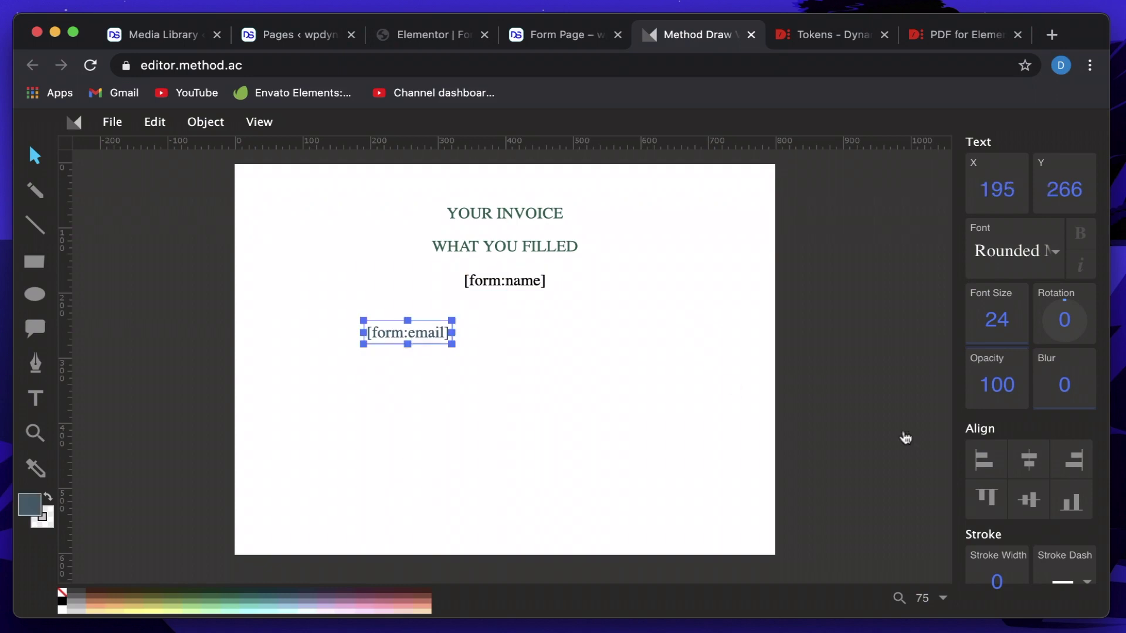
pyautogui.click(1046, 469)
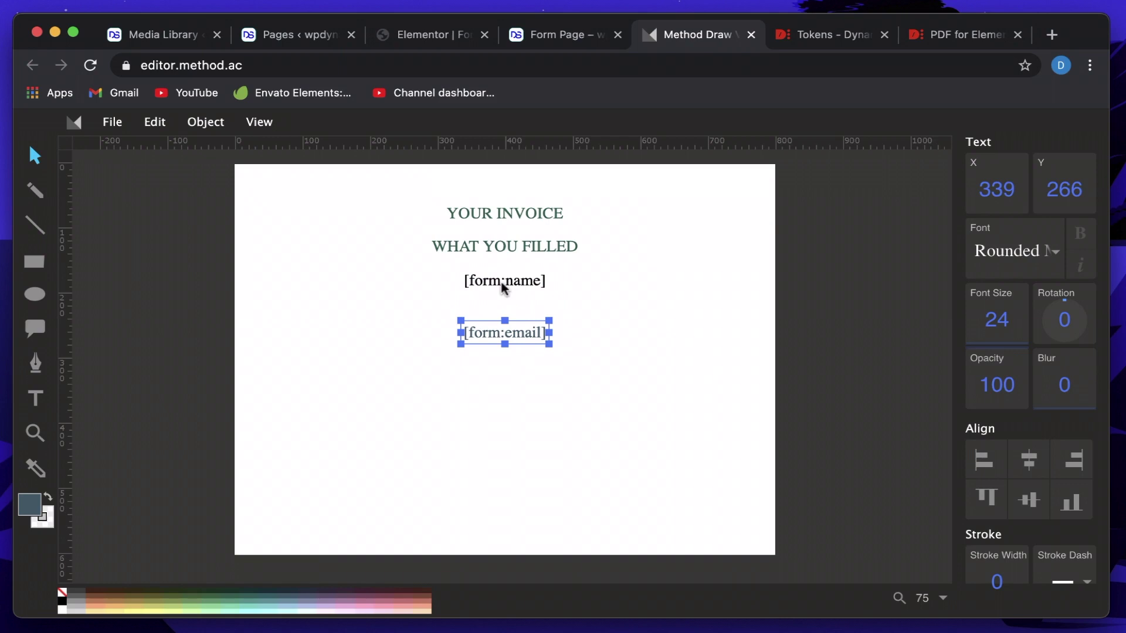
# Lower [form:name] and raise YOUR INVOICE slightly to even the spacing, then fit the page in view.
pyautogui.moveTo(505, 287); pyautogui.dragTo(503, 297)
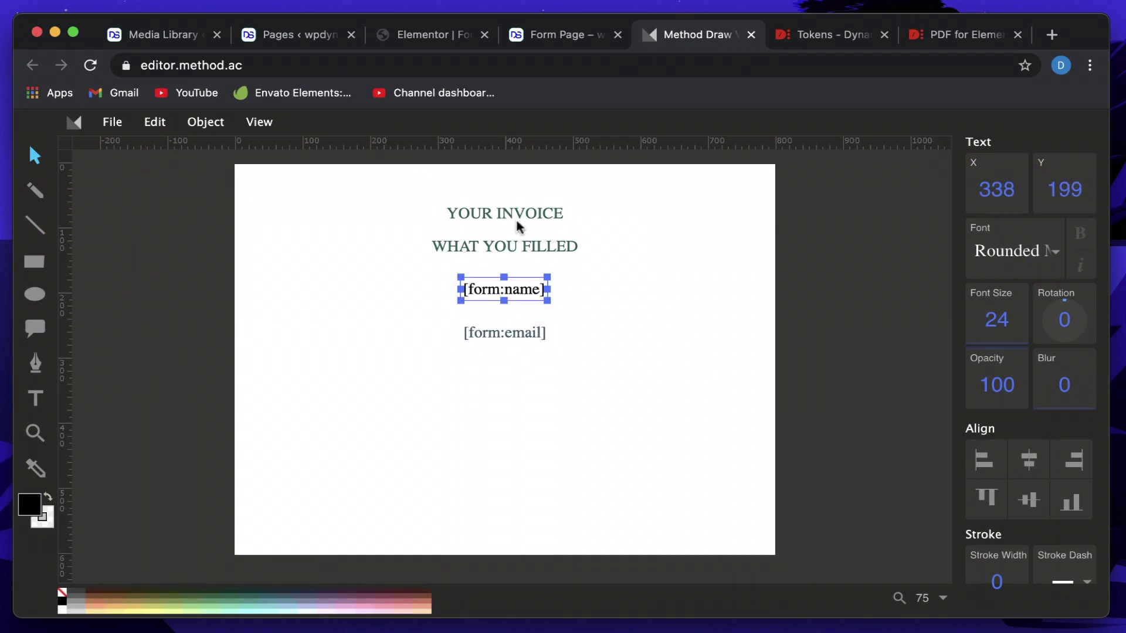
pyautogui.moveTo(510, 218); pyautogui.dragTo(510, 209)
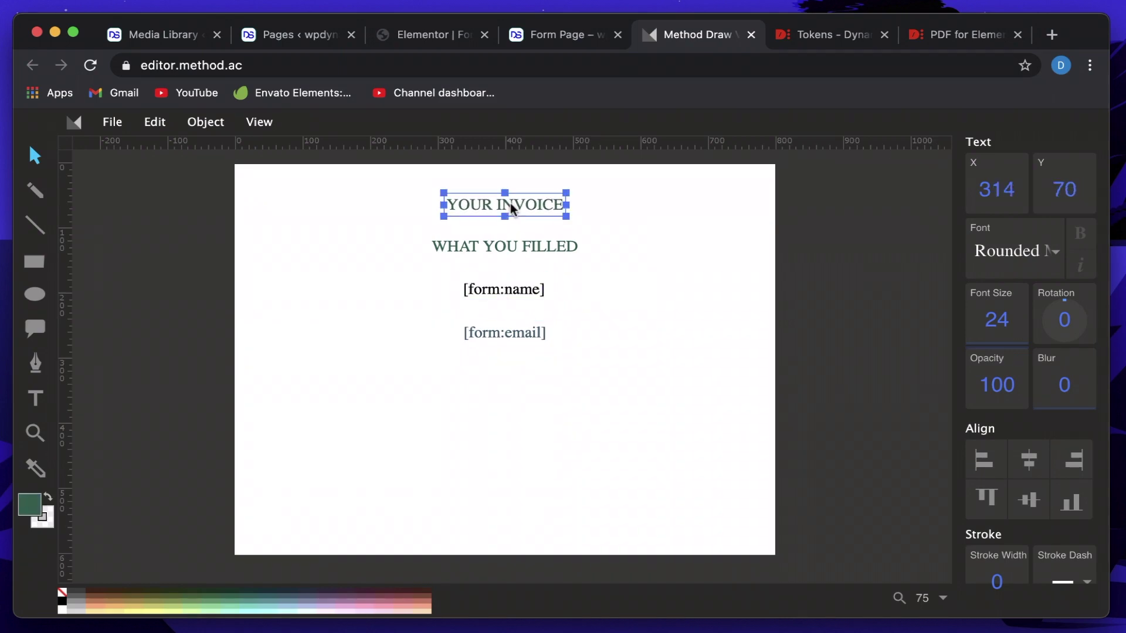
pyautogui.click(518, 252)
pyautogui.press('p')
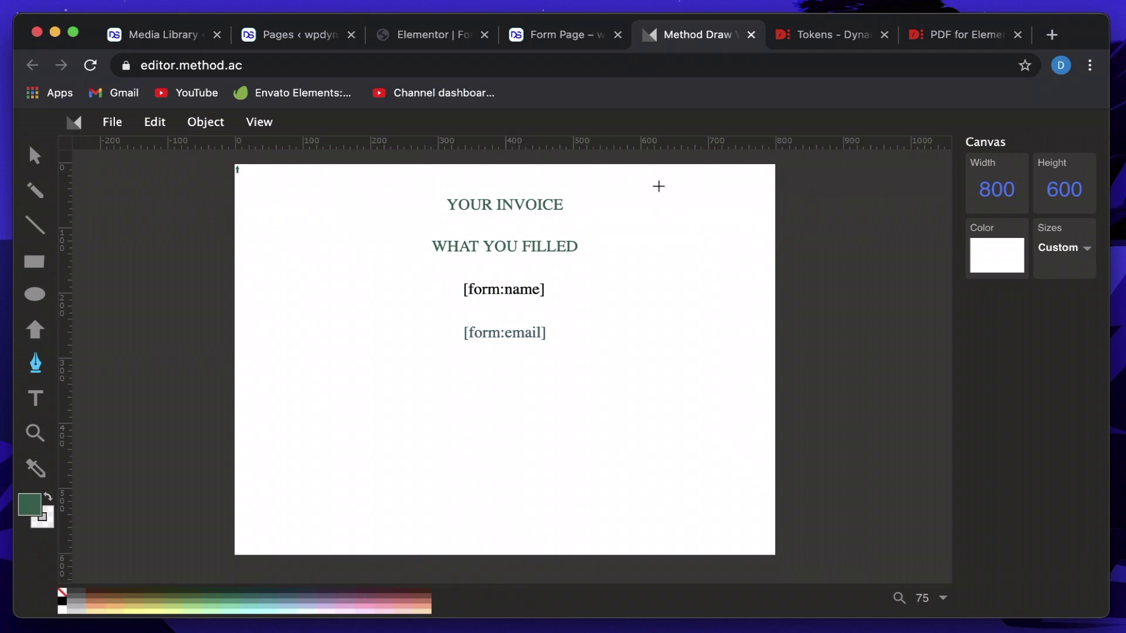
pyautogui.scroll(5, 658, 186)
pyautogui.scroll(6, 659, 187)
pyautogui.press('super+0')
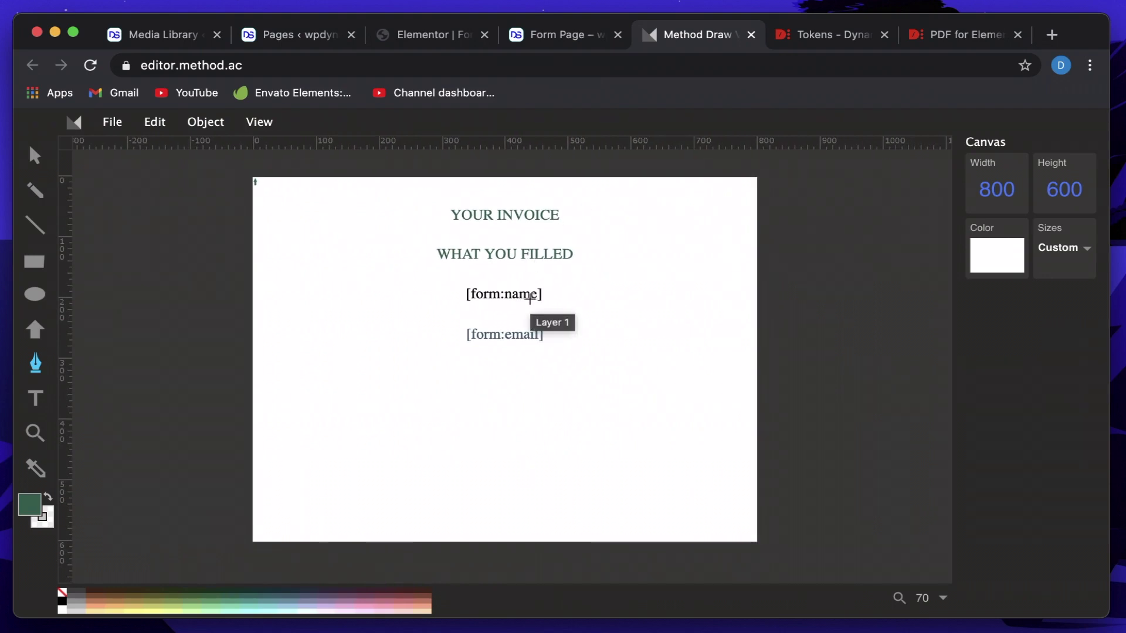
pyautogui.click(435, 37)
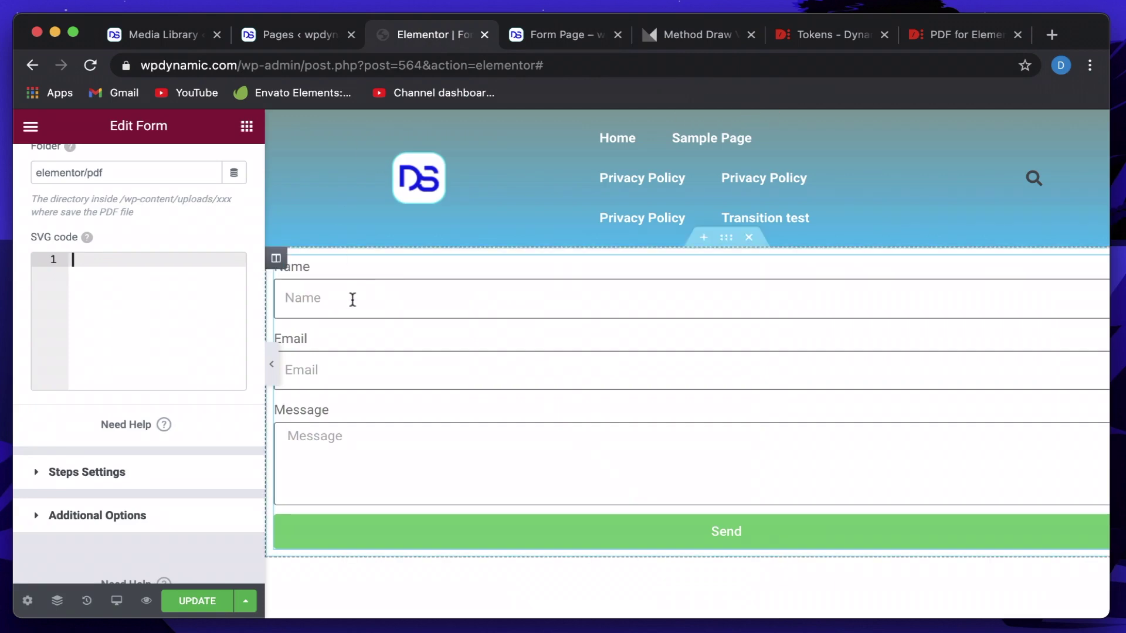
pyautogui.click(535, 36)
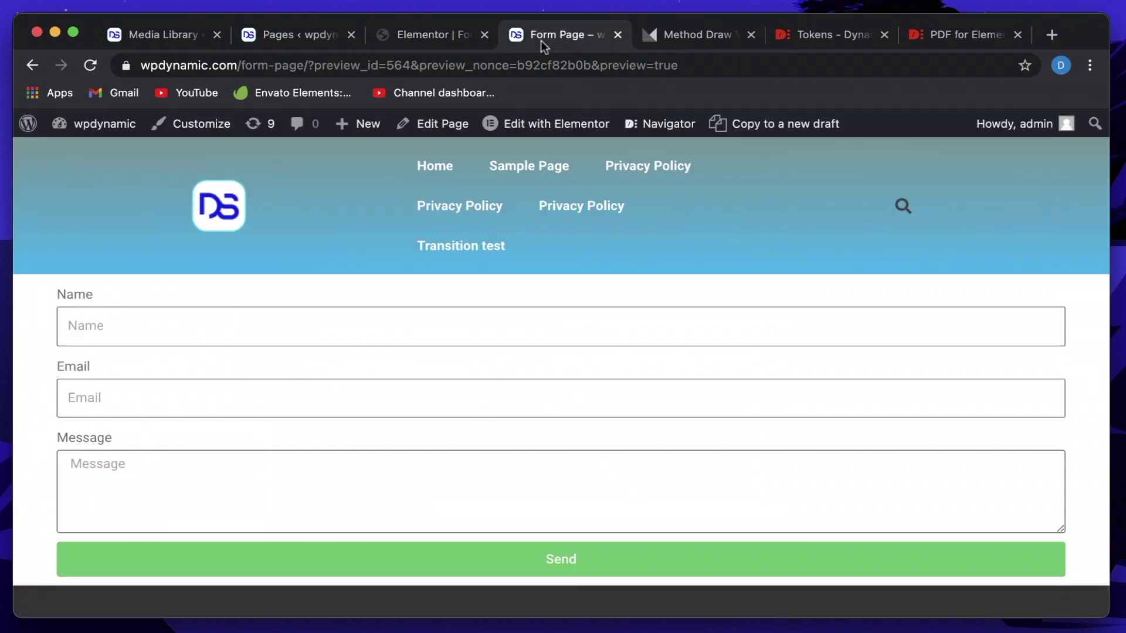
pyautogui.click(693, 28)
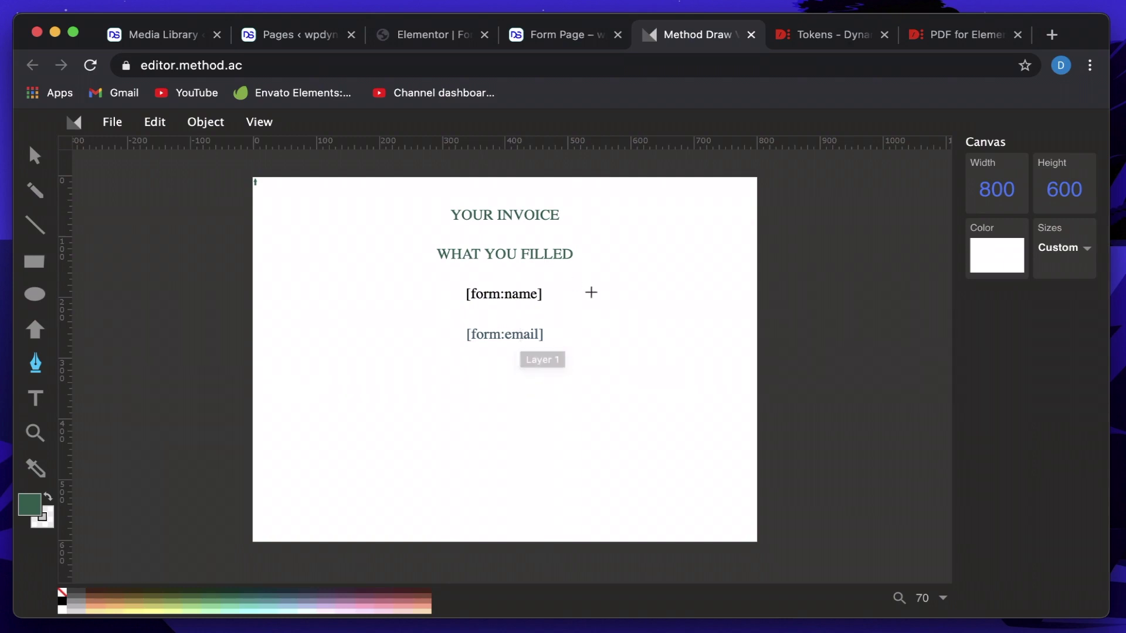
# Draw a rectangle over [form:name], fill it olive, and send it backward behind the text.
pyautogui.click(35, 262)
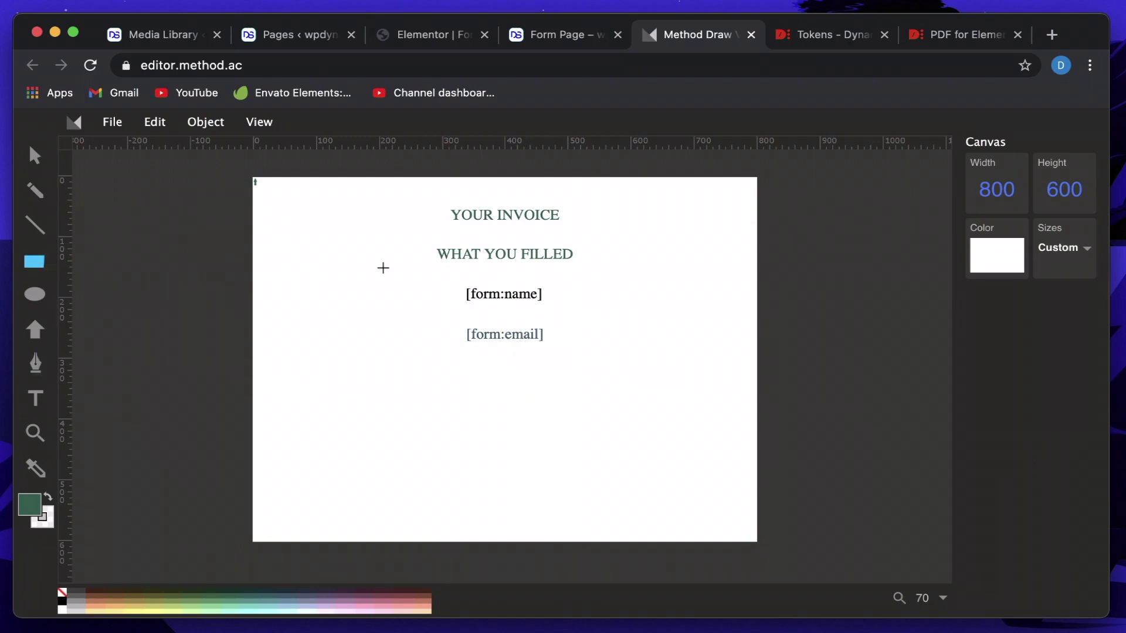
pyautogui.moveTo(438, 282)
pyautogui.mouseDown()
pyautogui.moveTo(573, 289)
pyautogui.moveTo(610, 316)
pyautogui.moveTo(557, 315)
pyautogui.mouseUp()
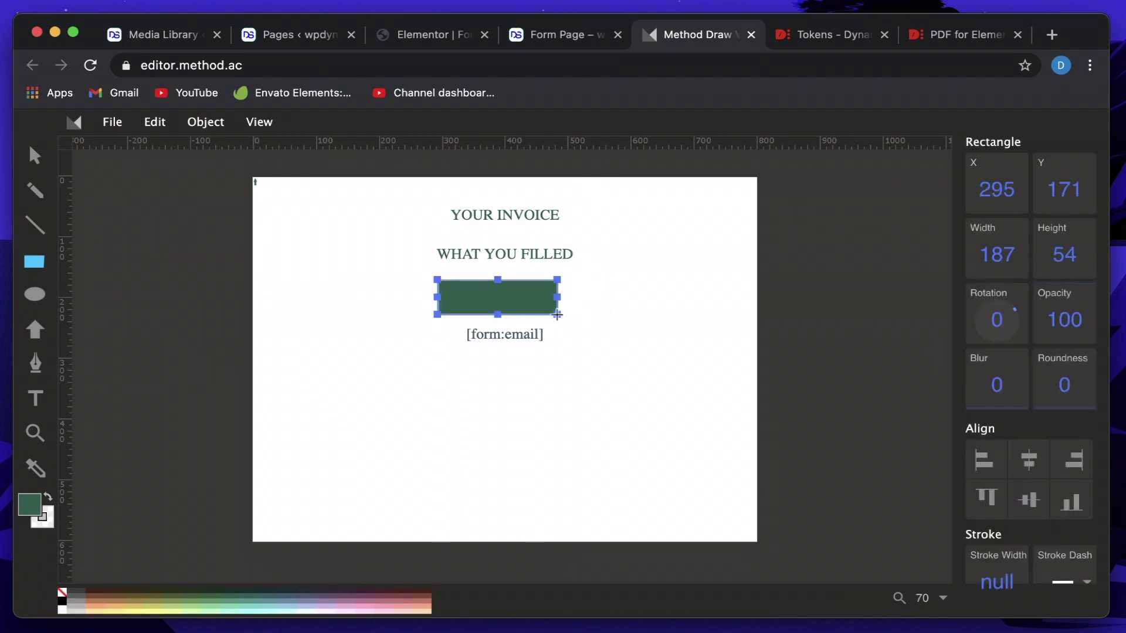
pyautogui.click(155, 600)
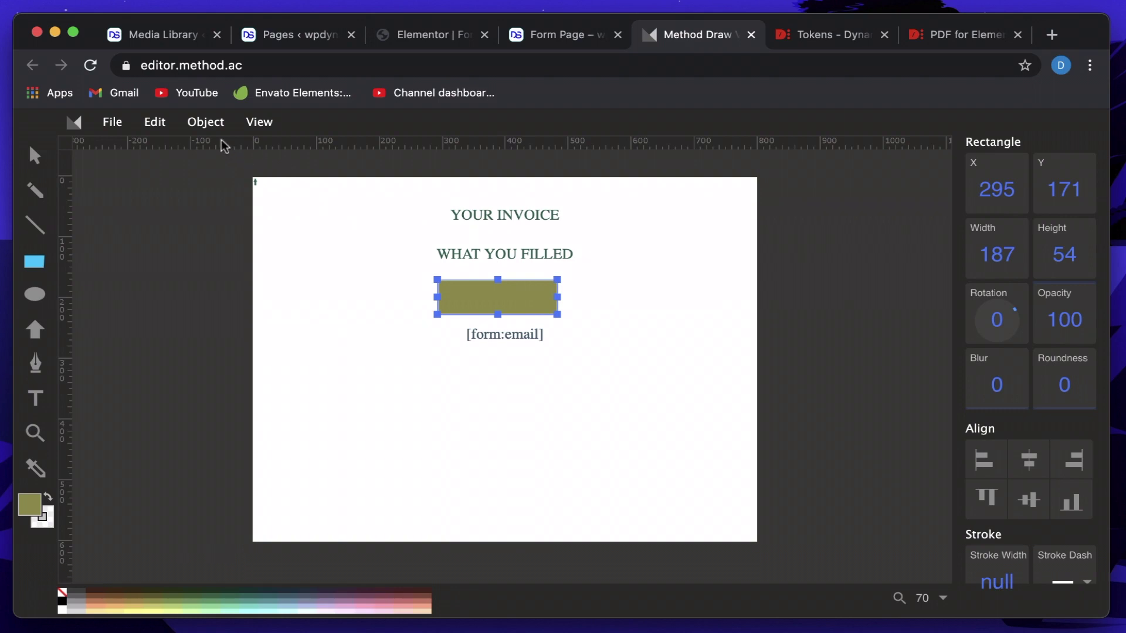
pyautogui.click(206, 129)
pyautogui.click(228, 209)
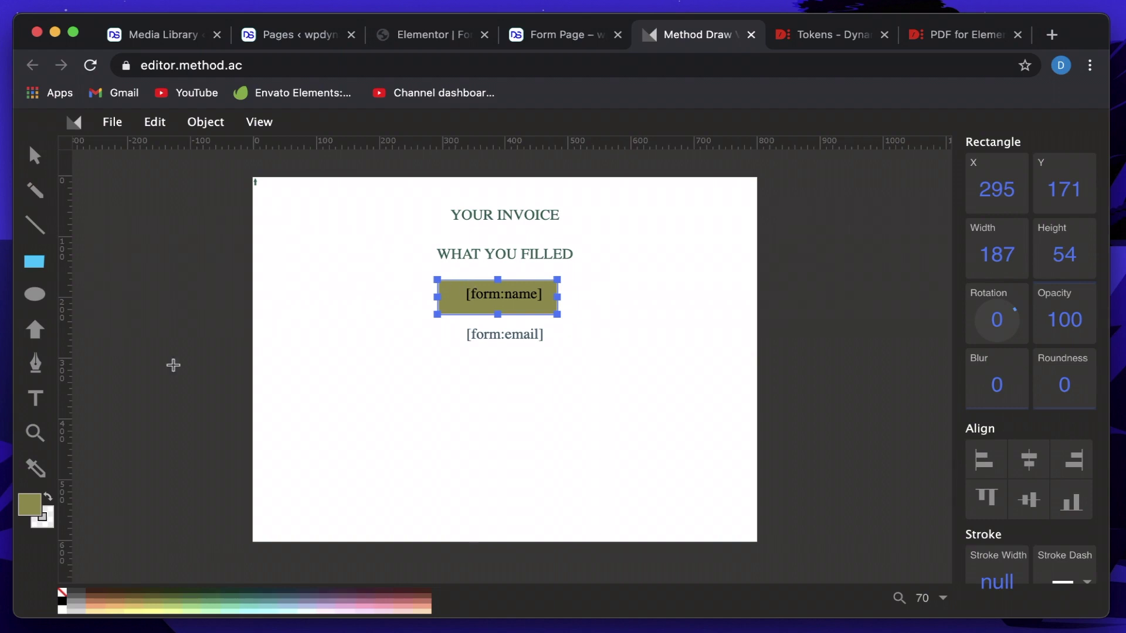
pyautogui.click(35, 297)
# Draw an olive speech bubble, make it wider and shorter, and centre it under the [form:name] box.
pyautogui.click(35, 329)
pyautogui.click(281, 430)
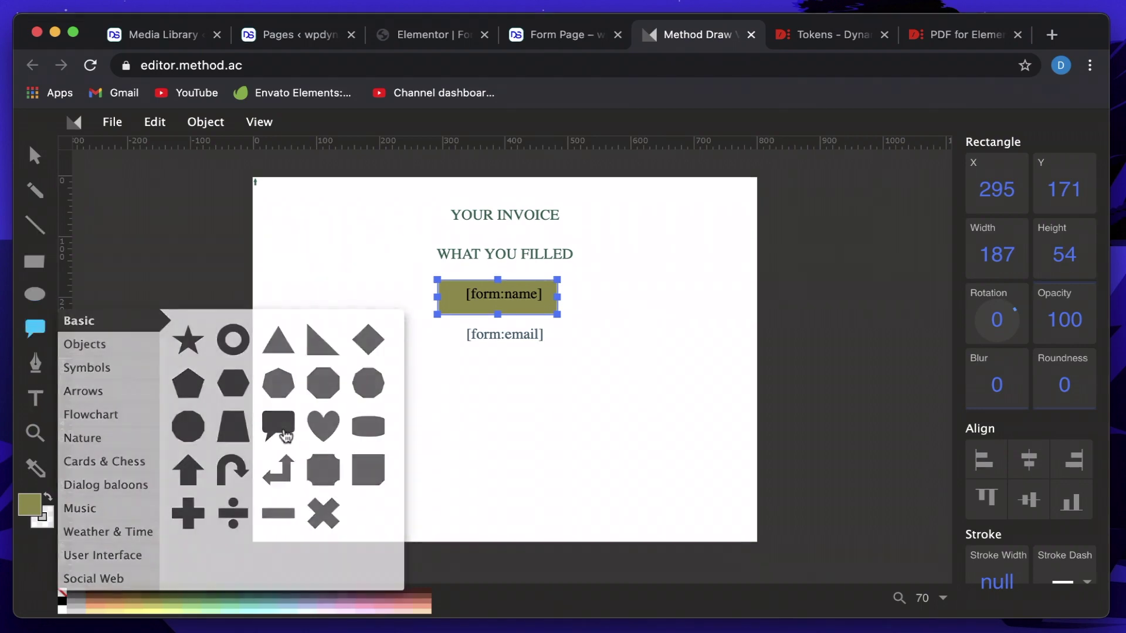
pyautogui.moveTo(440, 209); pyautogui.dragTo(633, 321)
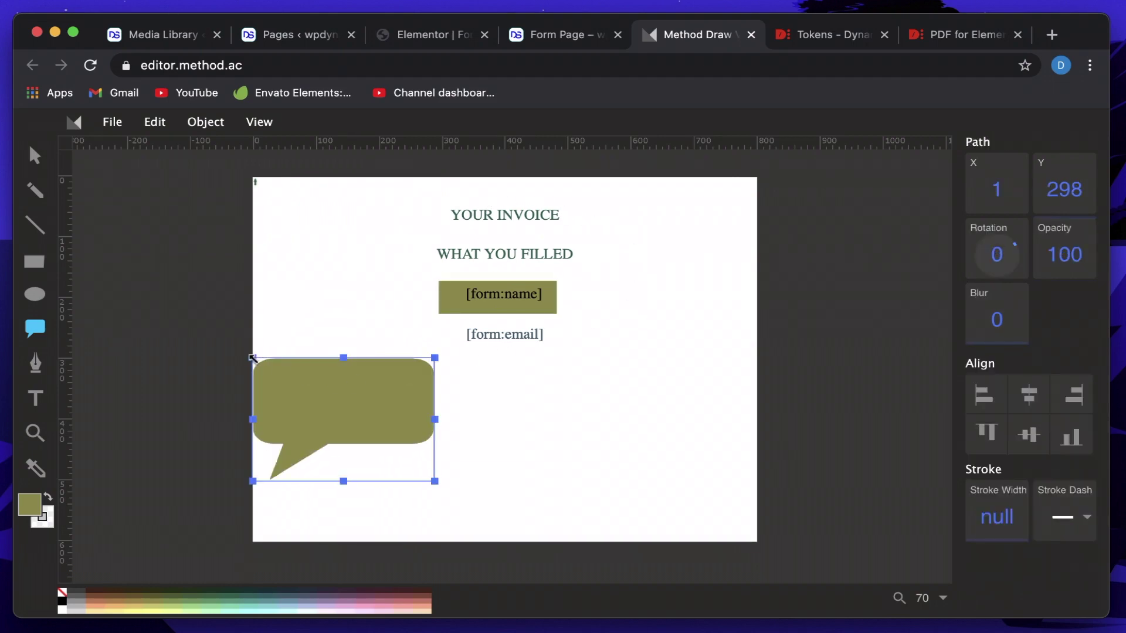
pyautogui.moveTo(252, 358); pyautogui.dragTo(338, 371)
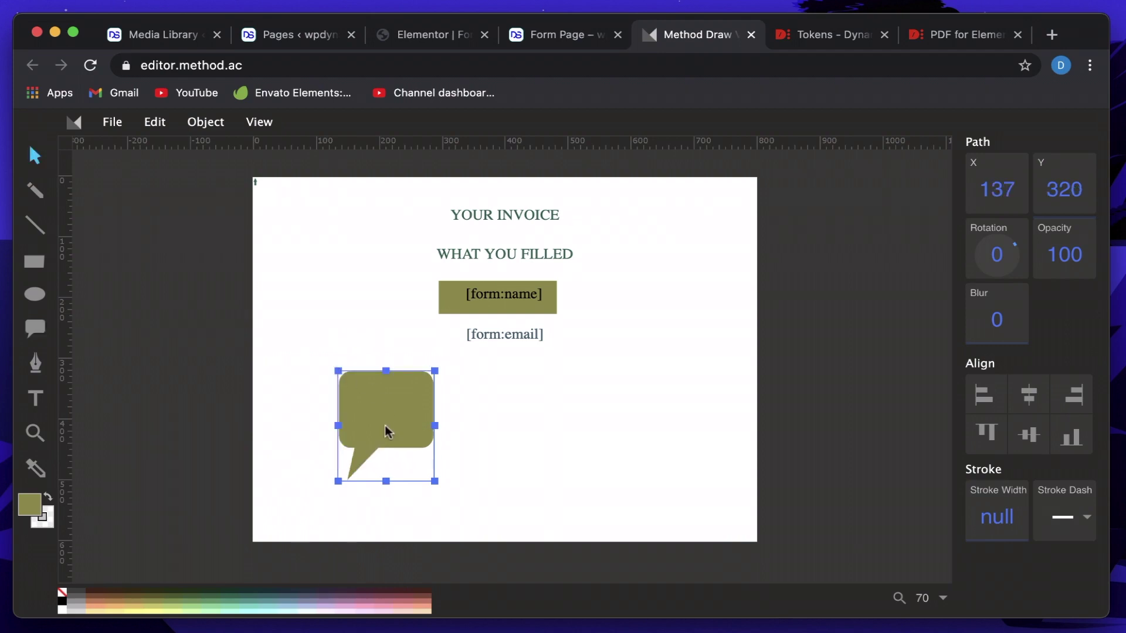
pyautogui.moveTo(384, 424); pyautogui.dragTo(507, 370)
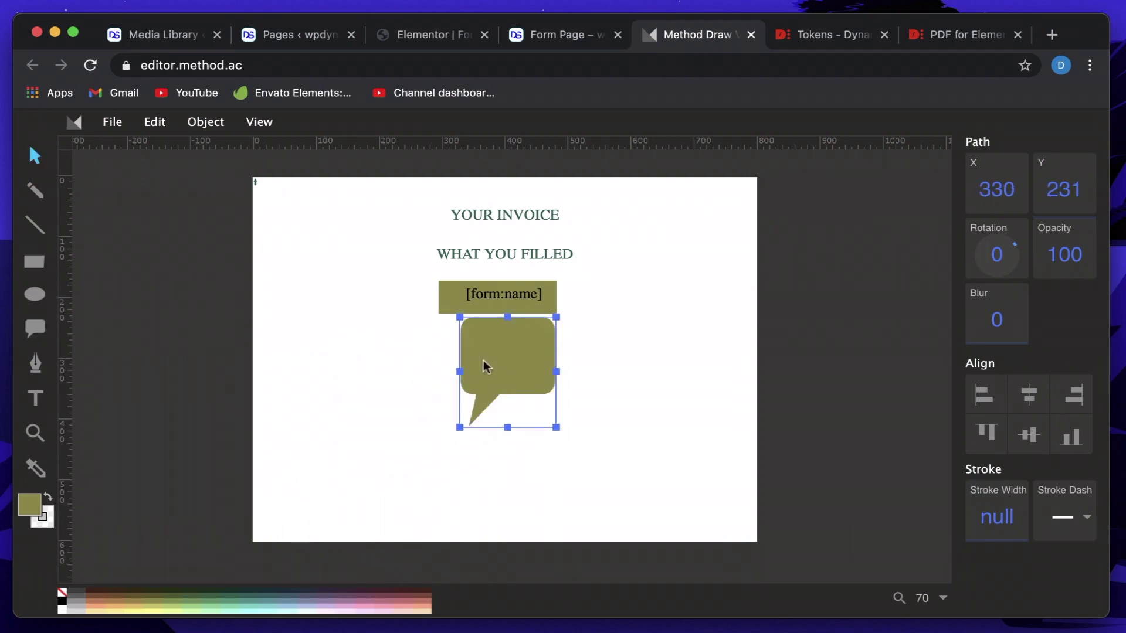
pyautogui.moveTo(456, 319); pyautogui.dragTo(384, 326)
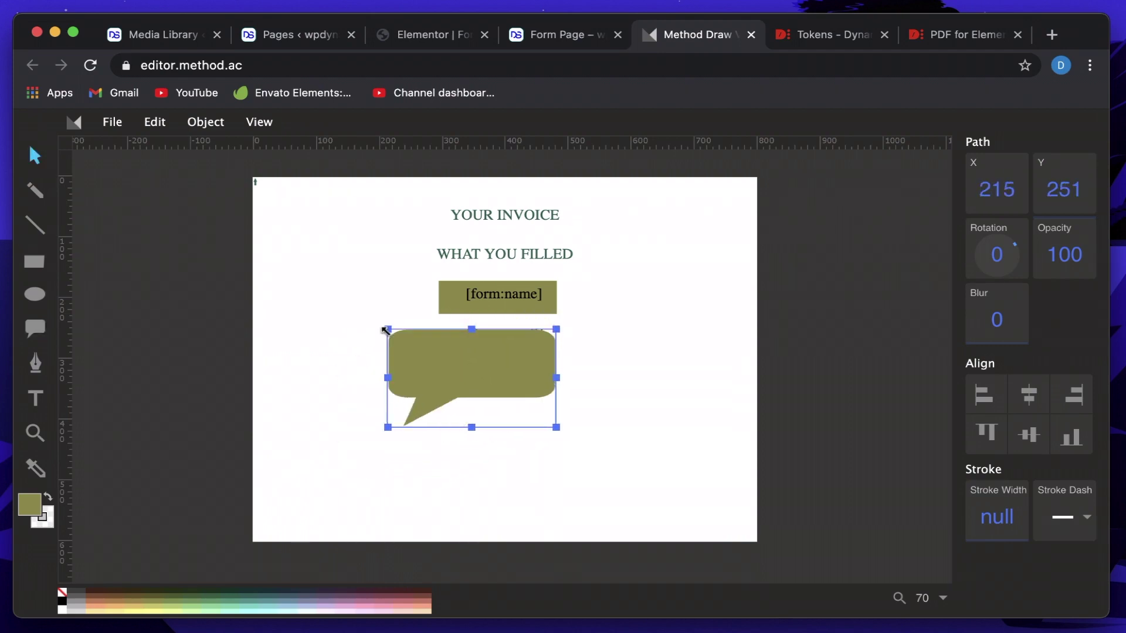
pyautogui.moveTo(498, 356); pyautogui.dragTo(525, 357)
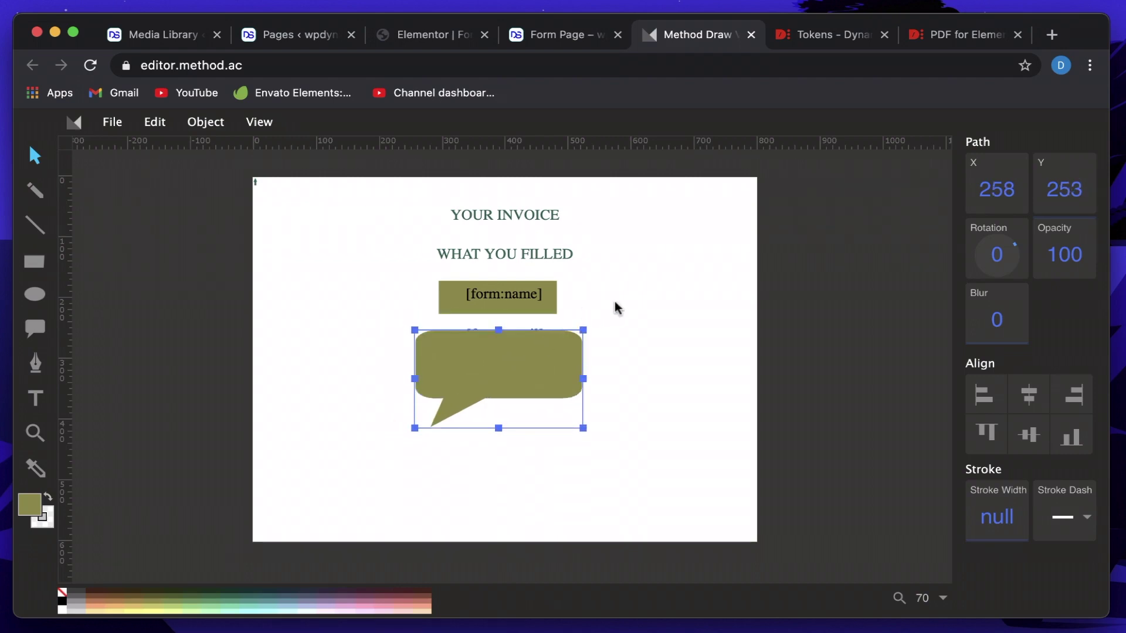
# Send the speech bubble backward so it sits behind the [form:email] text.
pyautogui.click(615, 302)
pyautogui.click(547, 350)
pyautogui.click(208, 126)
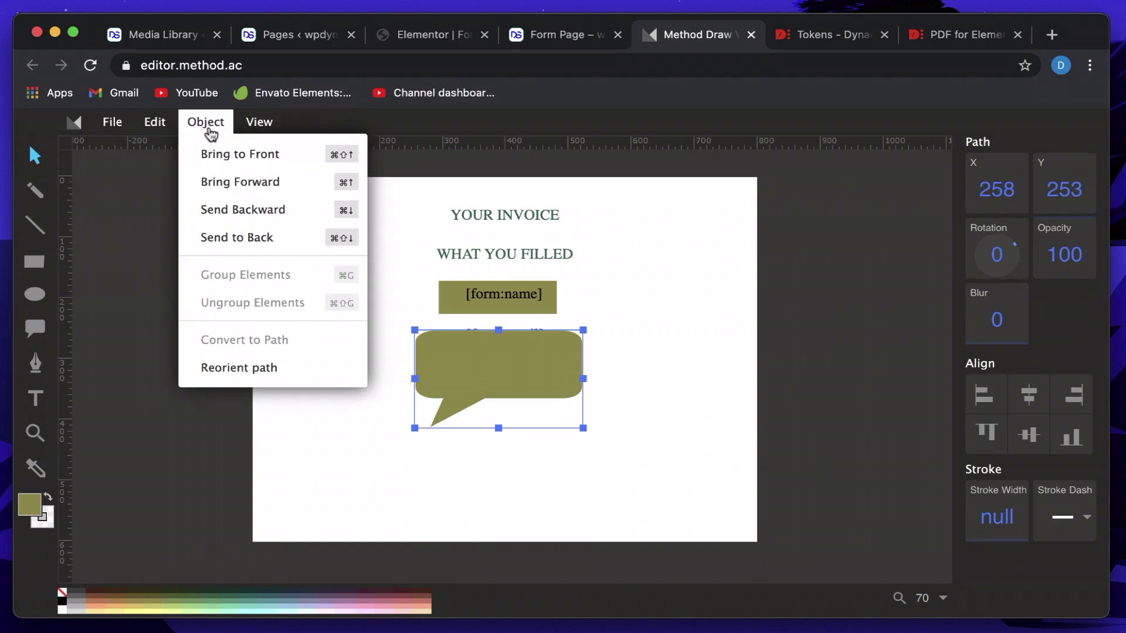
pyautogui.click(226, 210)
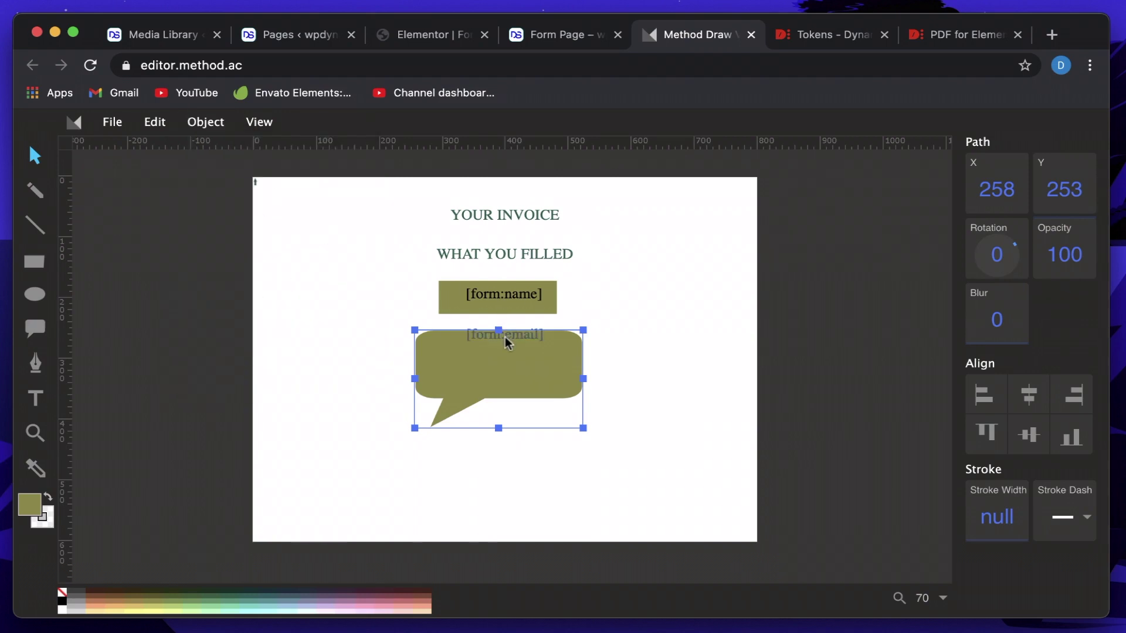
# Centre [form:email] in the bubble in white and recolour the [form:name] box terracotta brown.
pyautogui.moveTo(505, 336); pyautogui.dragTo(504, 364)
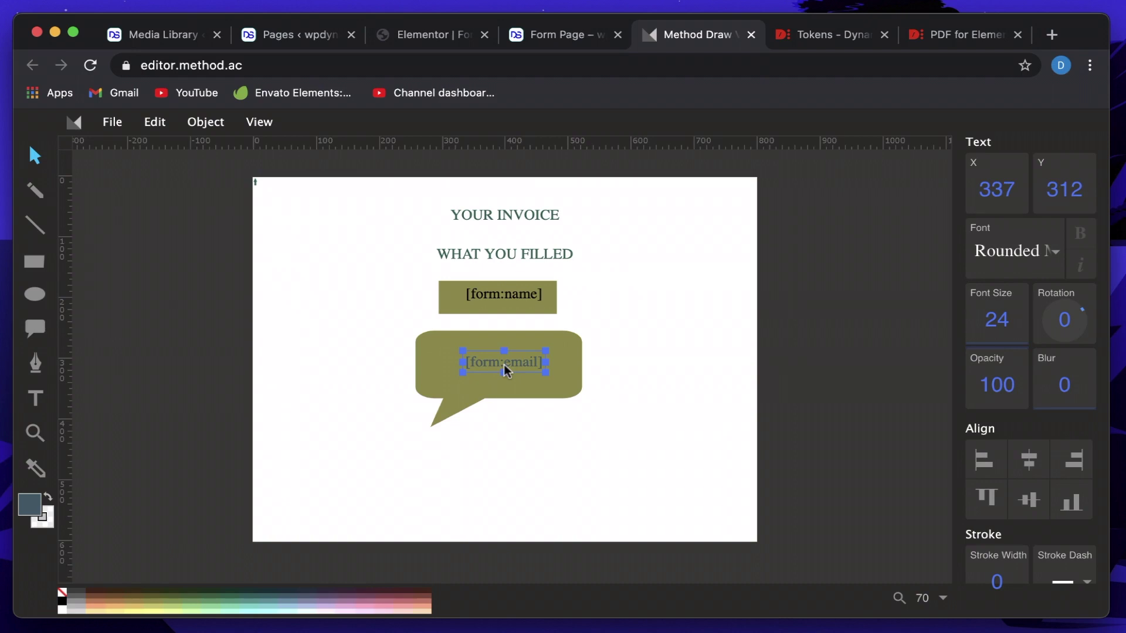
pyautogui.click(70, 604)
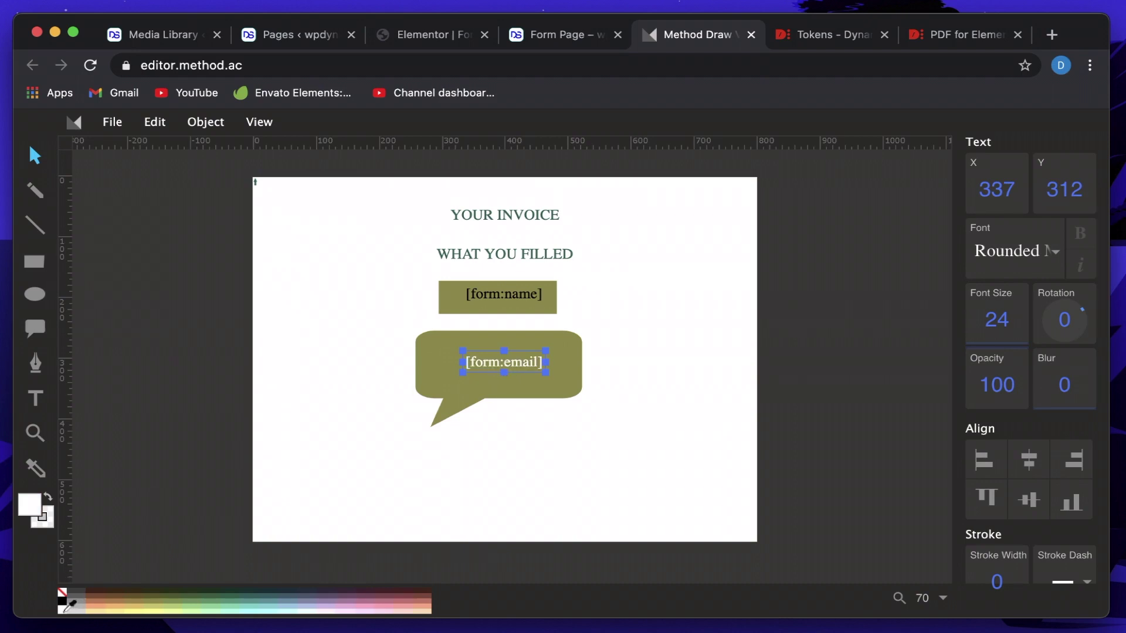
pyautogui.click(510, 293)
pyautogui.click(449, 302)
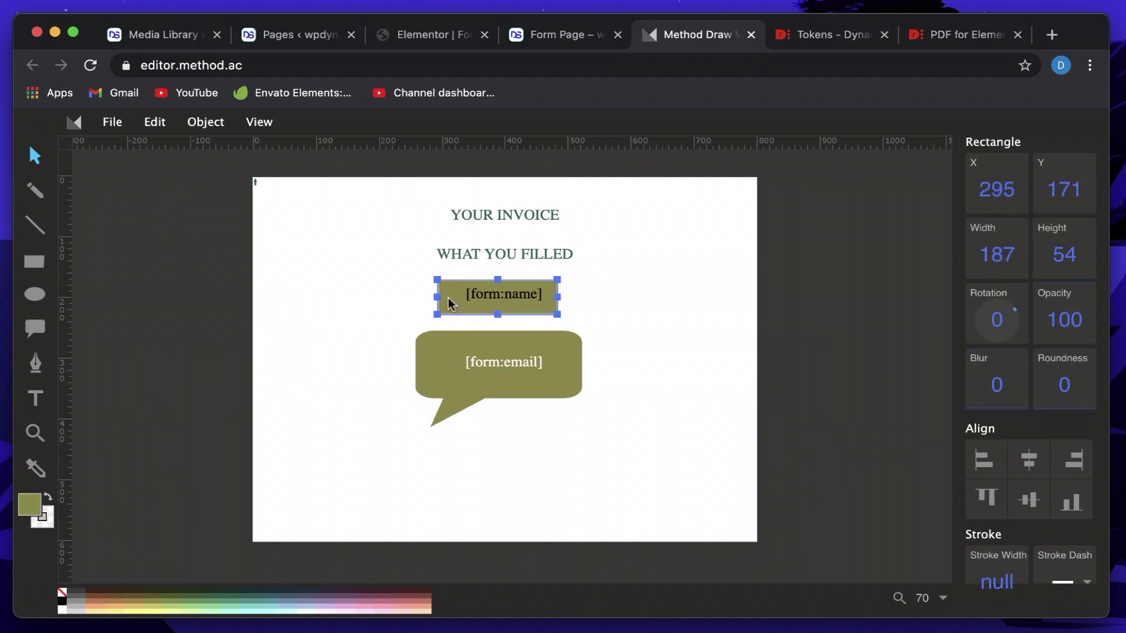
pyautogui.click(865, 317)
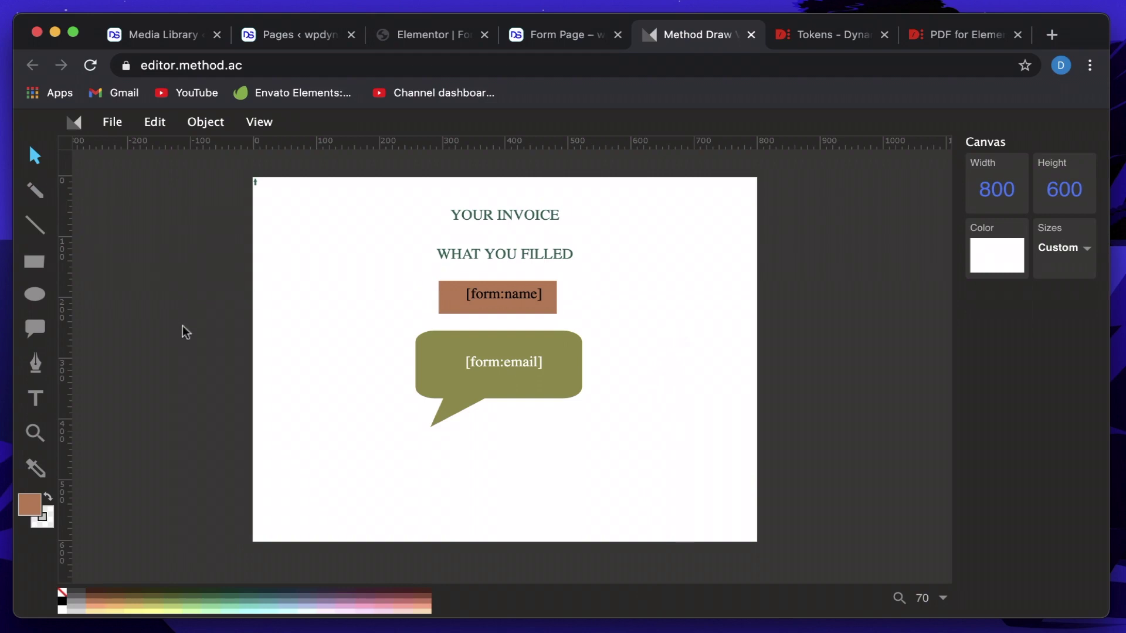
# Show the invoice drawing's SVG source via the View menu and select all of the code.
pyautogui.doubleClick(527, 297)
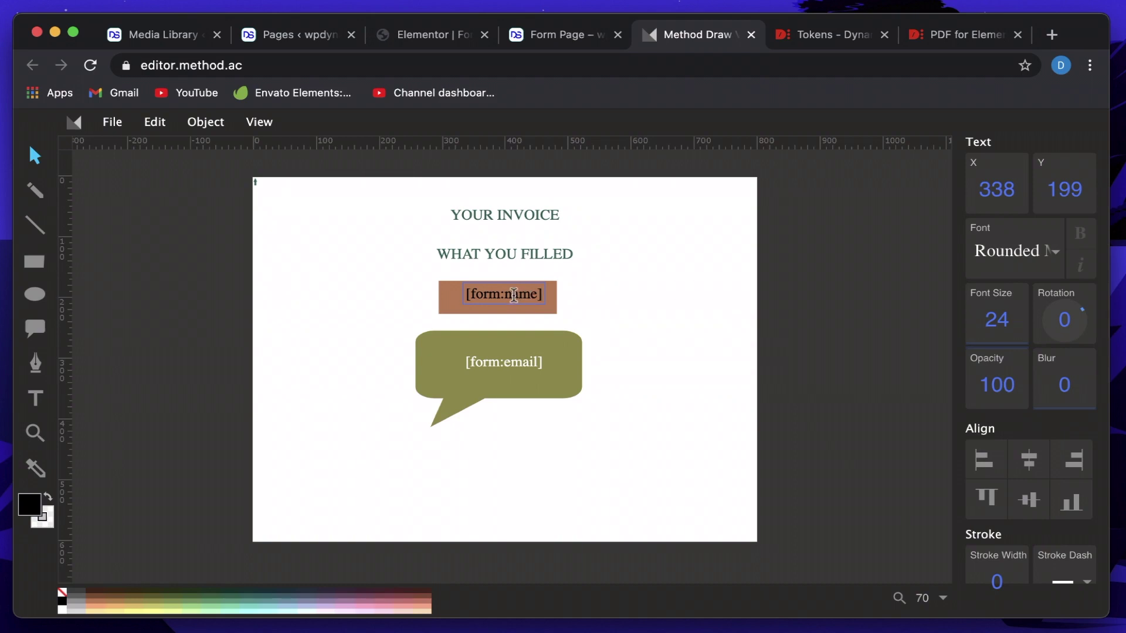
pyautogui.tripleClick(514, 295)
pyautogui.press('Escape')
pyautogui.click(257, 126)
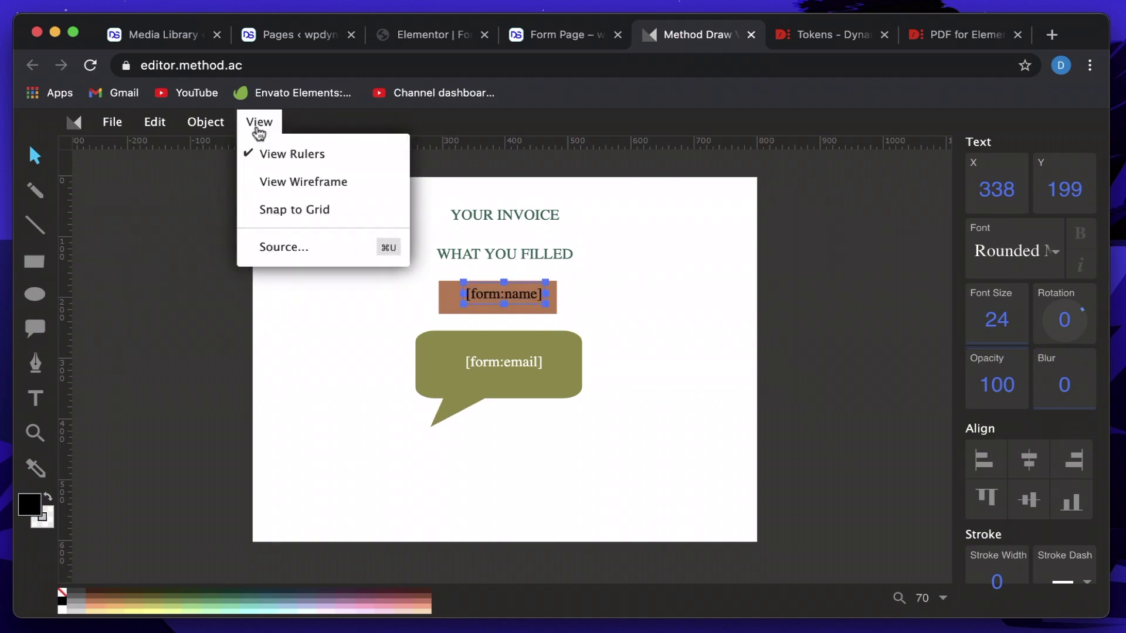
pyautogui.click(281, 252)
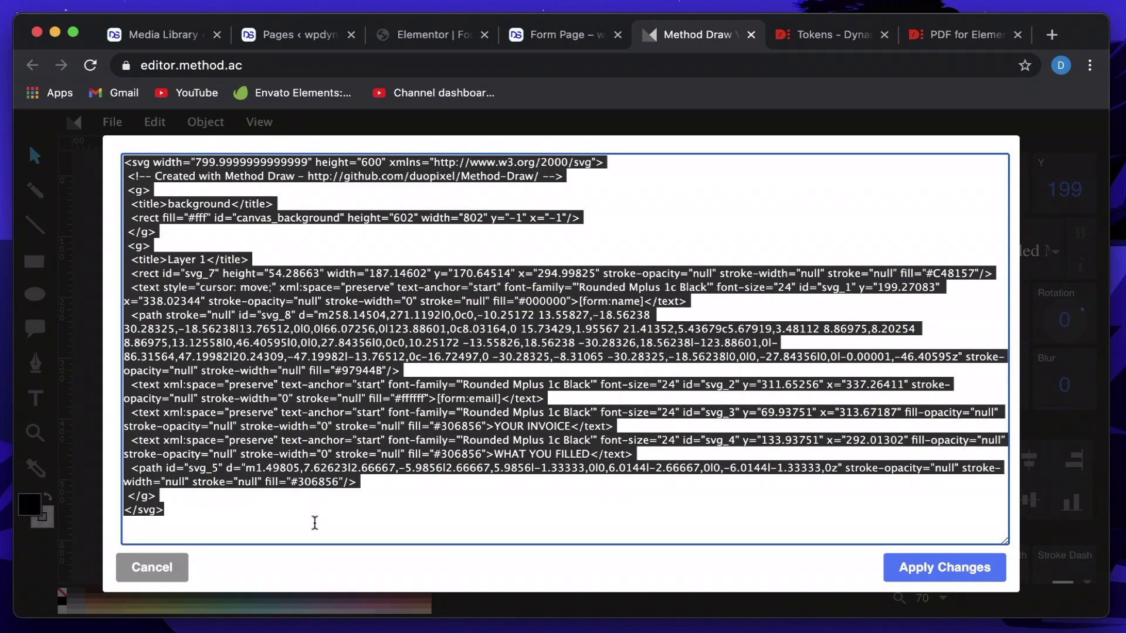
pyautogui.click(314, 525)
pyautogui.press('super+a')
# Paste the copied invoice SVG markup into Elementor's empty PDF SVG code field.
pyautogui.click(158, 574)
pyautogui.click(440, 38)
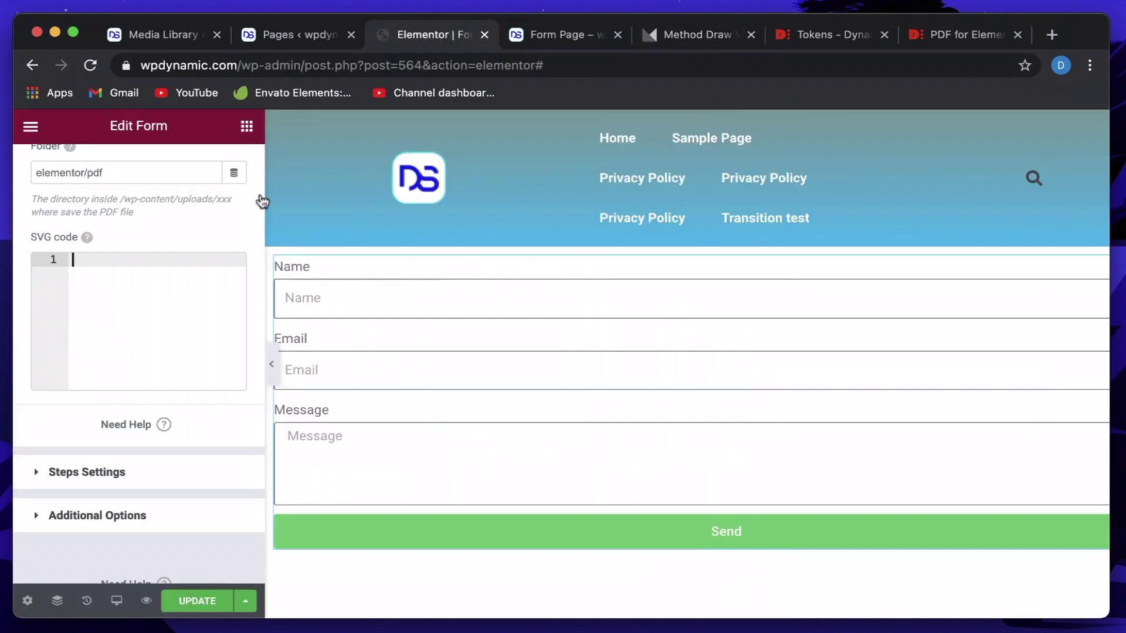
pyautogui.scroll(6, 146, 321)
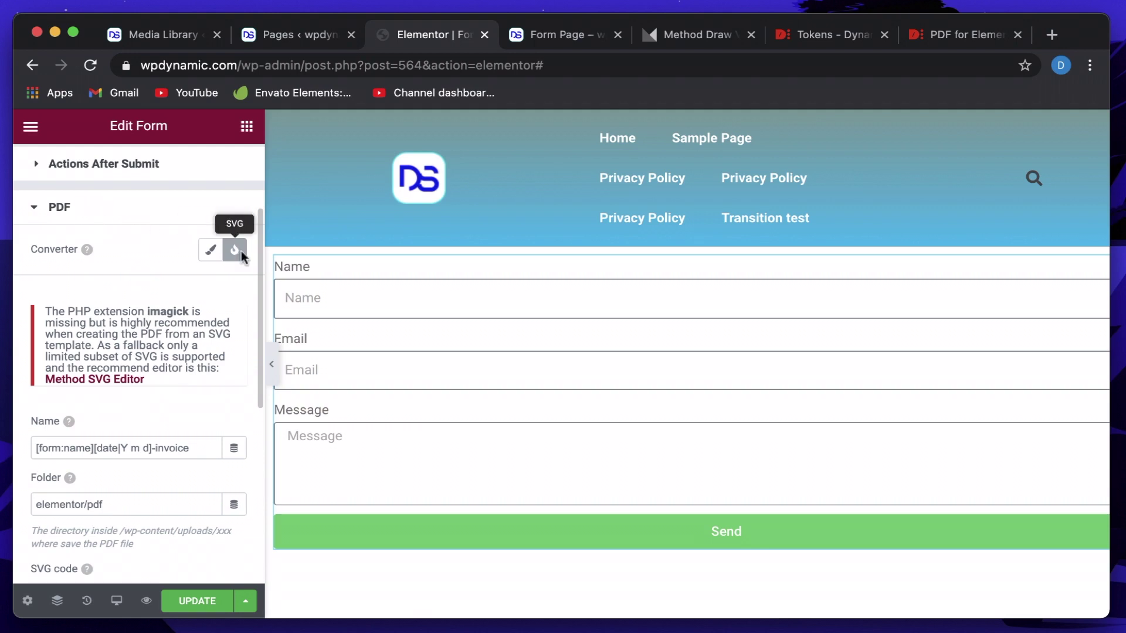
pyautogui.scroll(-1, 133, 418)
pyautogui.scroll(-3, 133, 413)
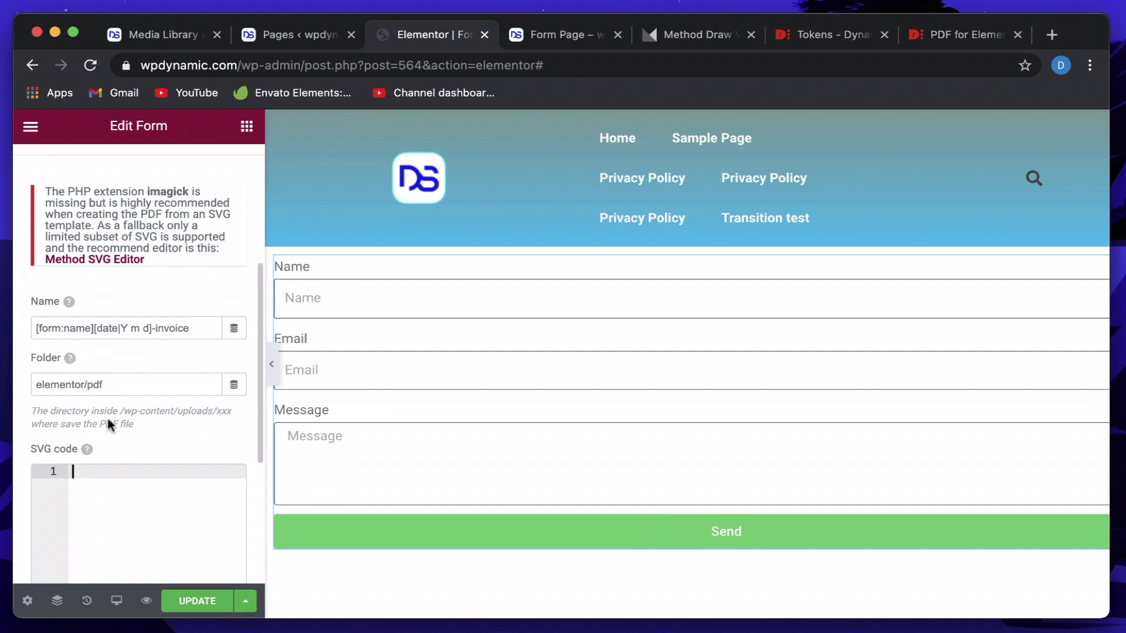
pyautogui.scroll(-2, 111, 506)
pyautogui.scroll(-2, 112, 509)
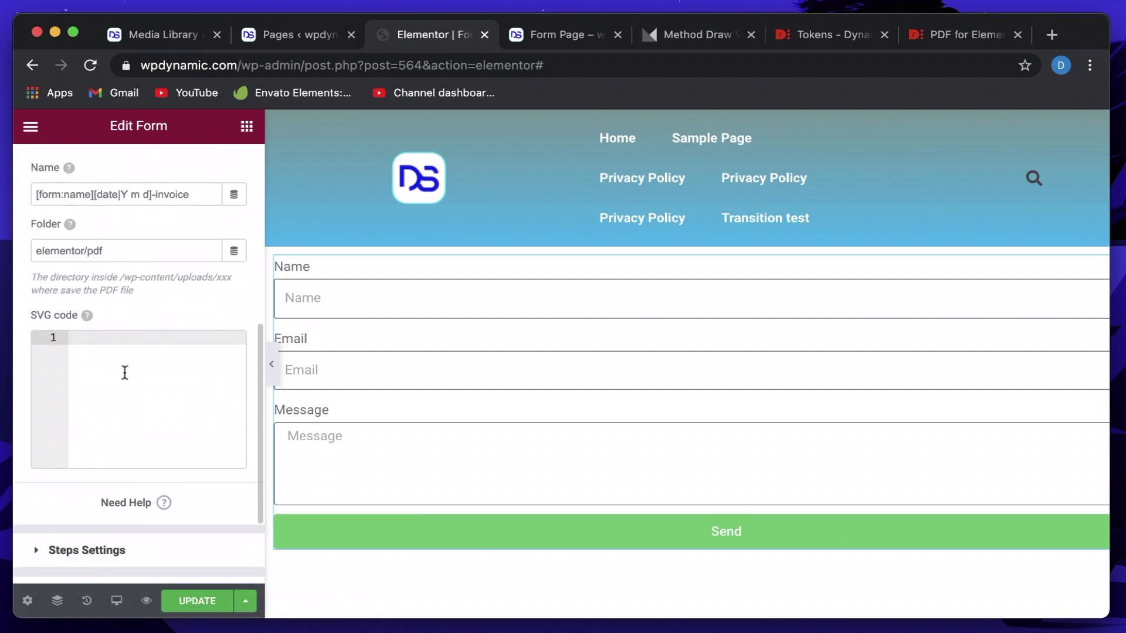
pyautogui.click(125, 373)
pyautogui.press('super+v')
# Save the page with UPDATE and open Preview Changes.
pyautogui.scroll(-5, 152, 404)
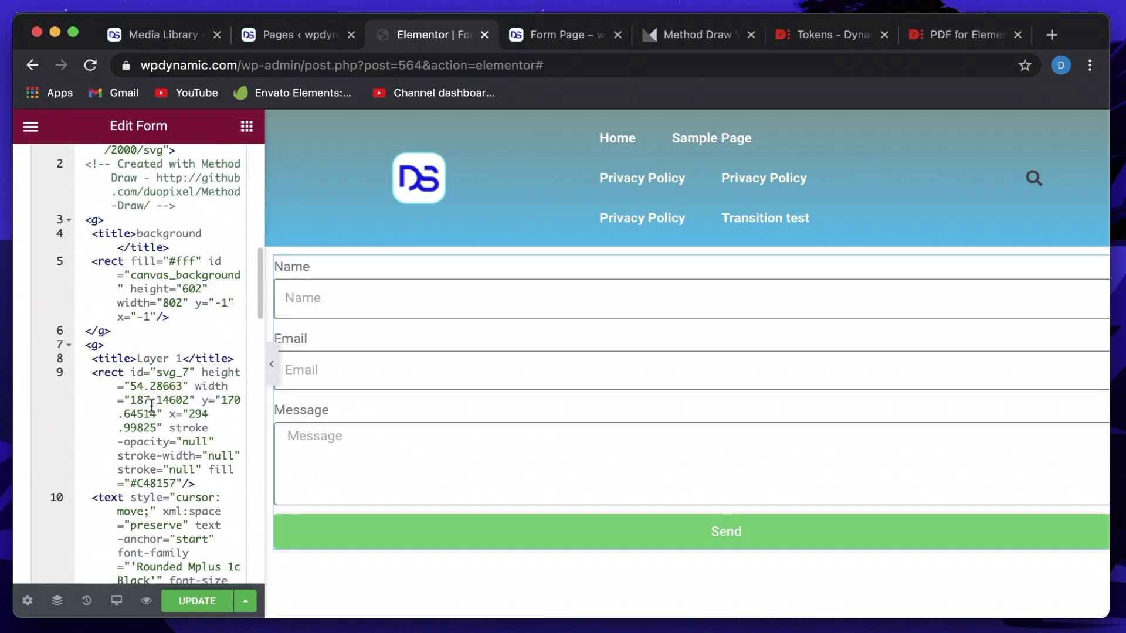
pyautogui.scroll(-10, 151, 404)
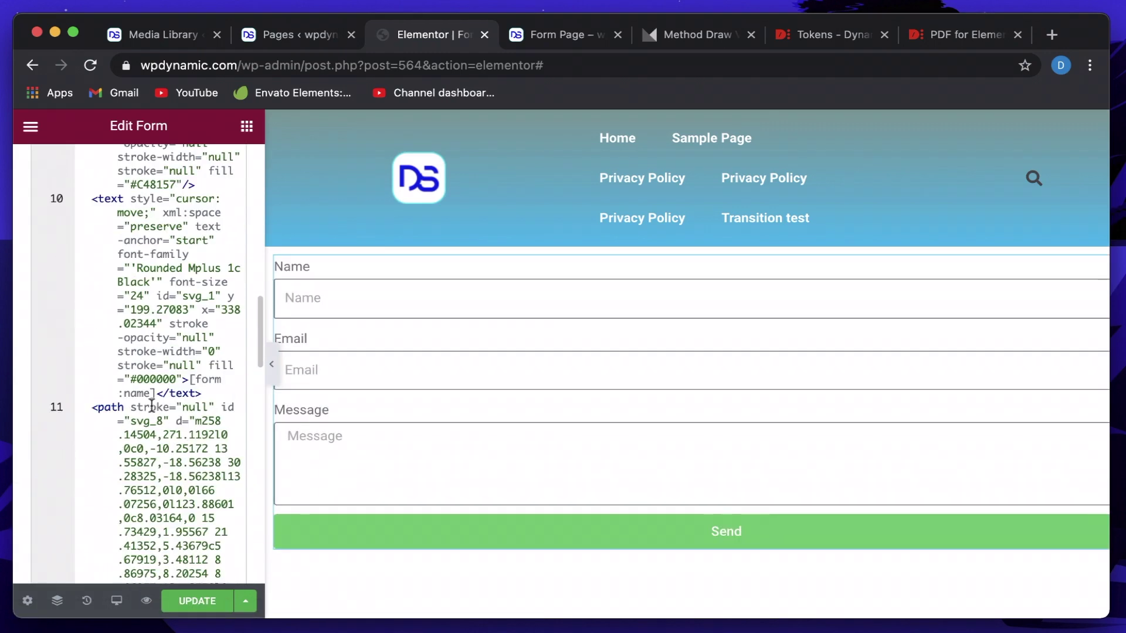
pyautogui.click(200, 601)
pyautogui.click(147, 602)
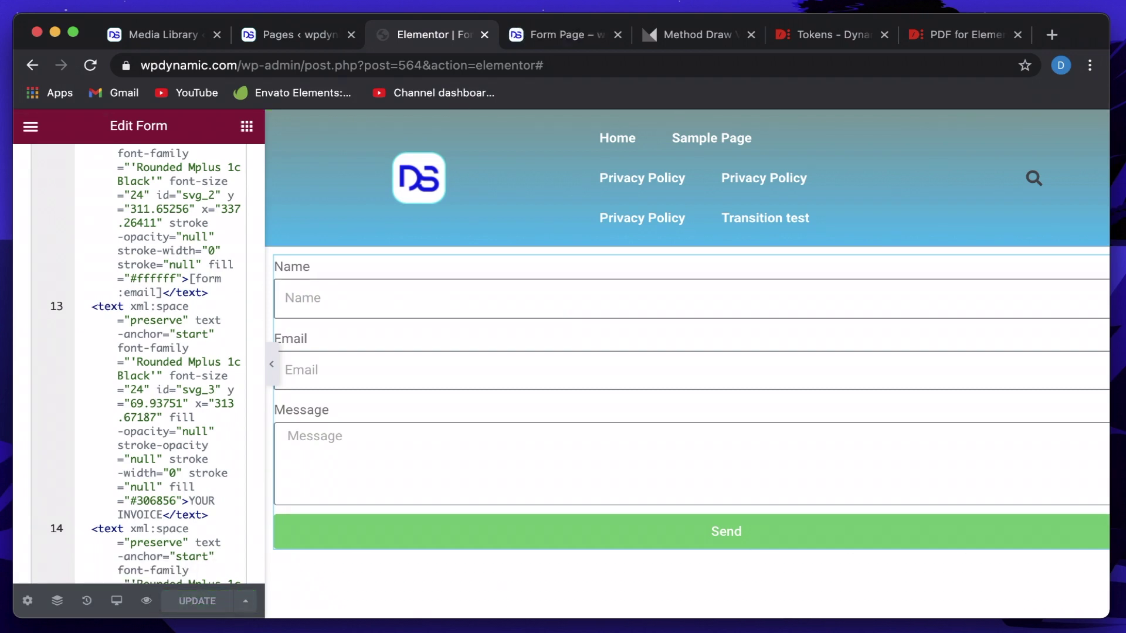
# Enter a test name and an email address in the Form Page preview.
pyautogui.click(570, 41)
pyautogui.click(214, 334)
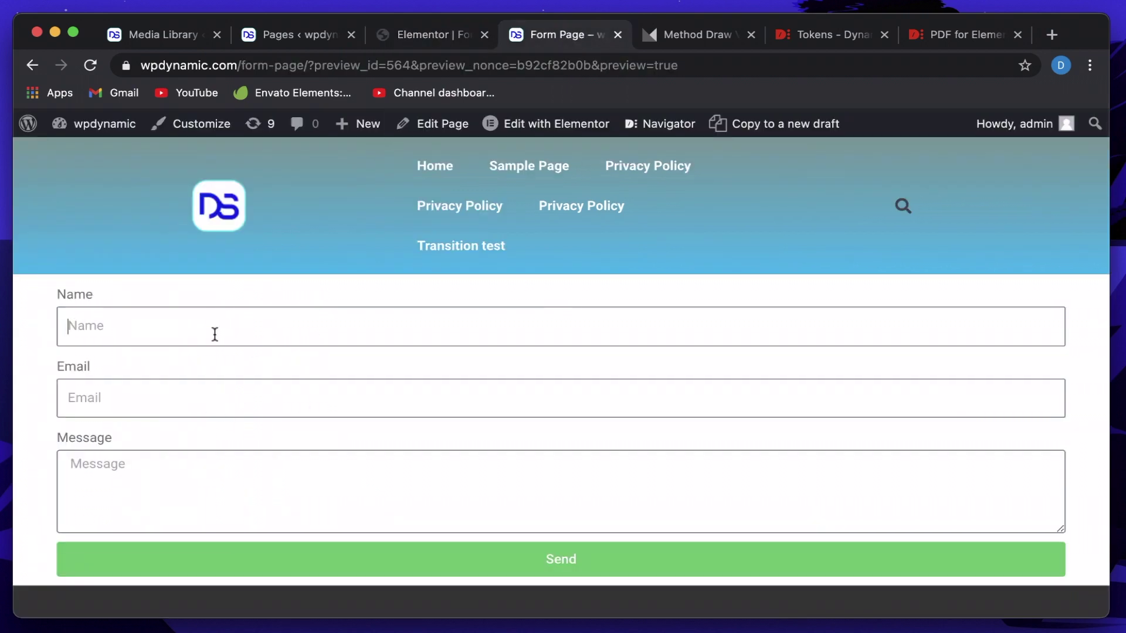
pyautogui.write('gioabnnio')
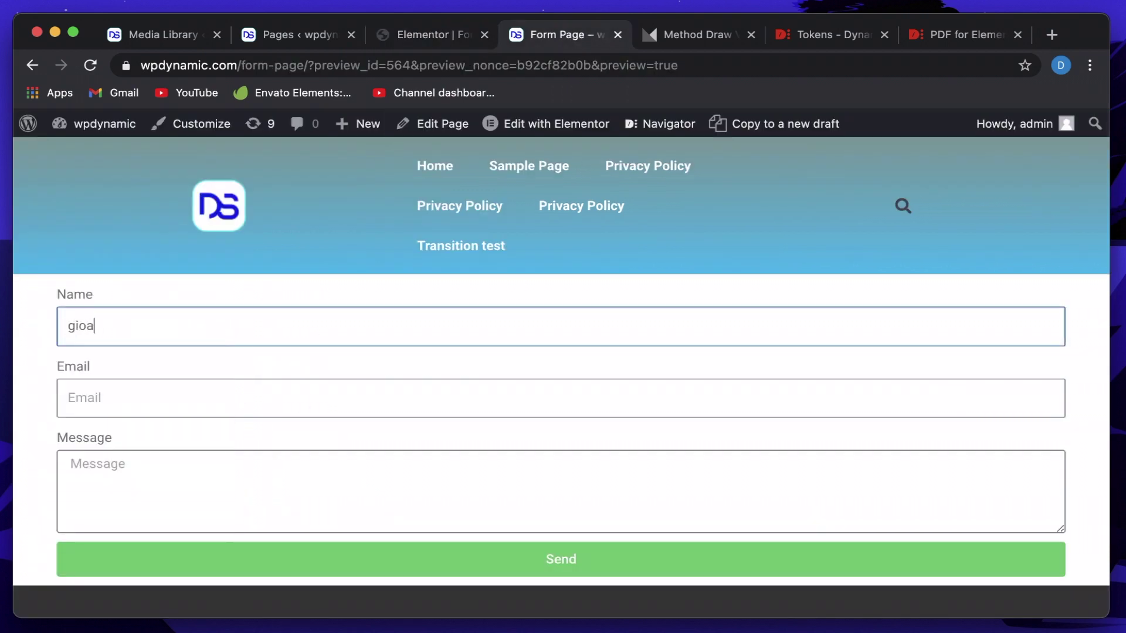
pyautogui.click(169, 412)
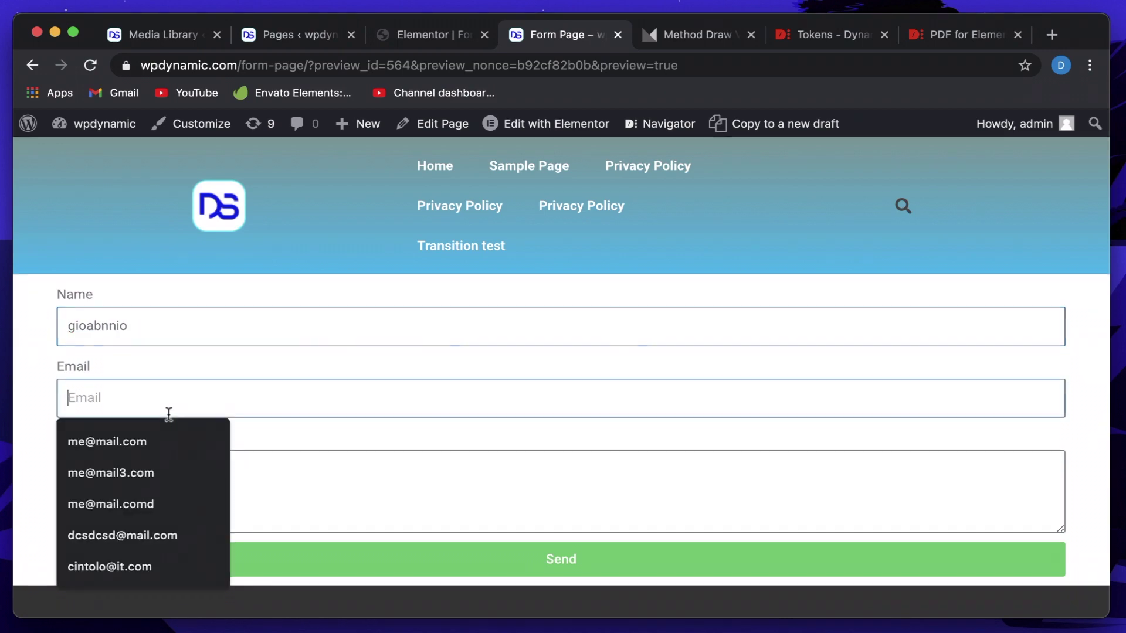
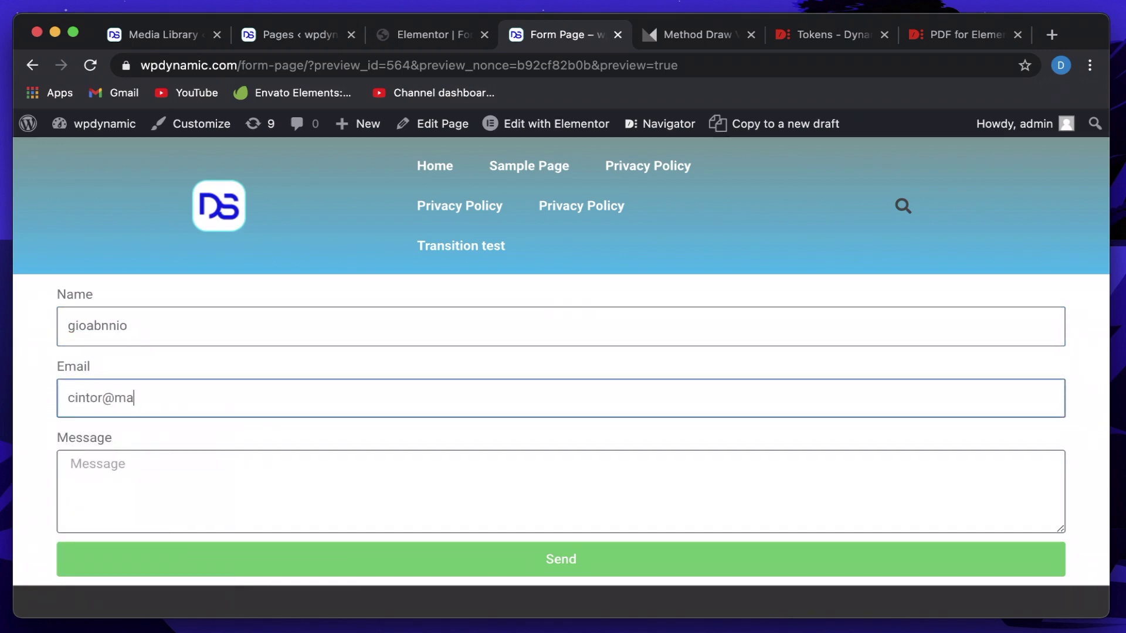
# Replace the gibberish message with 'My message says' and send the form.
pyautogui.click(137, 499)
pyautogui.write('hdkjcbsdkjbcjksdbc')
pyautogui.press('super+a')
pyautogui.press('BackSpace')
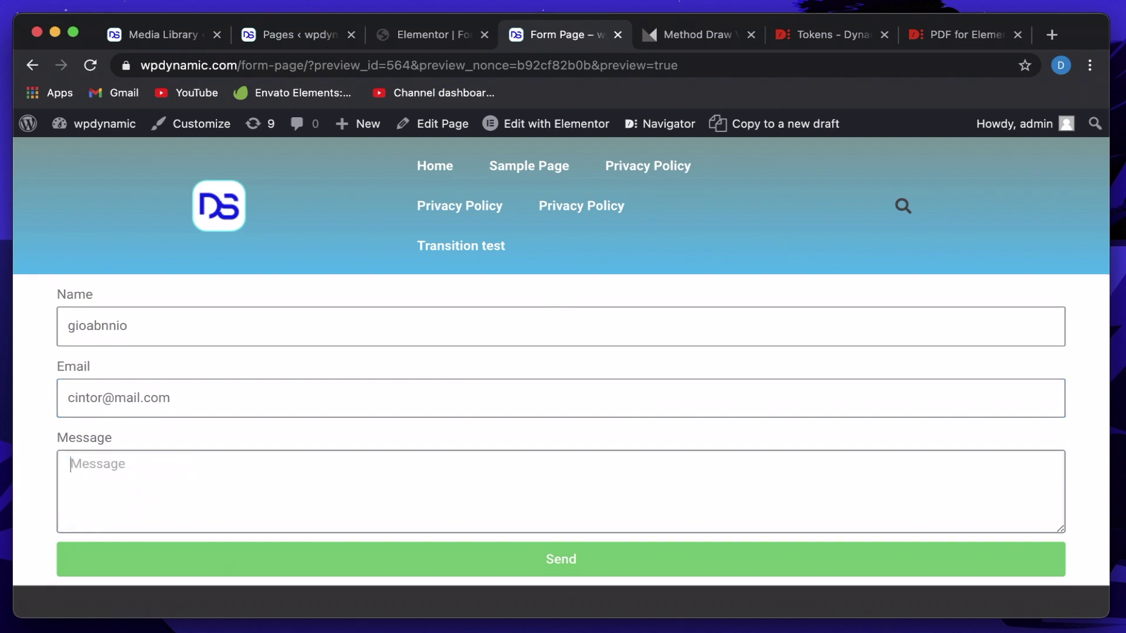
pyautogui.write('My message says hi')
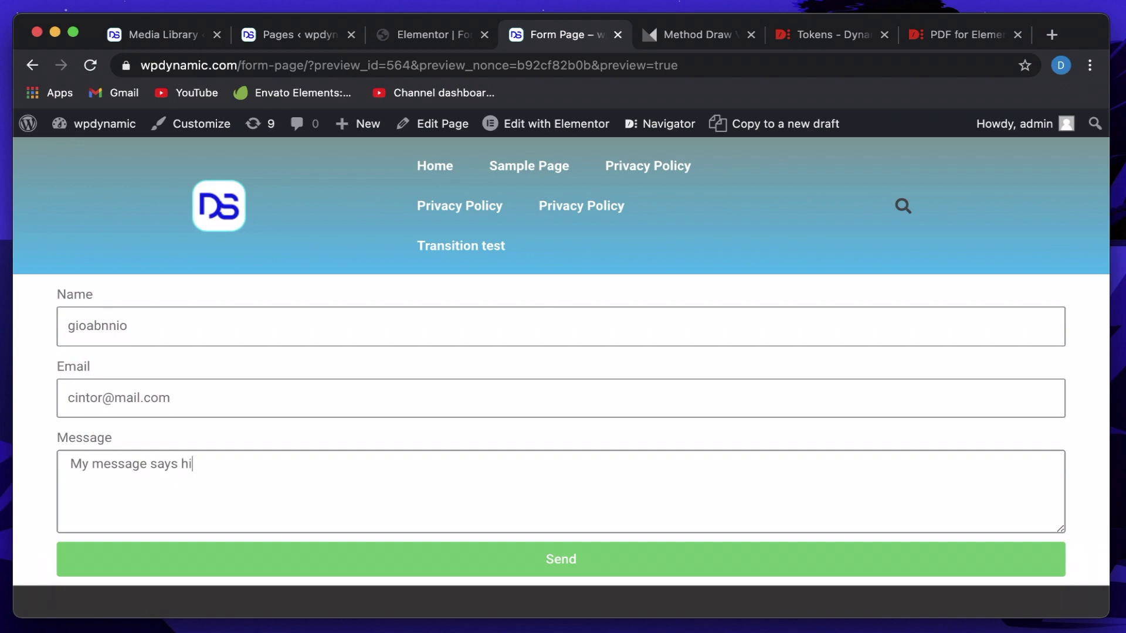
pyautogui.click(212, 557)
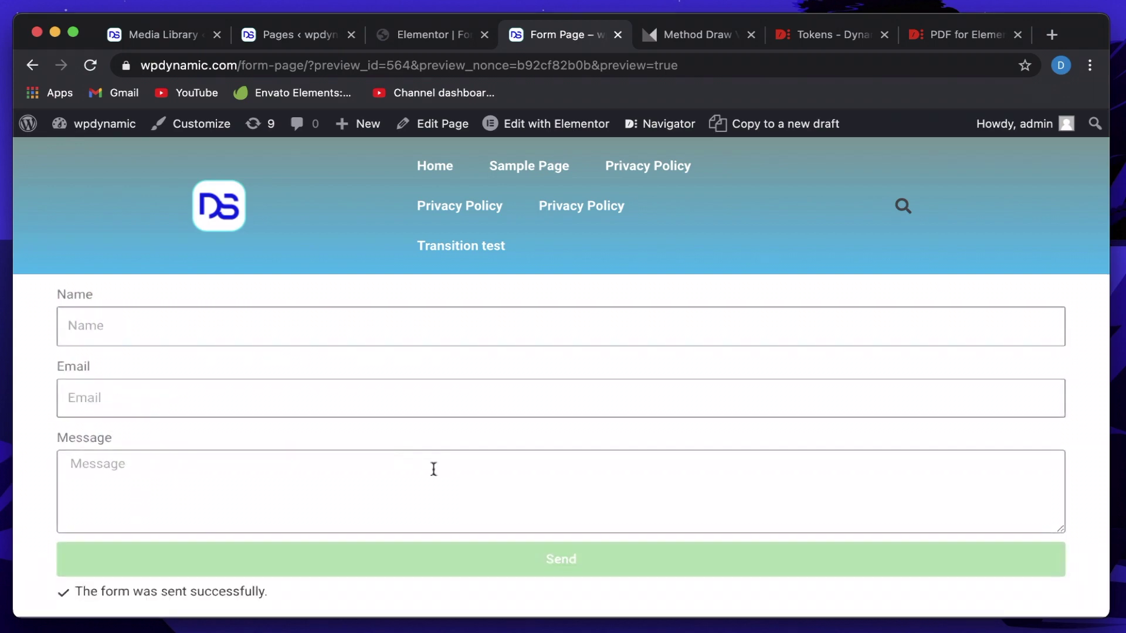
# Open the site's folder on disk and go through app, public and wp-content into uploads.
pyautogui.click(417, 45)
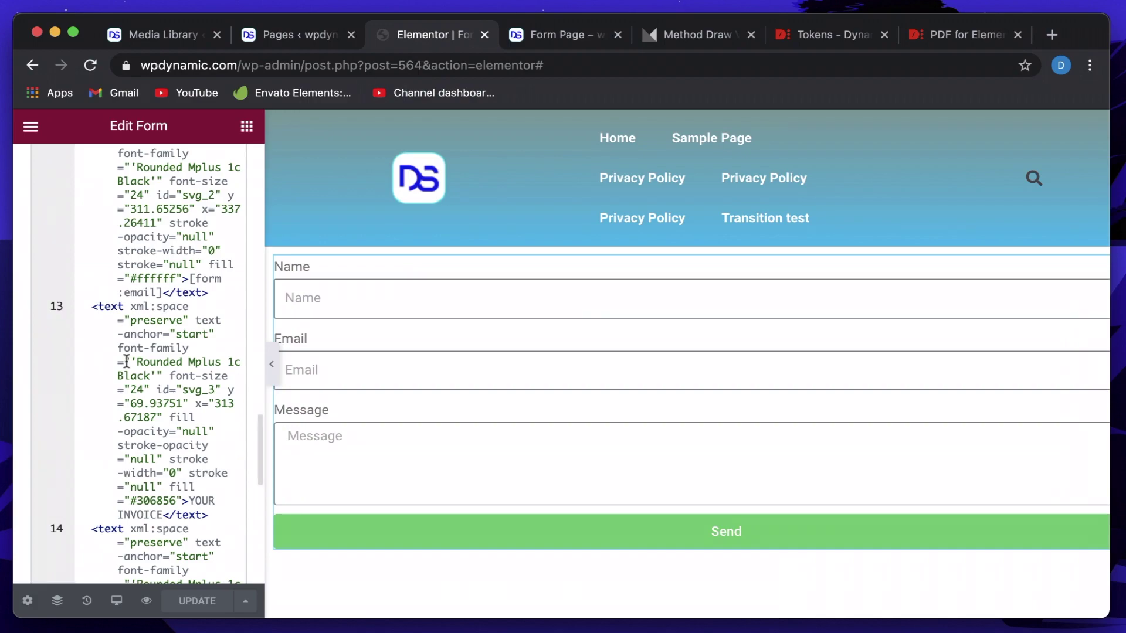
pyautogui.scroll(15, 127, 361)
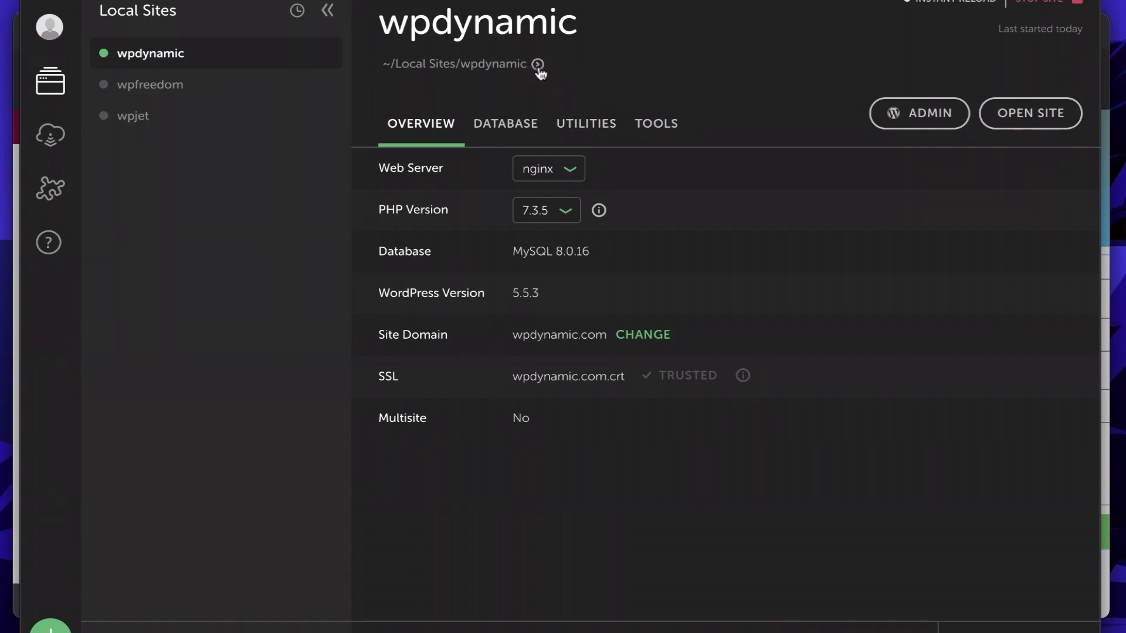
pyautogui.click(537, 64)
pyautogui.doubleClick(371, 258)
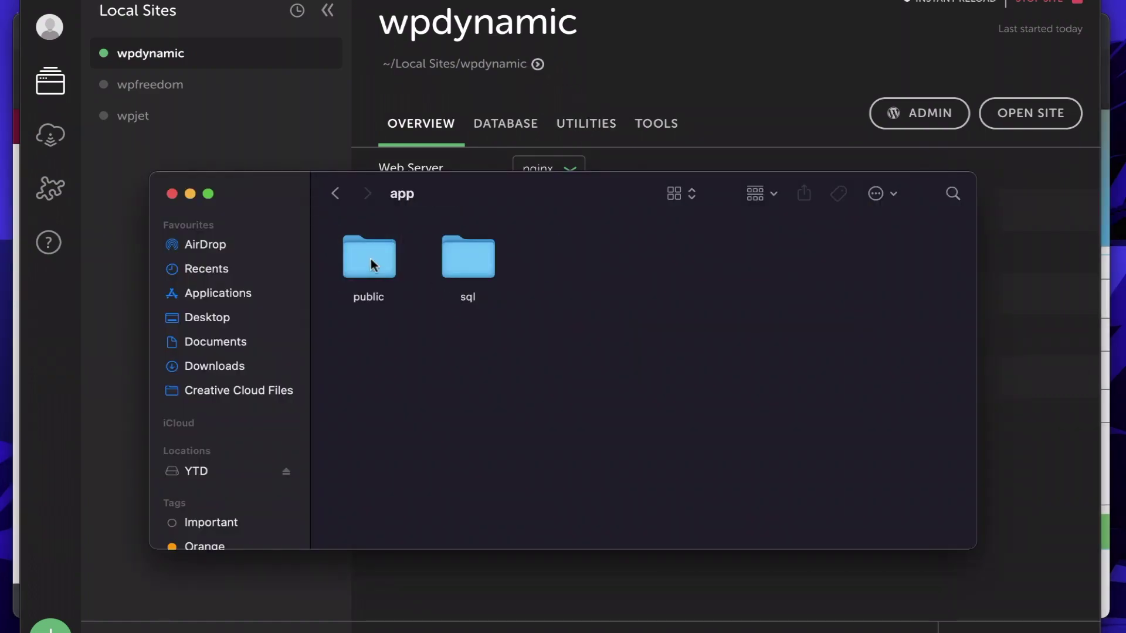
pyautogui.doubleClick(360, 259)
pyautogui.click(674, 352)
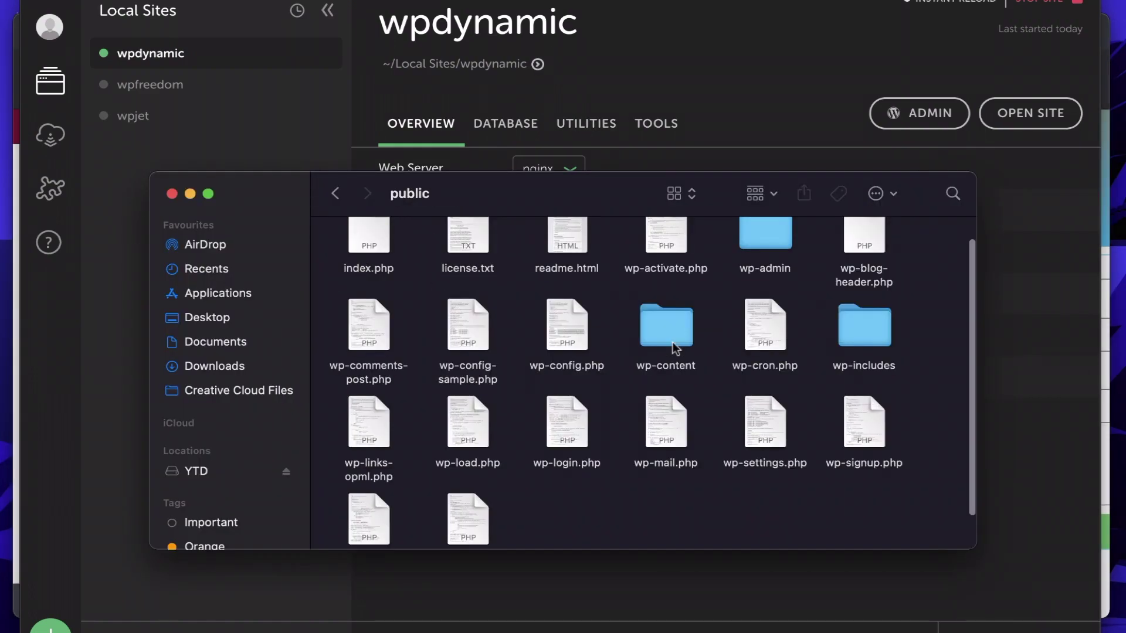
pyautogui.doubleClick(673, 326)
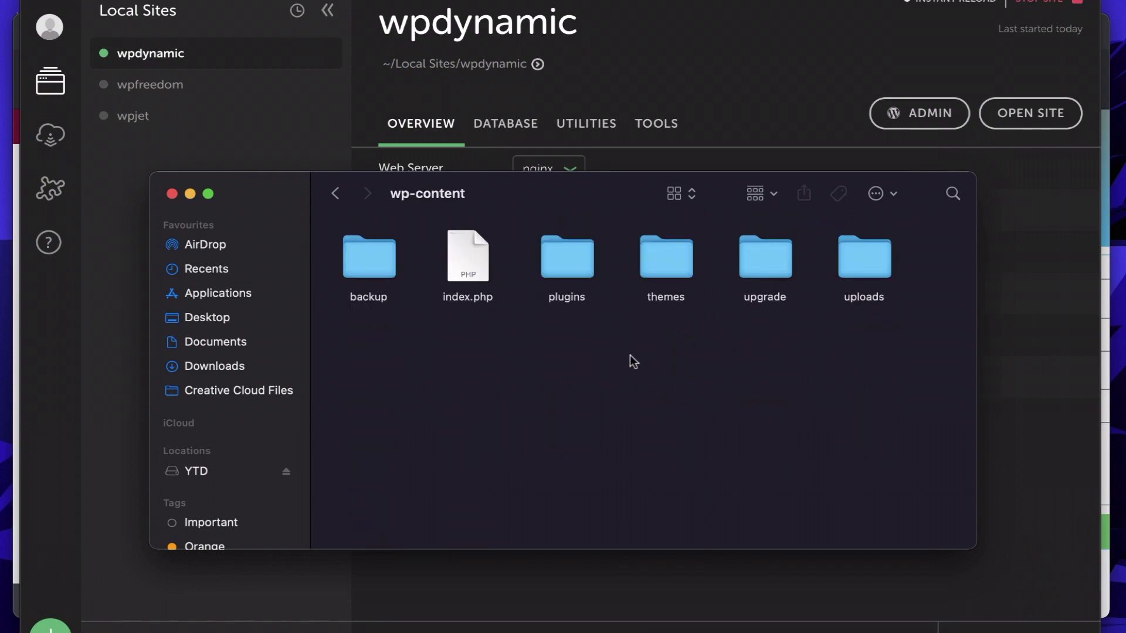
pyautogui.doubleClick(893, 279)
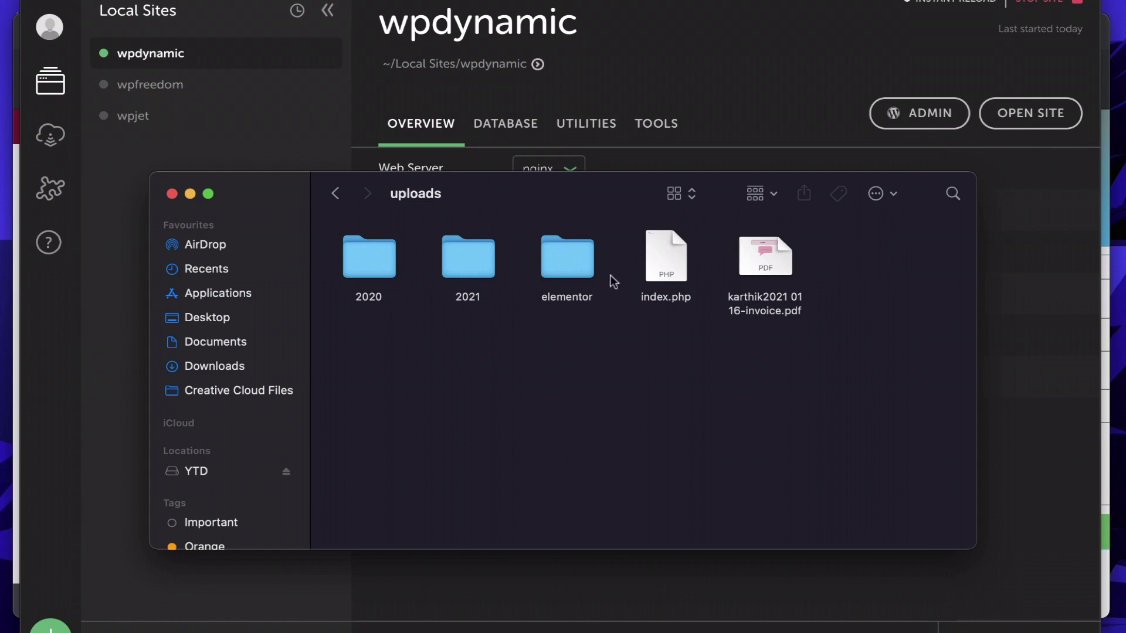
# Open elementor > pdf and Quick Look the newest invoice PDF.
pyautogui.click(584, 273)
pyautogui.doubleClick(585, 273)
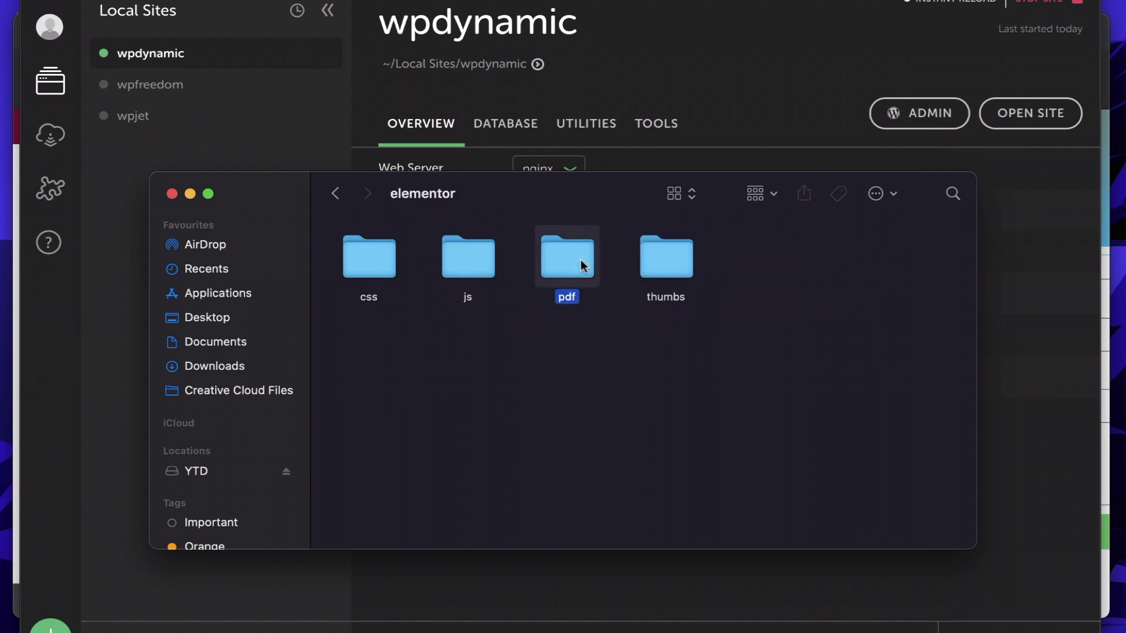
pyautogui.doubleClick(581, 261)
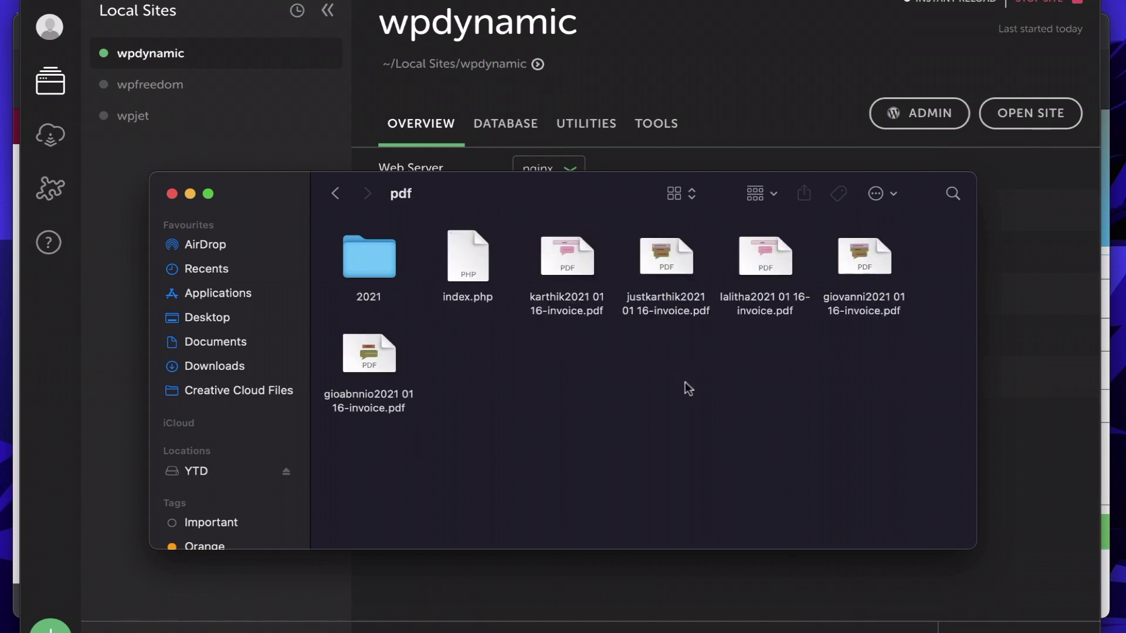
pyautogui.click(374, 360)
pyautogui.press('space')
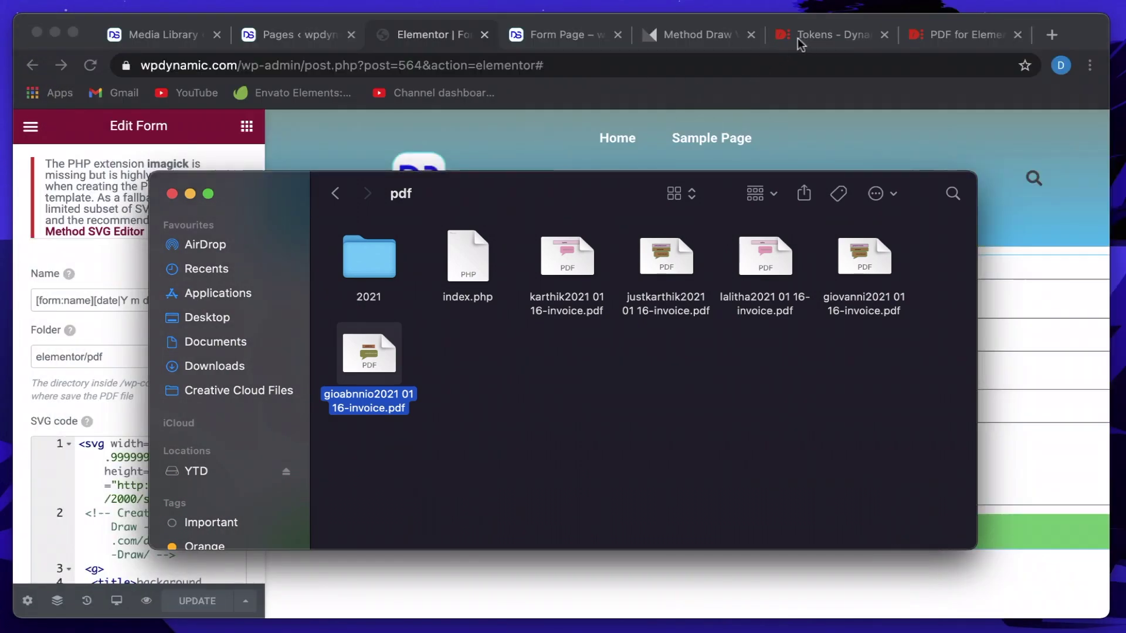
# Select the WHAT YOU FILLED text in Method Draw, checking the preview and Elementor tabs in between.
pyautogui.click(671, 40)
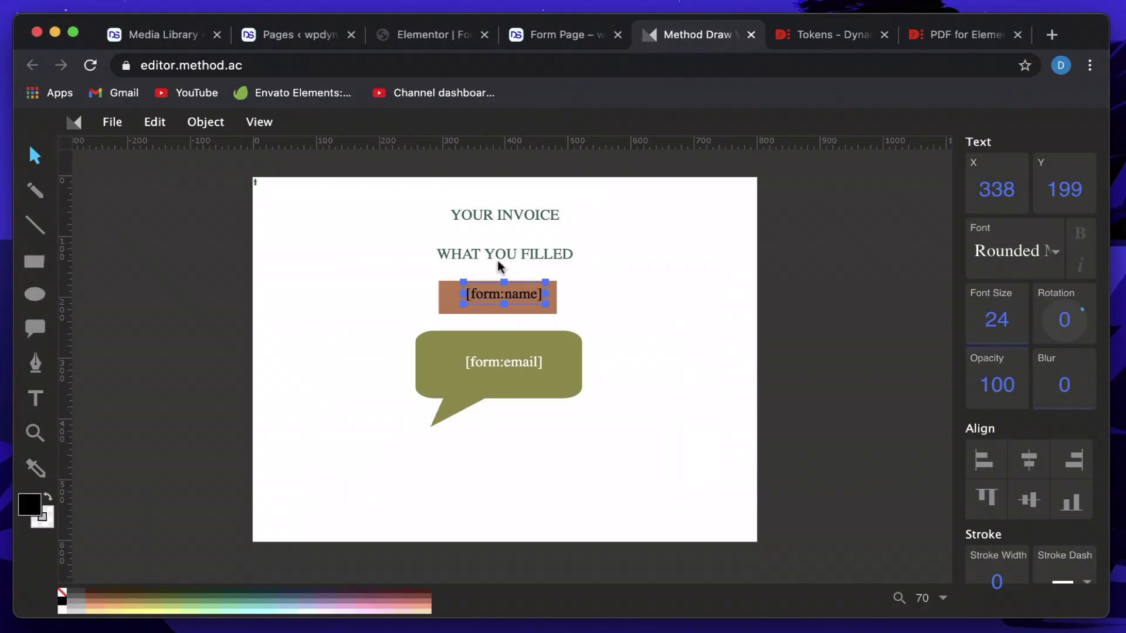
pyautogui.click(604, 289)
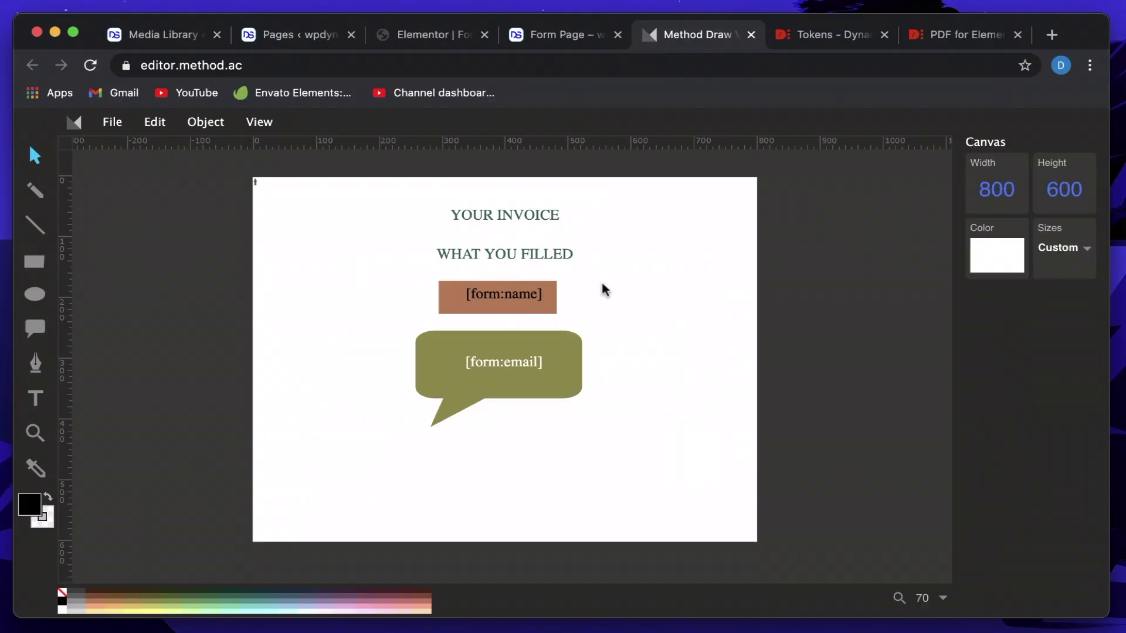
pyautogui.click(525, 252)
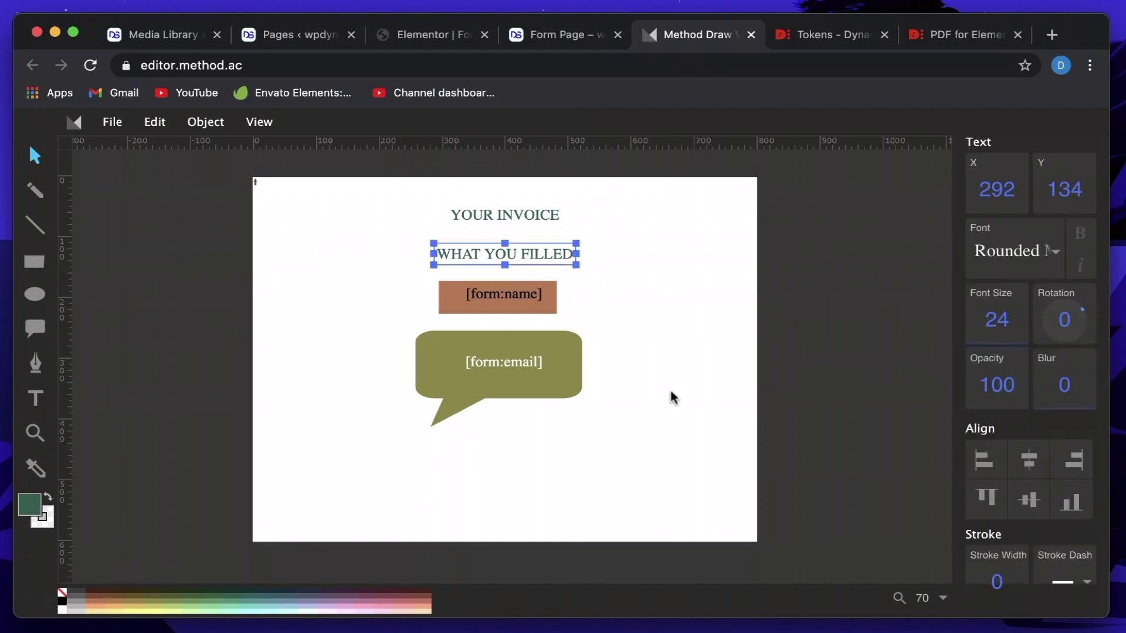
pyautogui.click(564, 41)
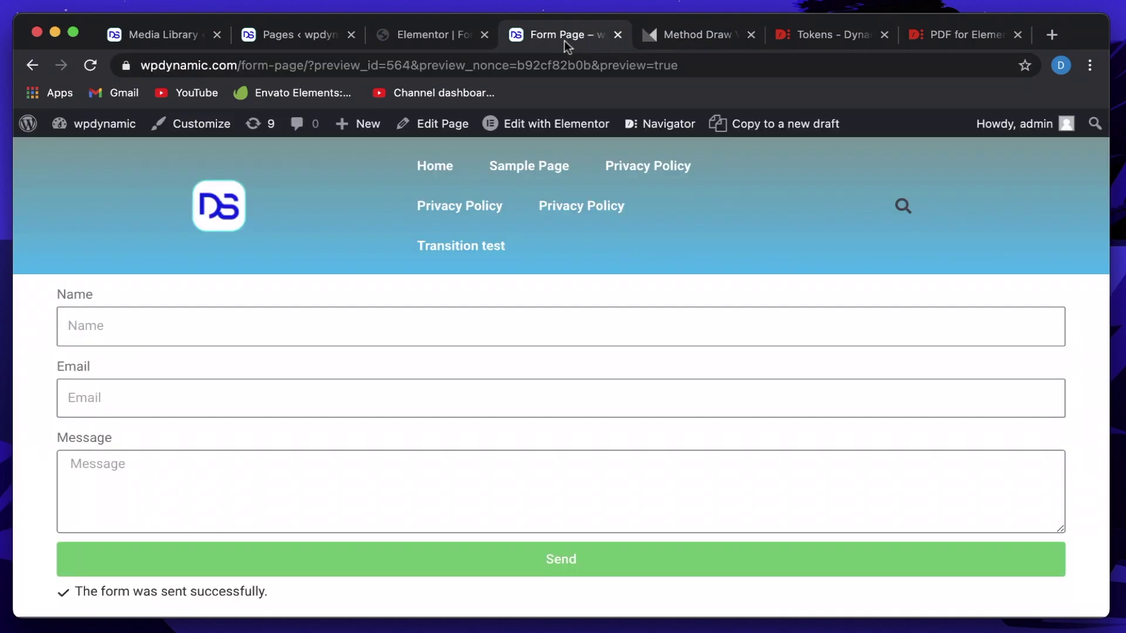
pyautogui.click(460, 43)
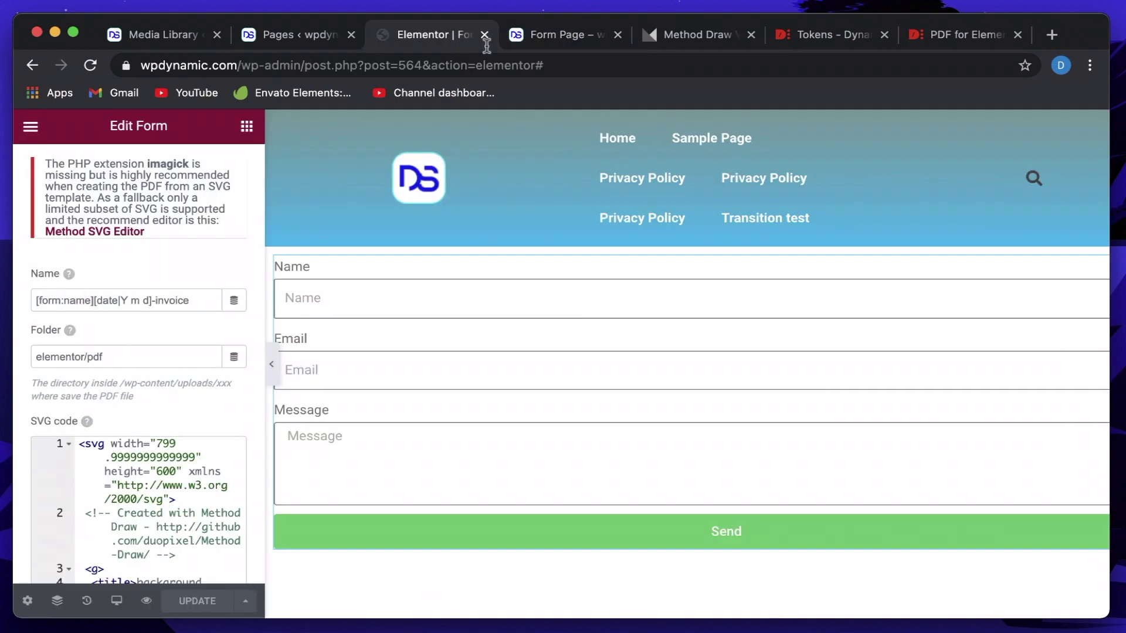
pyautogui.click(558, 46)
pyautogui.click(707, 42)
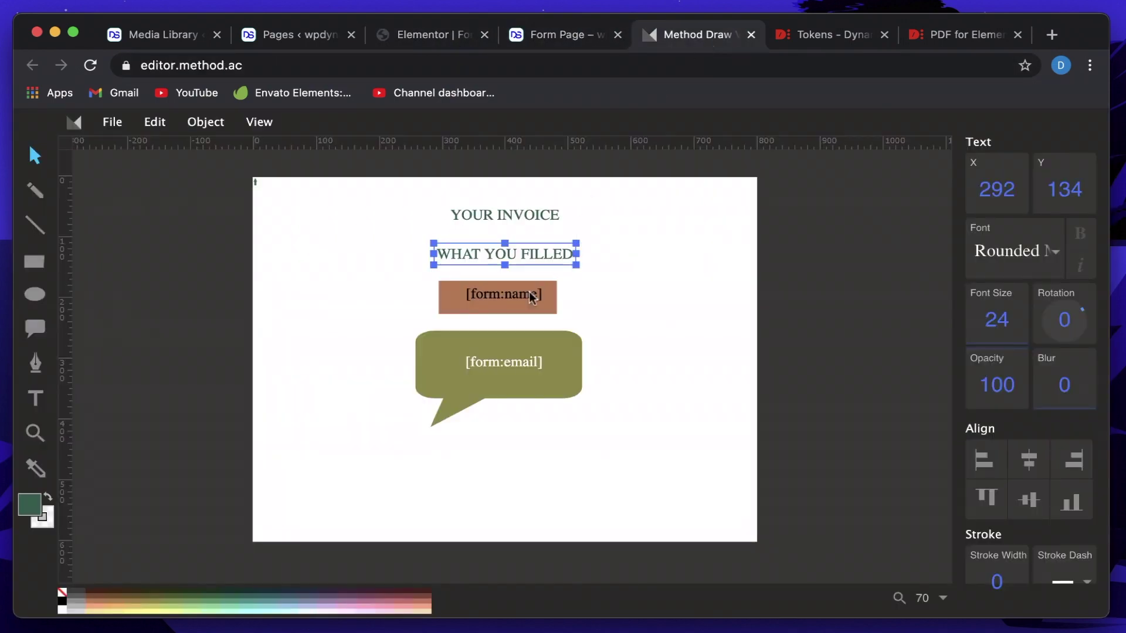
# Delete the WHAT YOU FILLED line and move YOUR INVOICE down into its place.
pyautogui.click(504, 218)
pyautogui.click(505, 257)
pyautogui.press('Delete')
pyautogui.moveTo(537, 220); pyautogui.dragTo(530, 255)
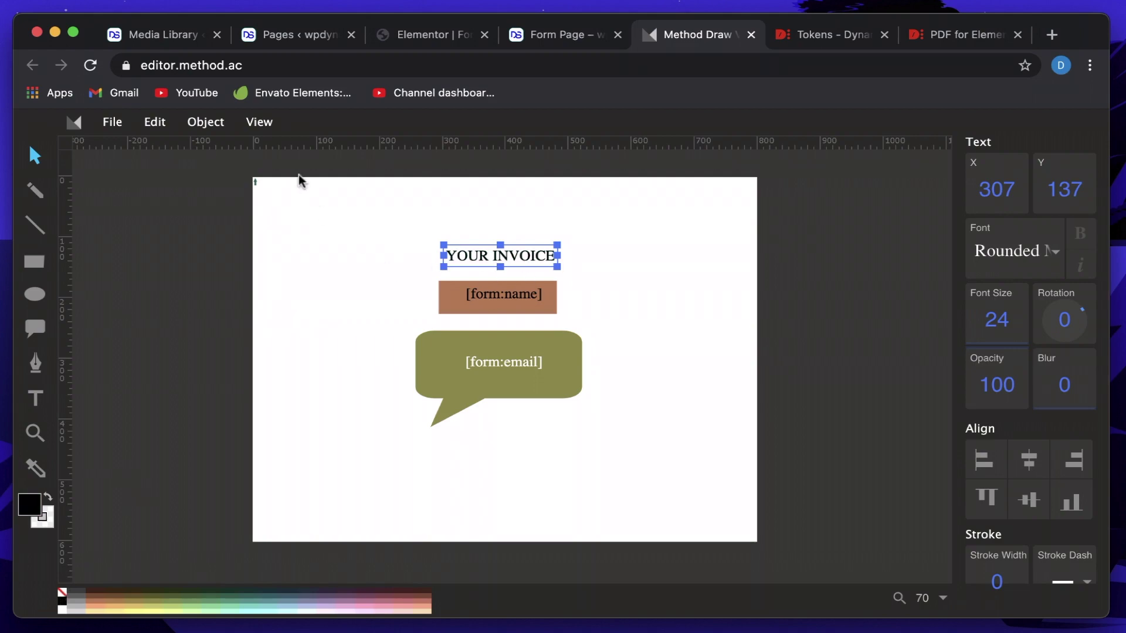
# Display the drawing's SVG source code and focus the source text.
pyautogui.click(259, 121)
pyautogui.click(314, 242)
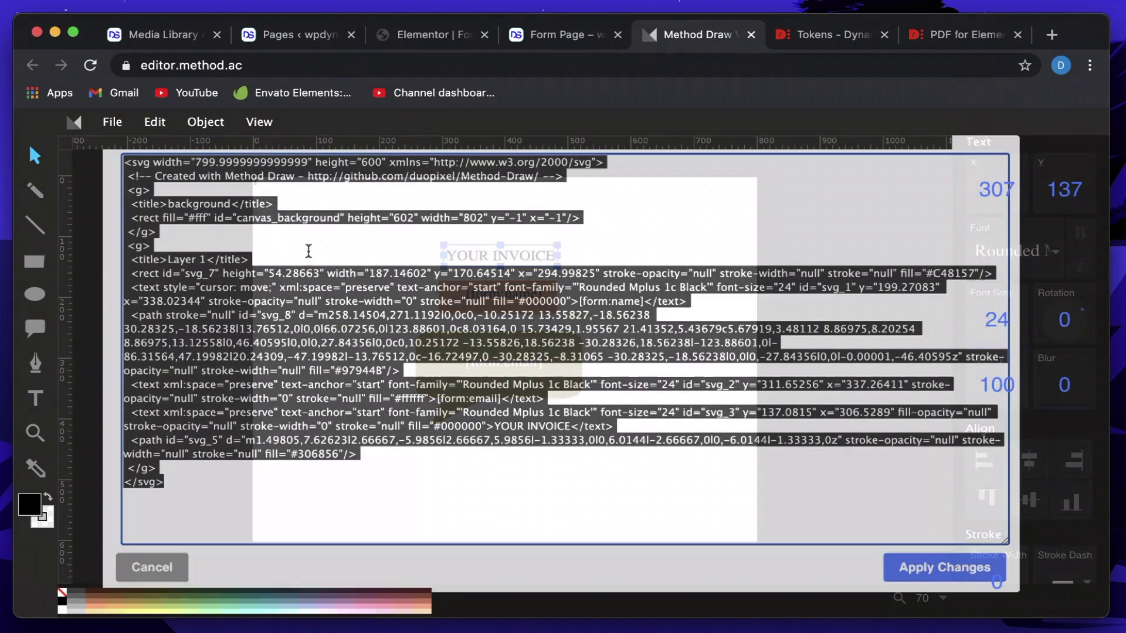
pyautogui.click(415, 439)
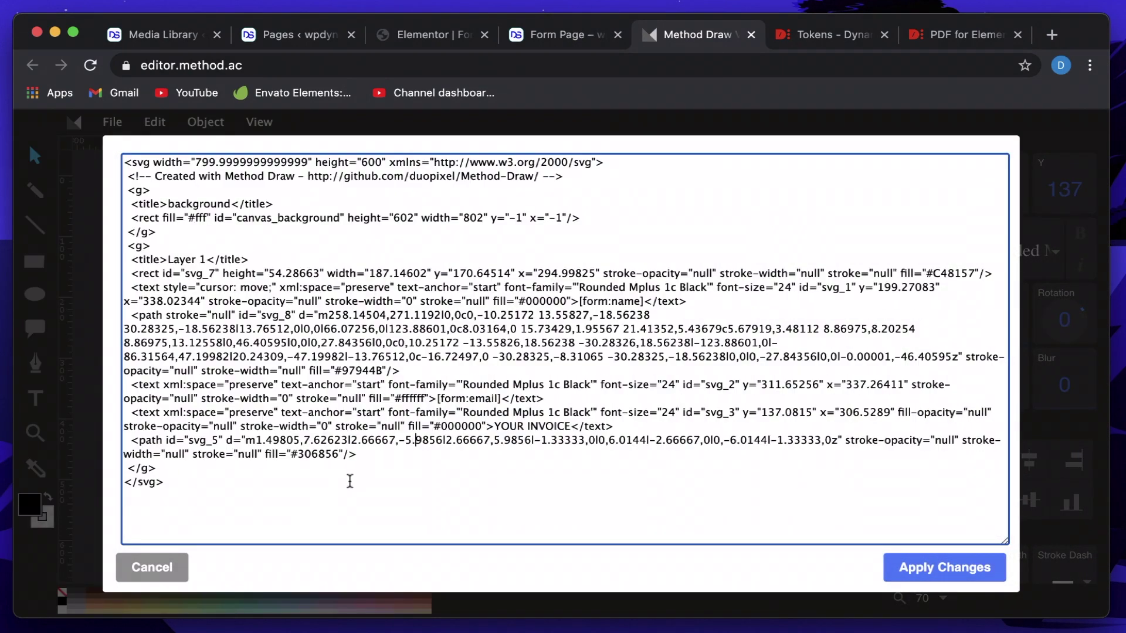
# Select all the revised SVG source, paste it over Elementor's old PDF SVG code, and UPDATE.
pyautogui.press('super+a')
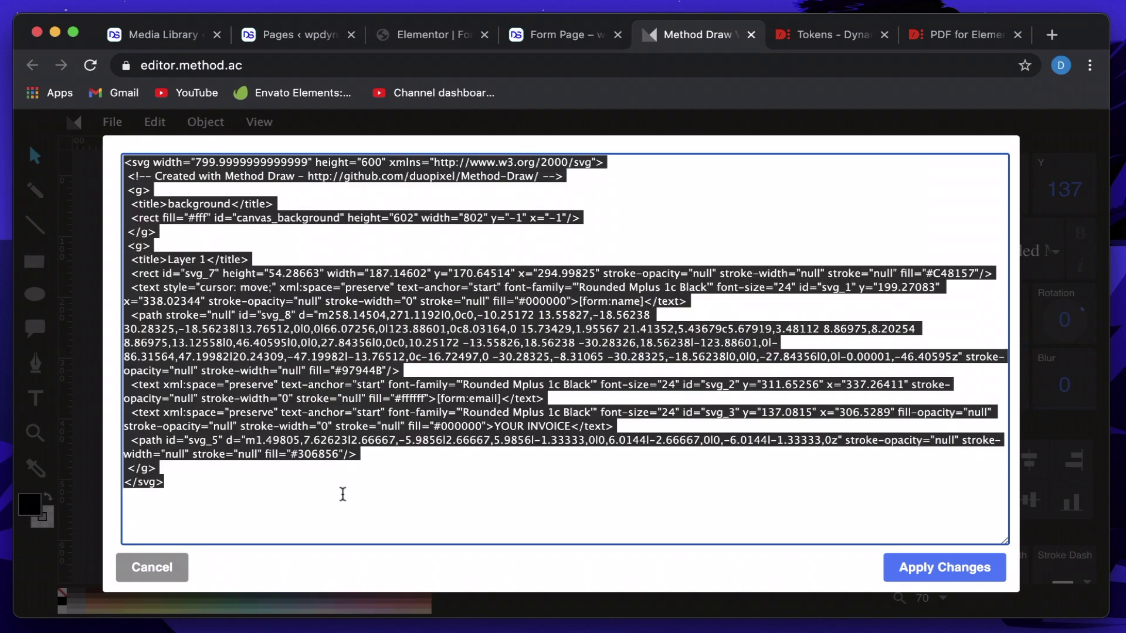
pyautogui.click(415, 39)
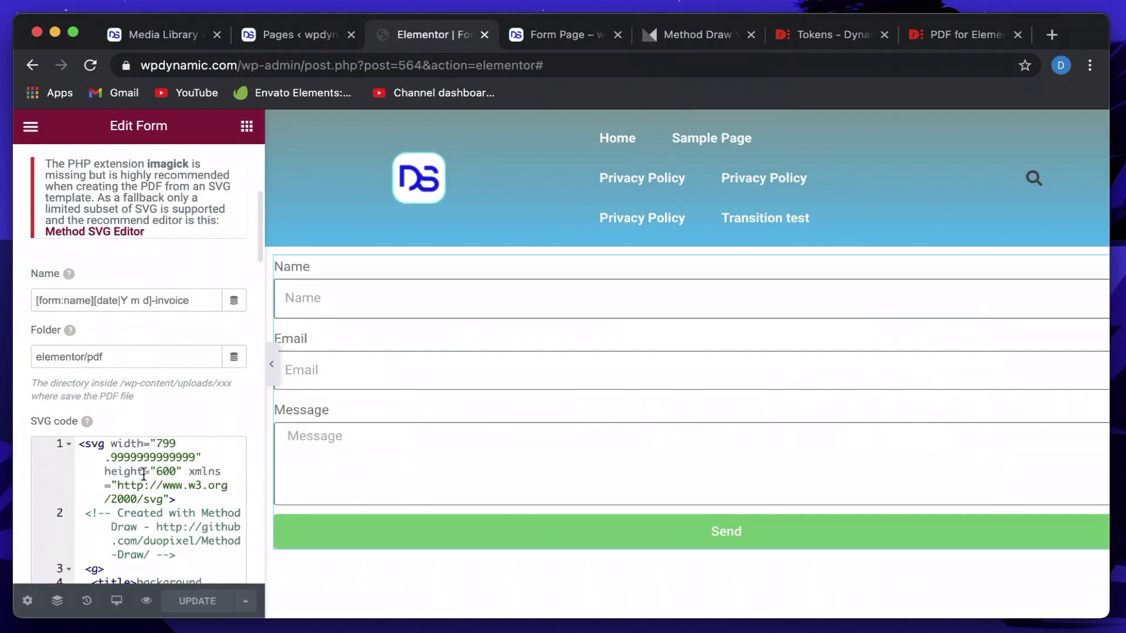
pyautogui.click(144, 491)
pyautogui.scroll(-3, 143, 491)
pyautogui.click(143, 437)
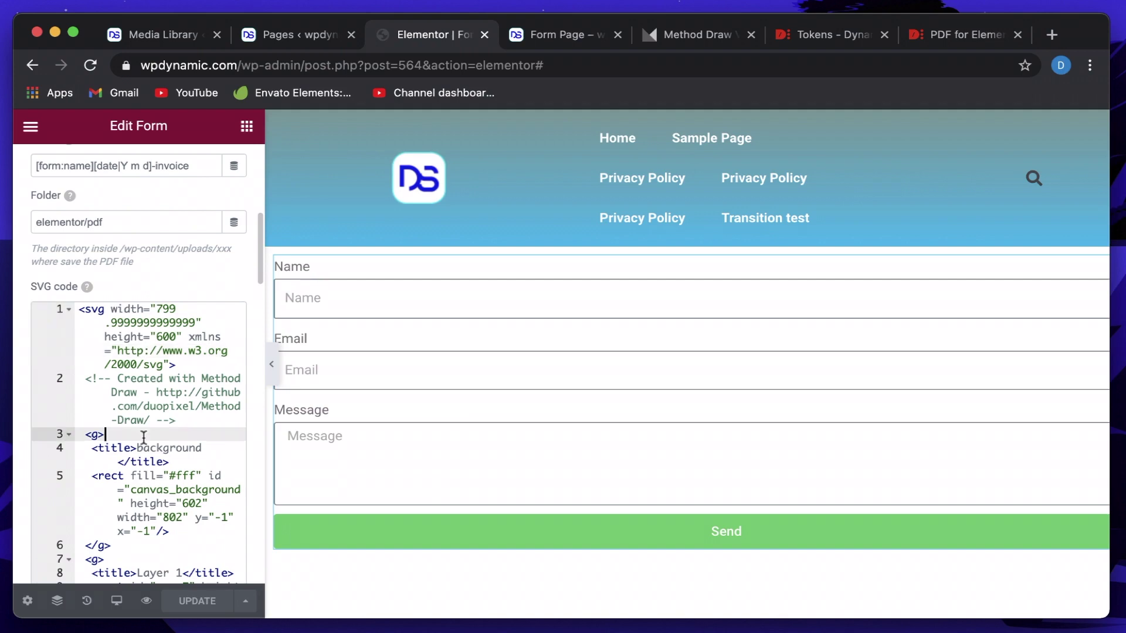
pyautogui.press('super+a')
pyautogui.press('super+v')
pyautogui.scroll(-6, 144, 437)
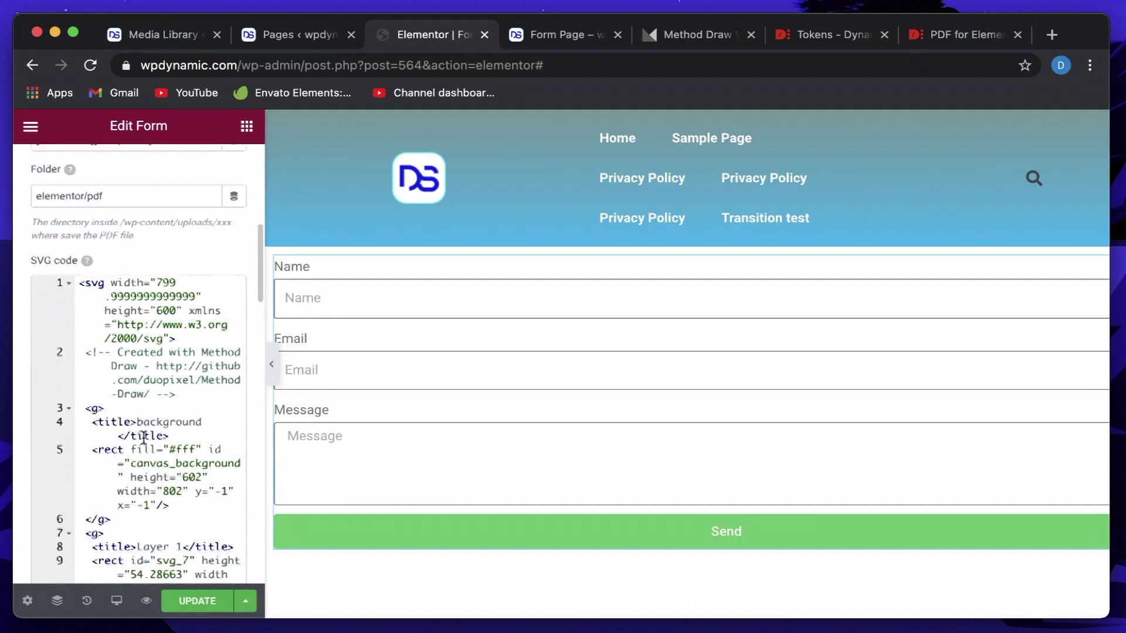
pyautogui.click(197, 601)
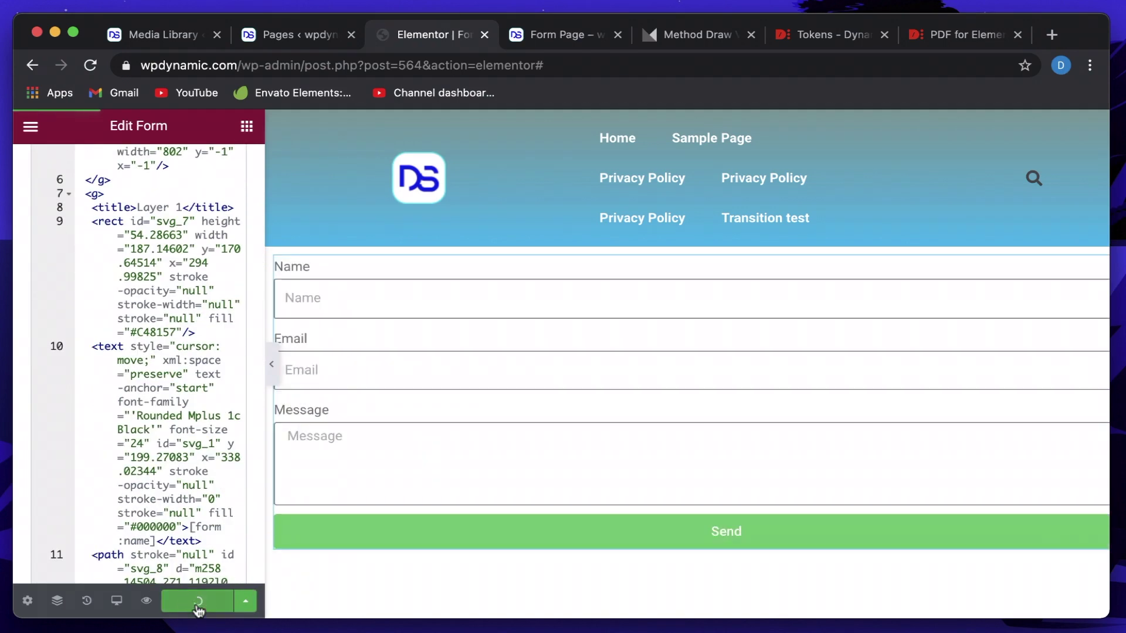
# Send the Form Page with a test name, suggested email and message 'df v', then close Finder.
pyautogui.click(557, 41)
pyautogui.click(167, 334)
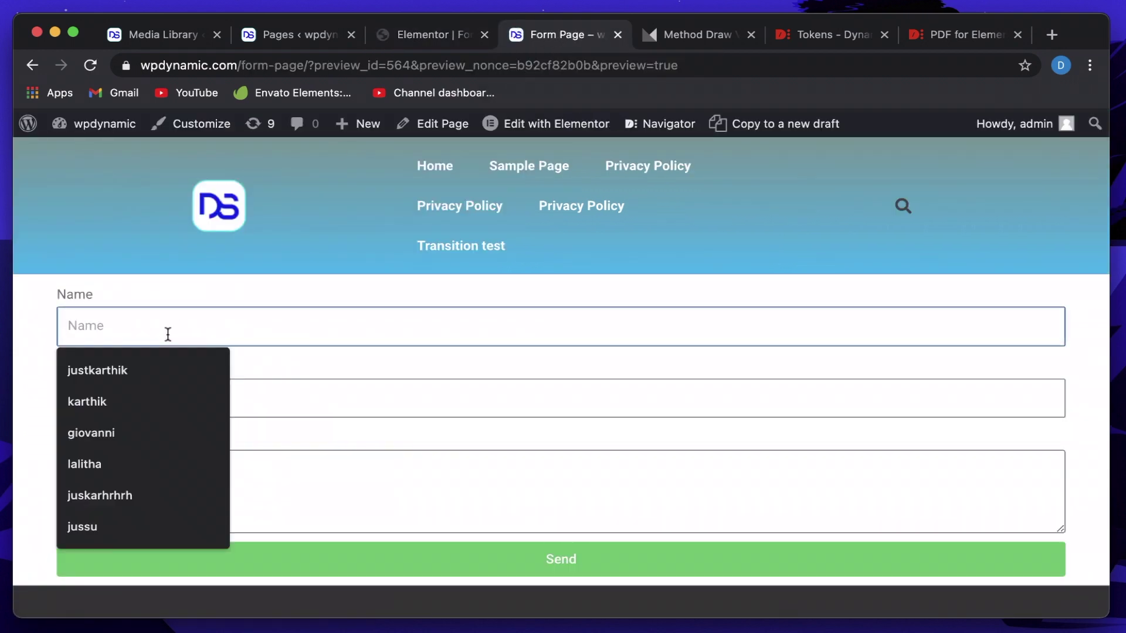
pyautogui.write('kakak')
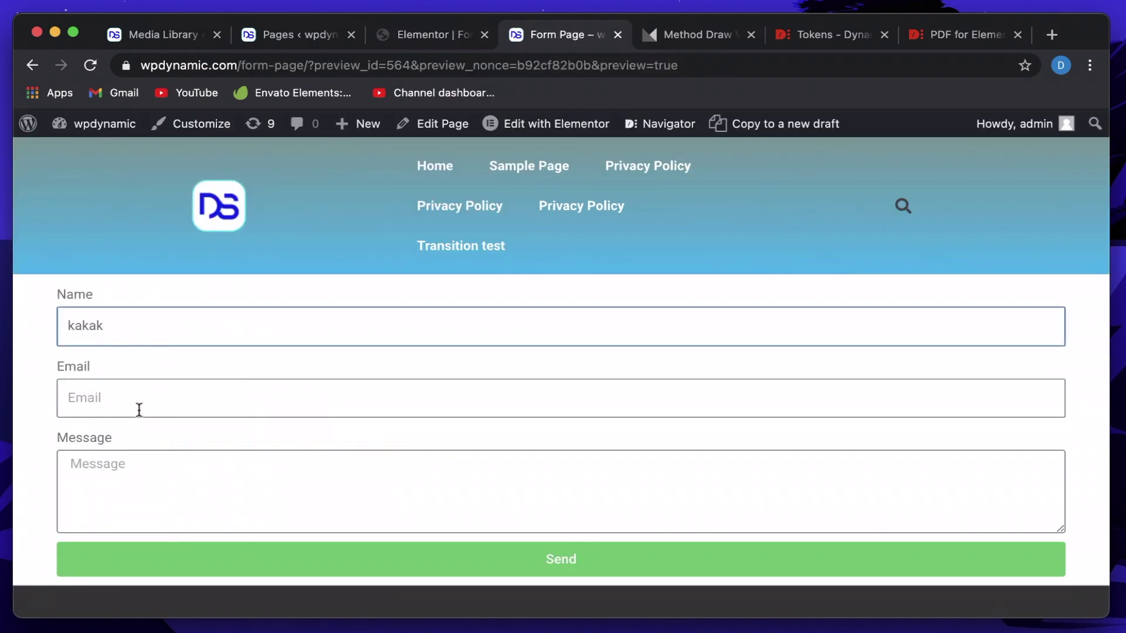
pyautogui.click(138, 407)
pyautogui.write('me@mail.com')
pyautogui.click(167, 455)
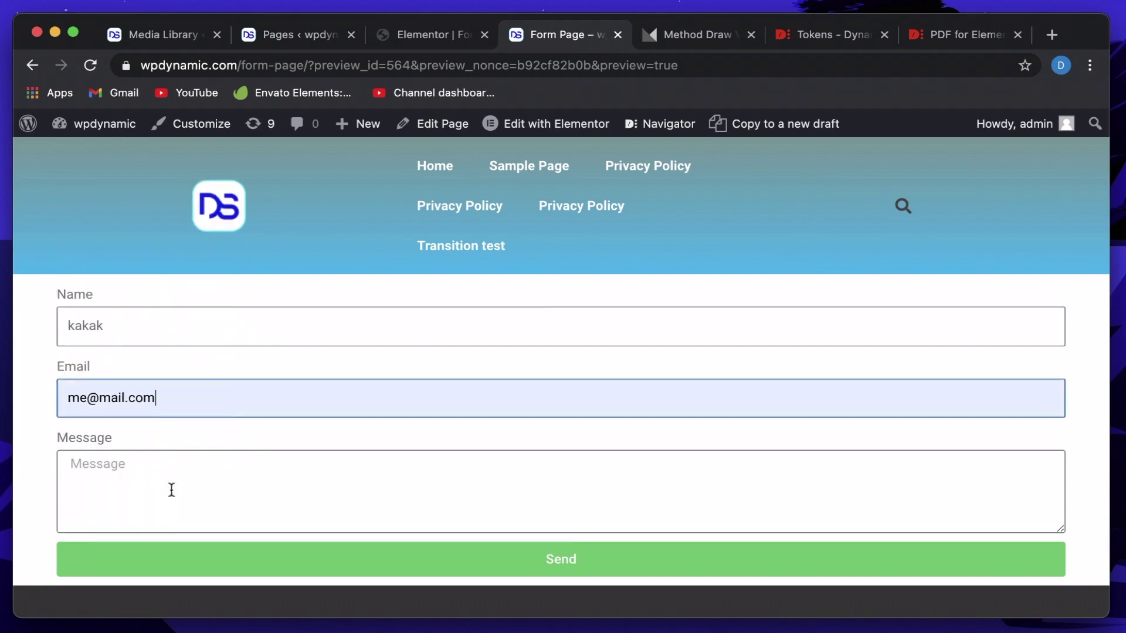
pyautogui.click(171, 490)
pyautogui.write('df vdfn v ,jndfjvn')
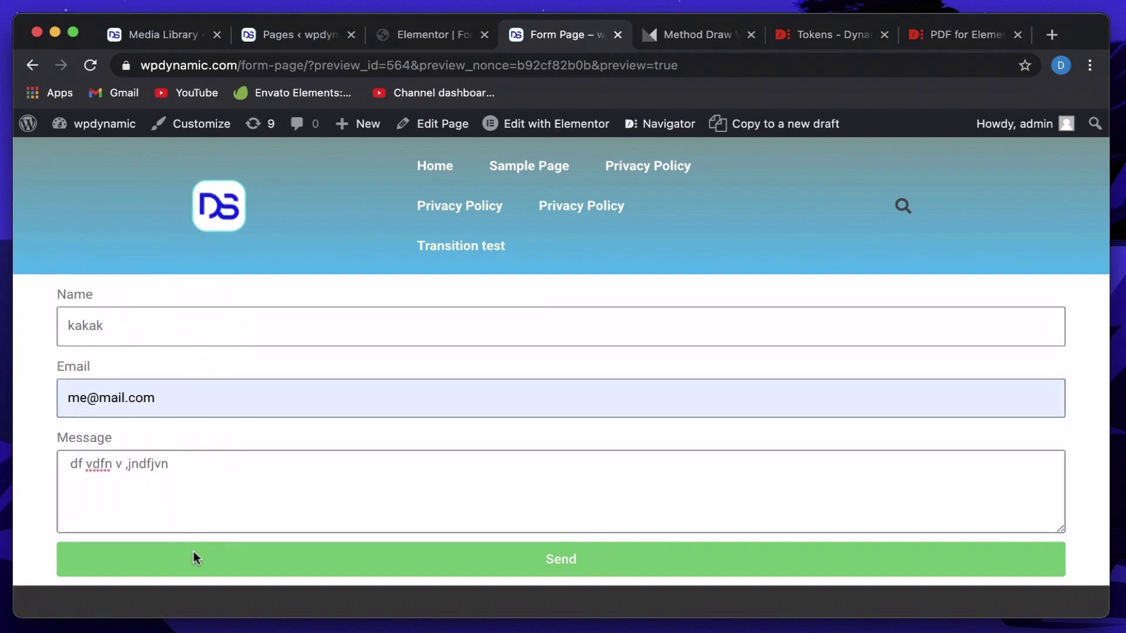
pyautogui.click(192, 556)
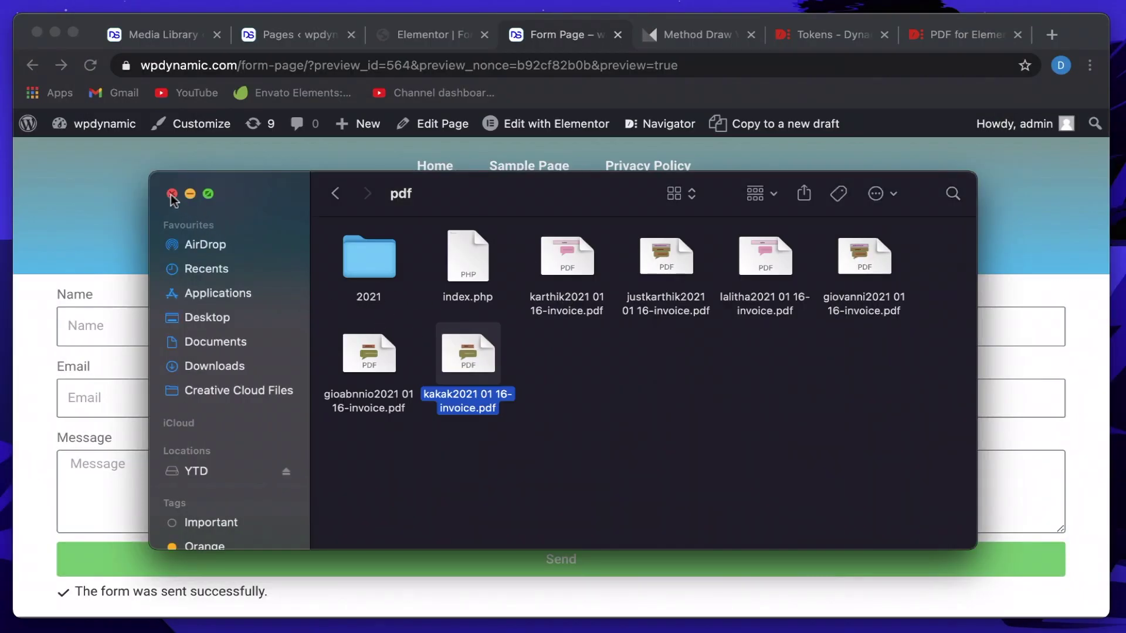
pyautogui.click(171, 194)
# Replace the YOUR INVOICE title with a new text reading 'Invoice' near the page top.
pyautogui.click(689, 36)
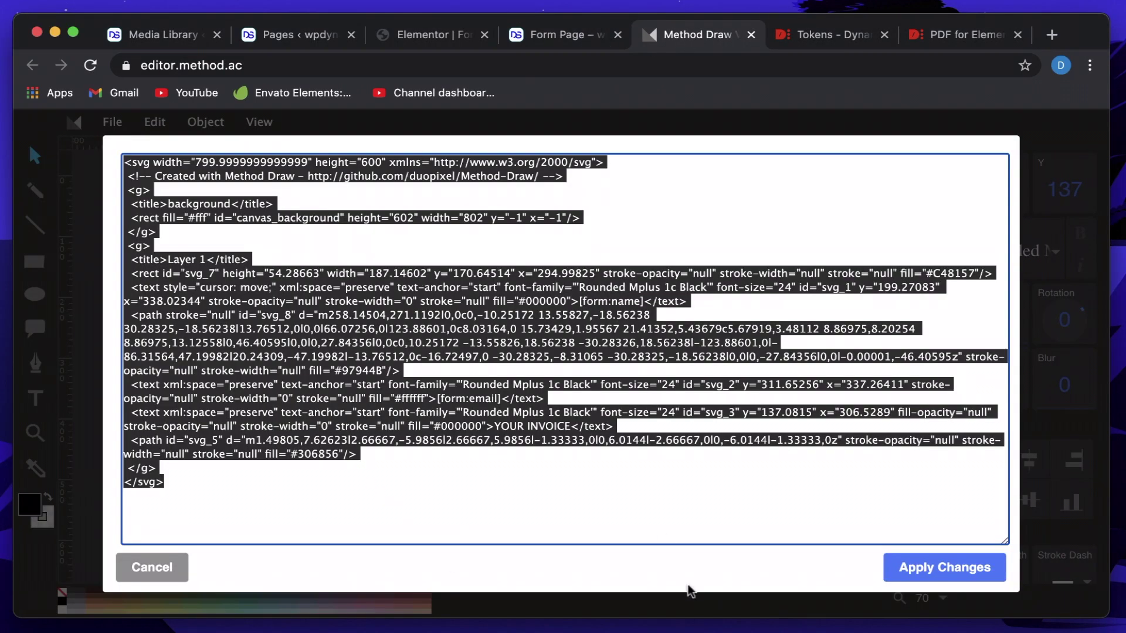
pyautogui.click(176, 573)
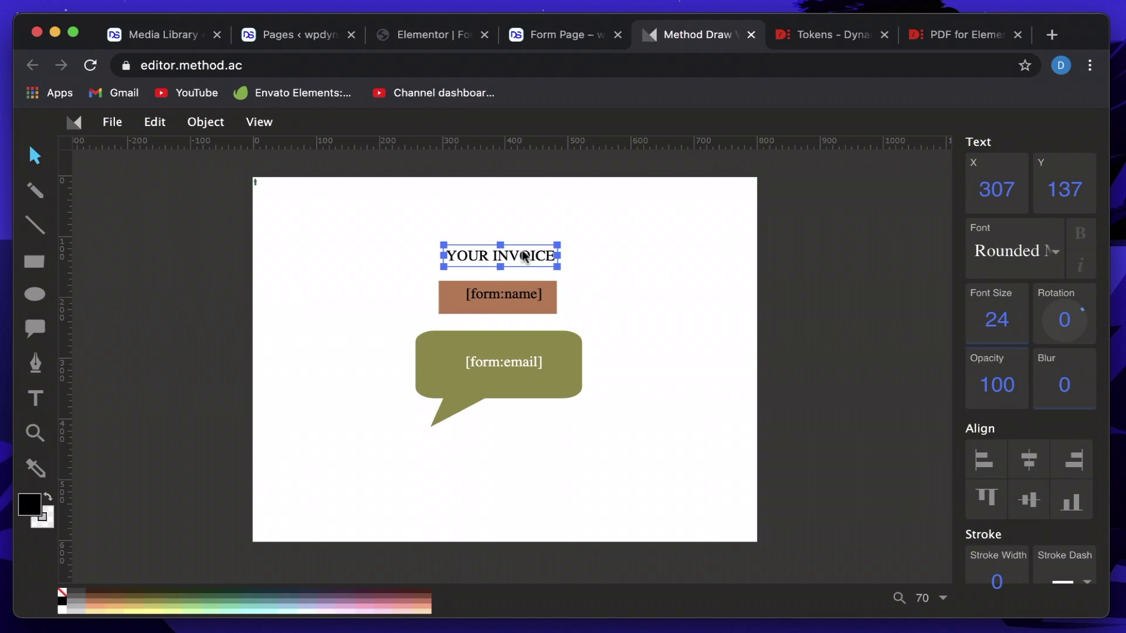
pyautogui.press('Delete')
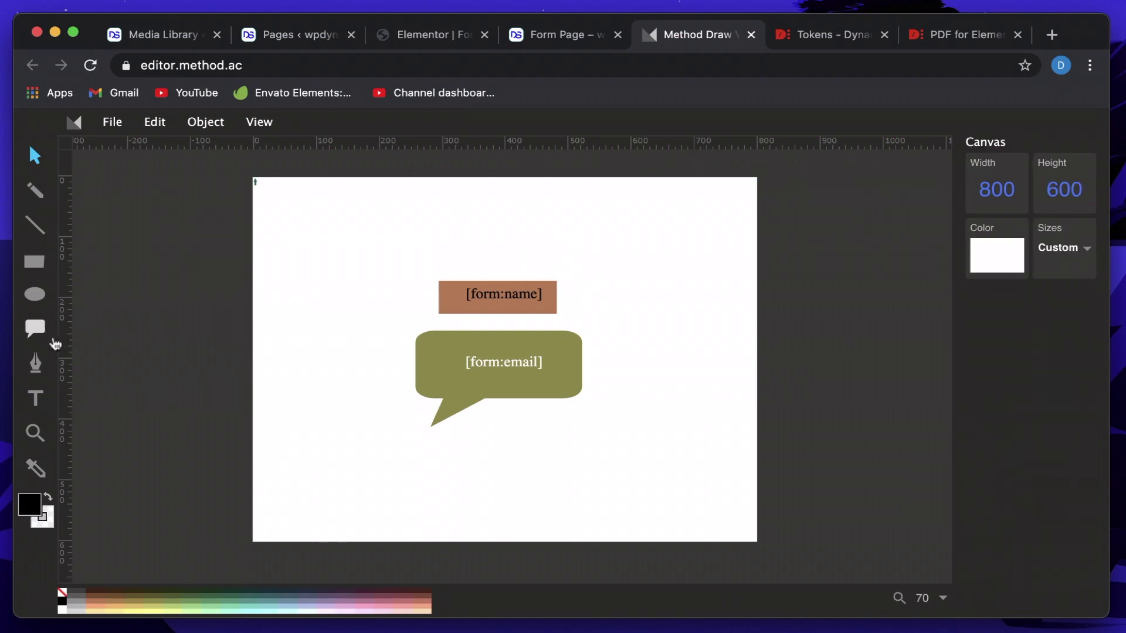
pyautogui.click(36, 399)
pyautogui.click(466, 238)
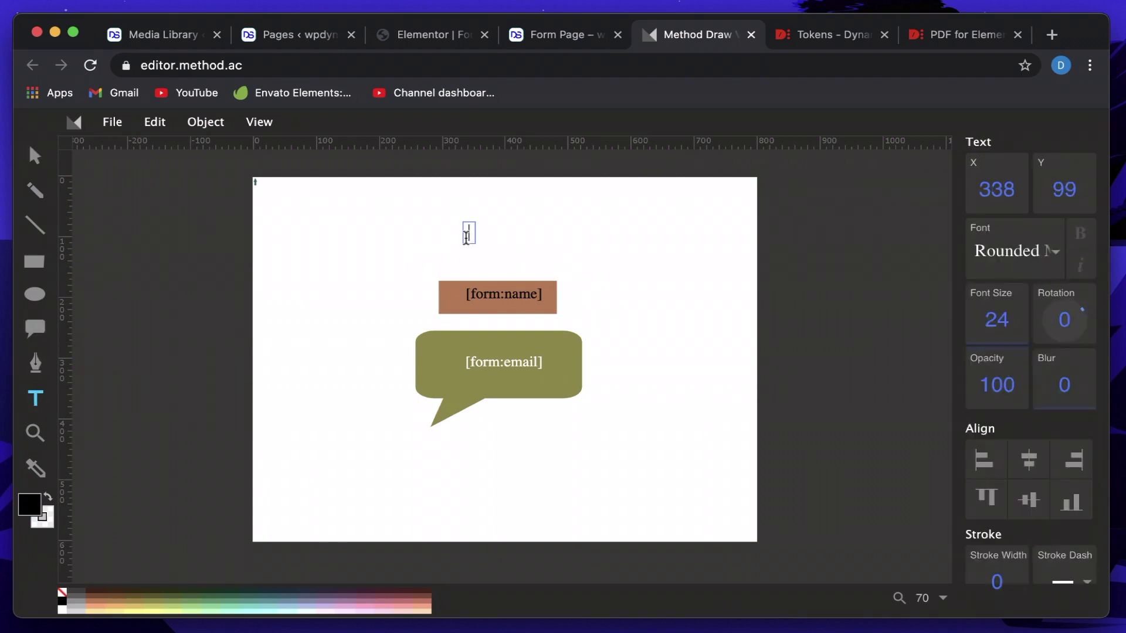
pyautogui.write('My name')
pyautogui.press('BackSpace')
pyautogui.press('BackSpace')
pyautogui.press('BackSpace')
pyautogui.press('BackSpace')
pyautogui.press('BackSpace')
pyautogui.press('BackSpace')
pyautogui.write('Invoice')
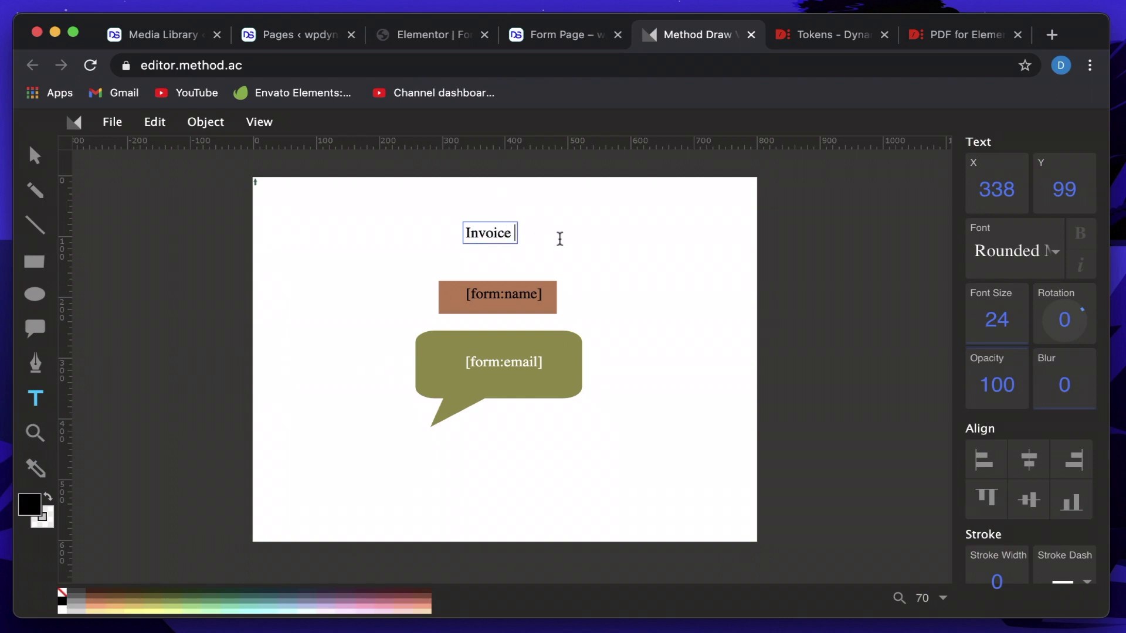
pyautogui.click(556, 238)
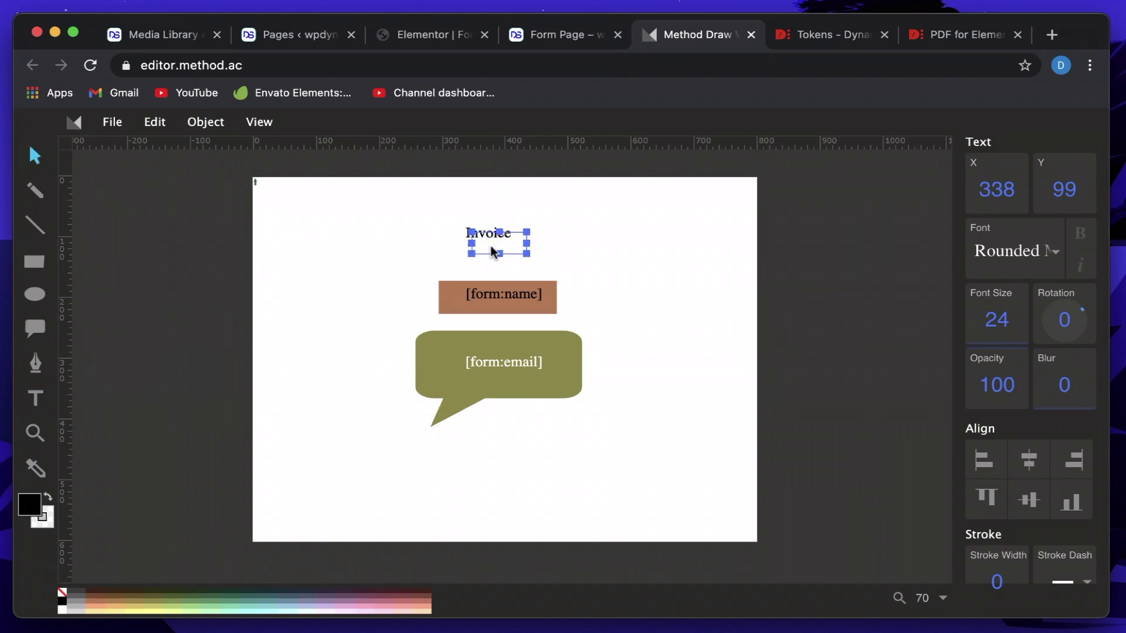
# Set the Invoice text font to Nunito ExtraBold and nudge it into position.
pyautogui.click(1034, 258)
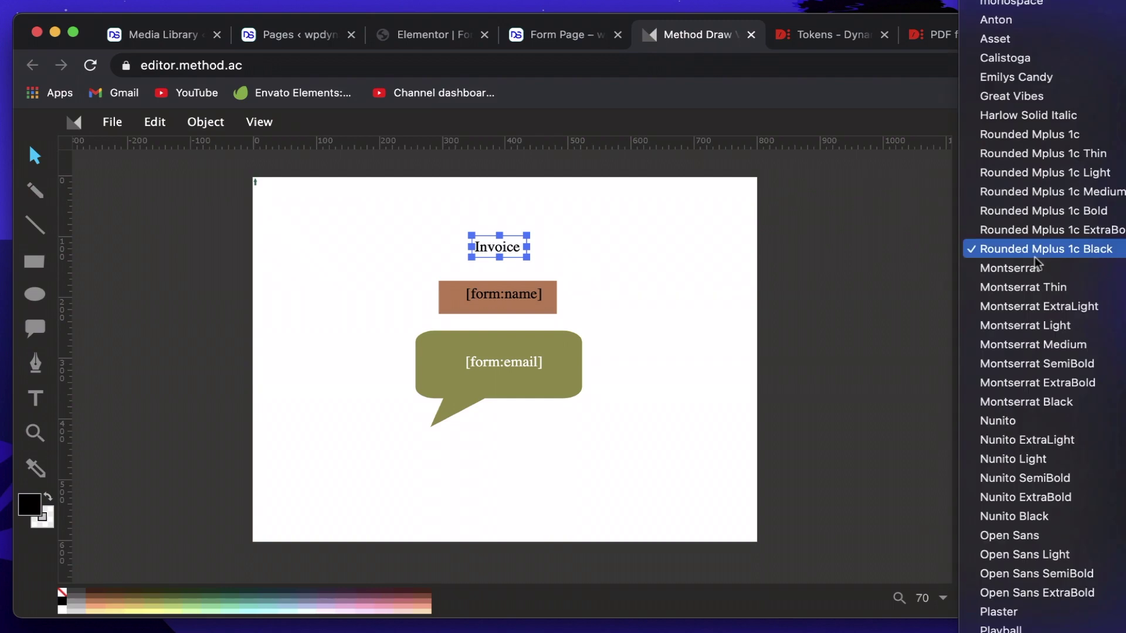
pyautogui.click(1026, 497)
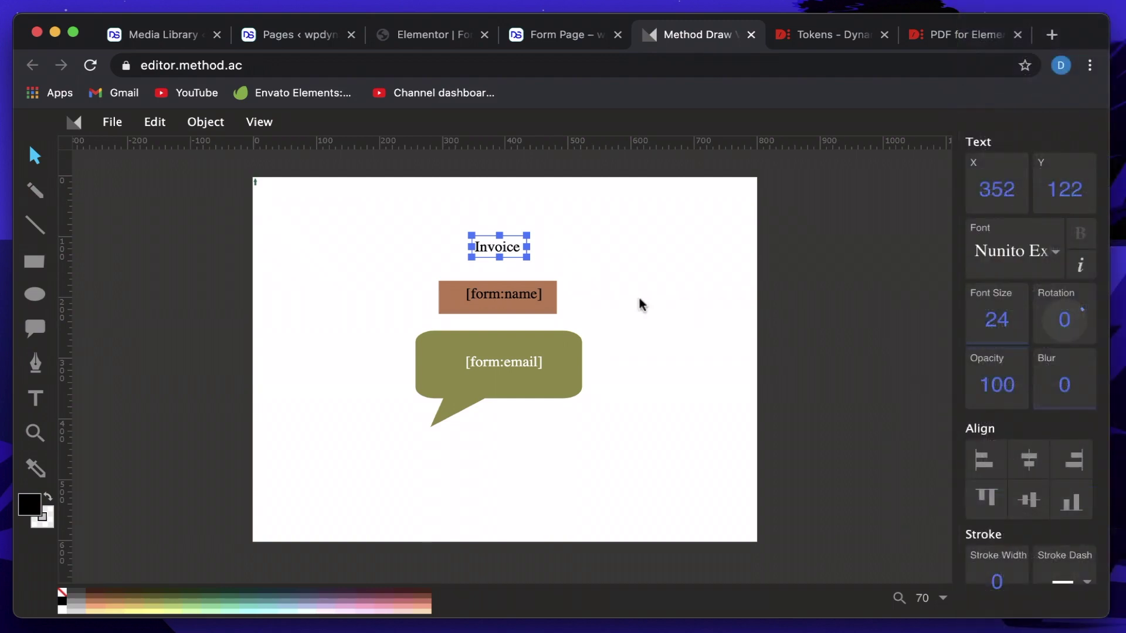
pyautogui.click(619, 298)
pyautogui.click(498, 252)
pyautogui.moveTo(532, 258)
pyautogui.mouseDown()
pyautogui.moveTo(615, 288)
pyautogui.moveTo(534, 234)
pyautogui.moveTo(515, 238)
pyautogui.mouseUp()
pyautogui.click(505, 253)
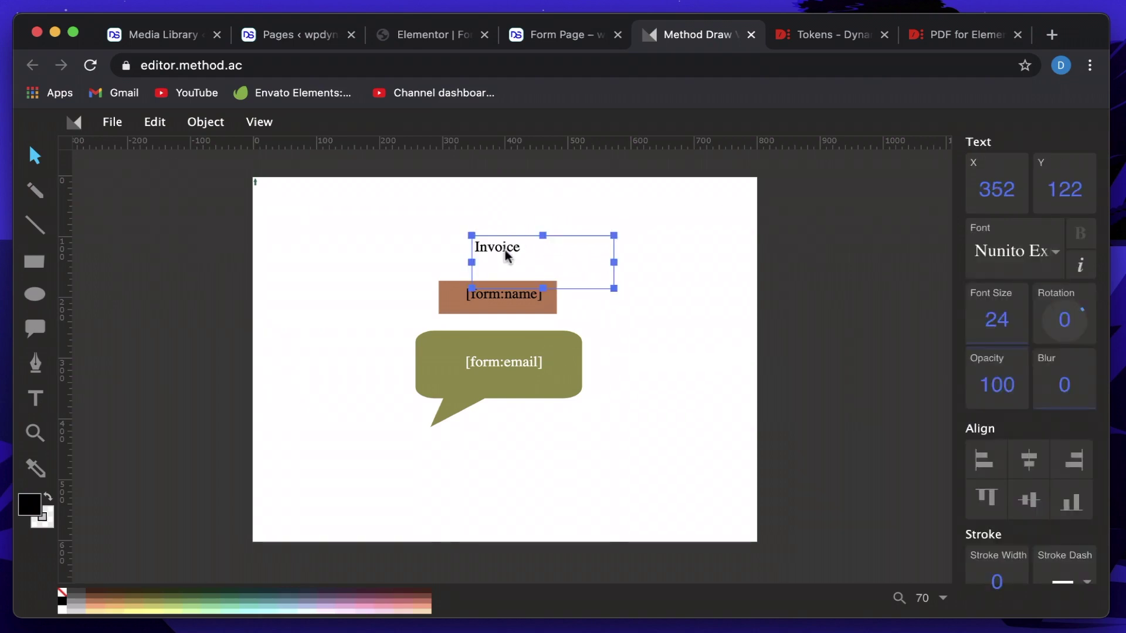
pyautogui.click(505, 250)
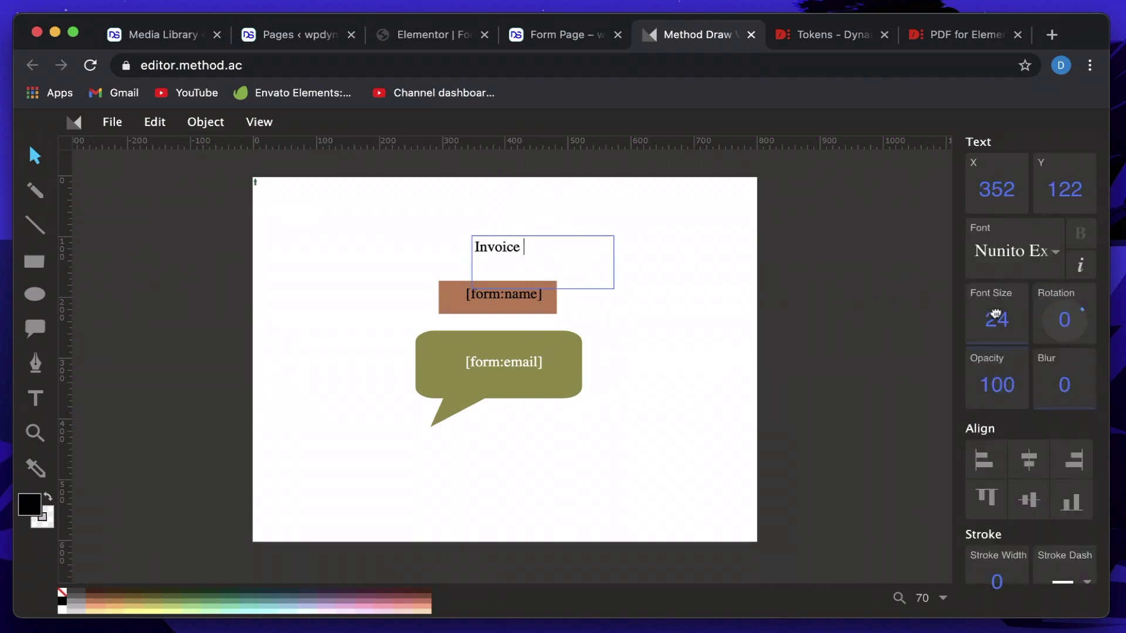
# Raise the Invoice title's font size to 52 and shift it left to centre it.
pyautogui.moveTo(996, 308)
pyautogui.mouseDown()
pyautogui.moveTo(996, 284)
pyautogui.moveTo(995, 294)
pyautogui.mouseUp()
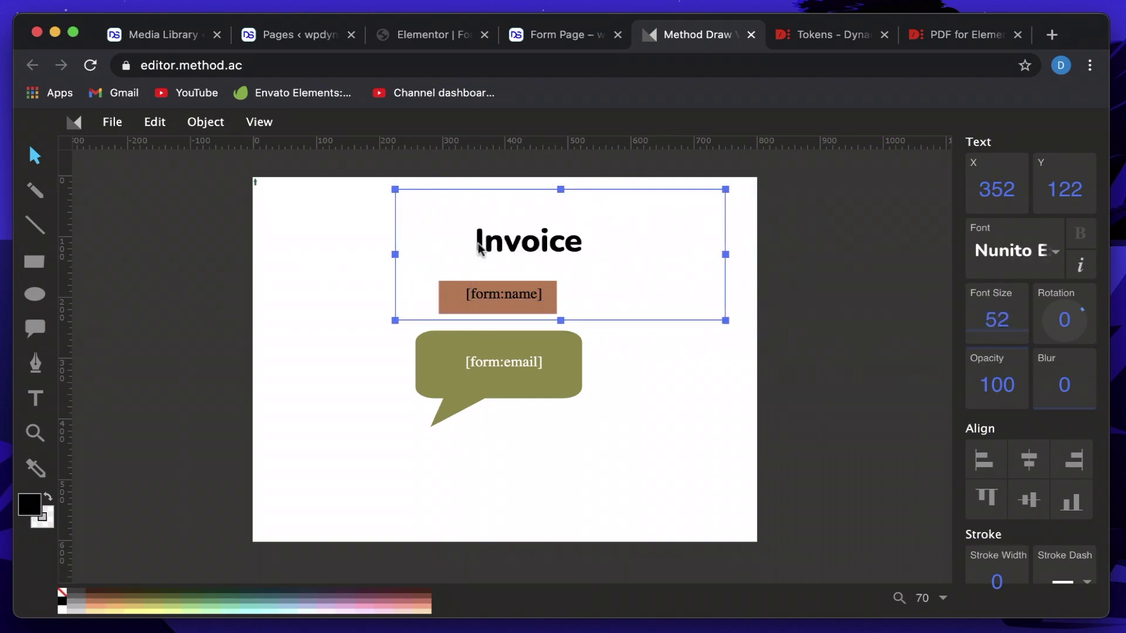
pyautogui.moveTo(512, 246); pyautogui.dragTo(490, 246)
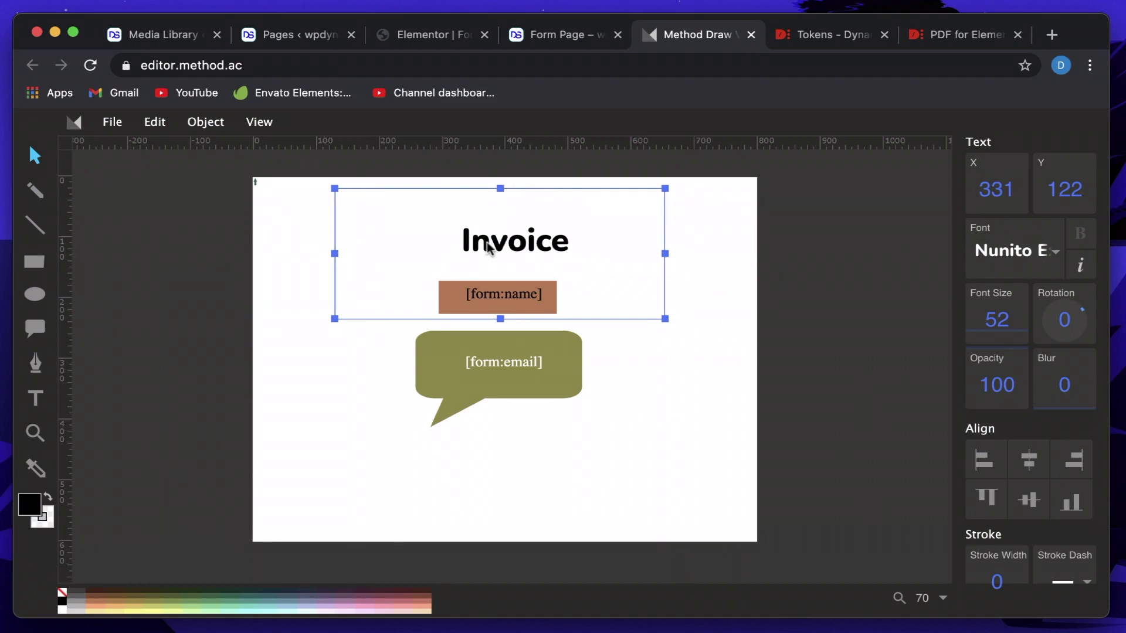
pyautogui.click(674, 393)
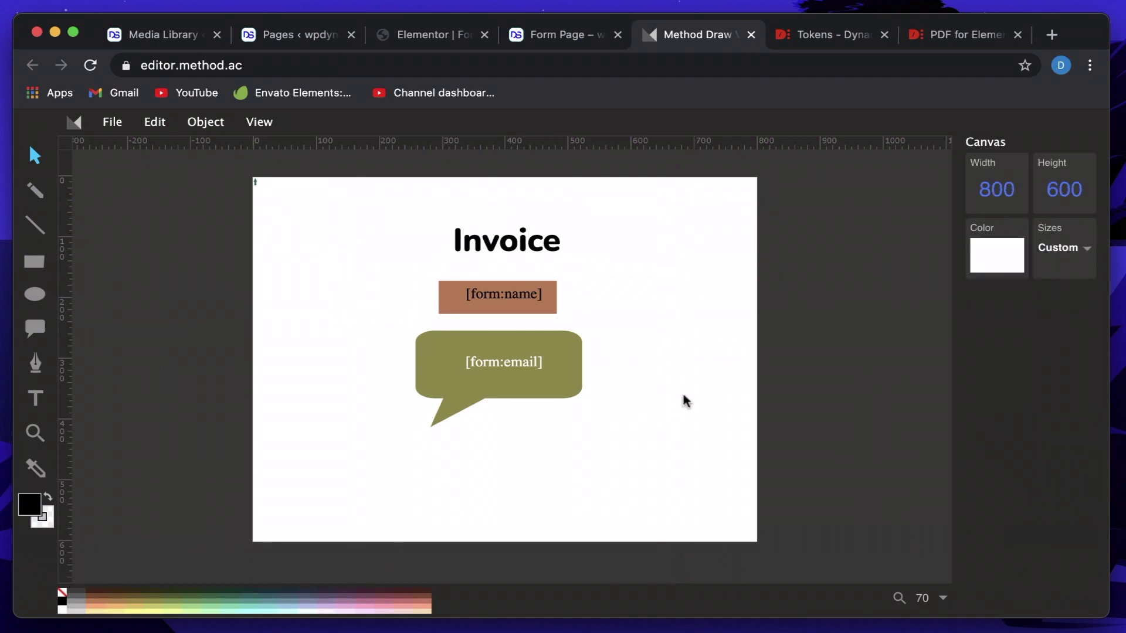
pyautogui.click(495, 249)
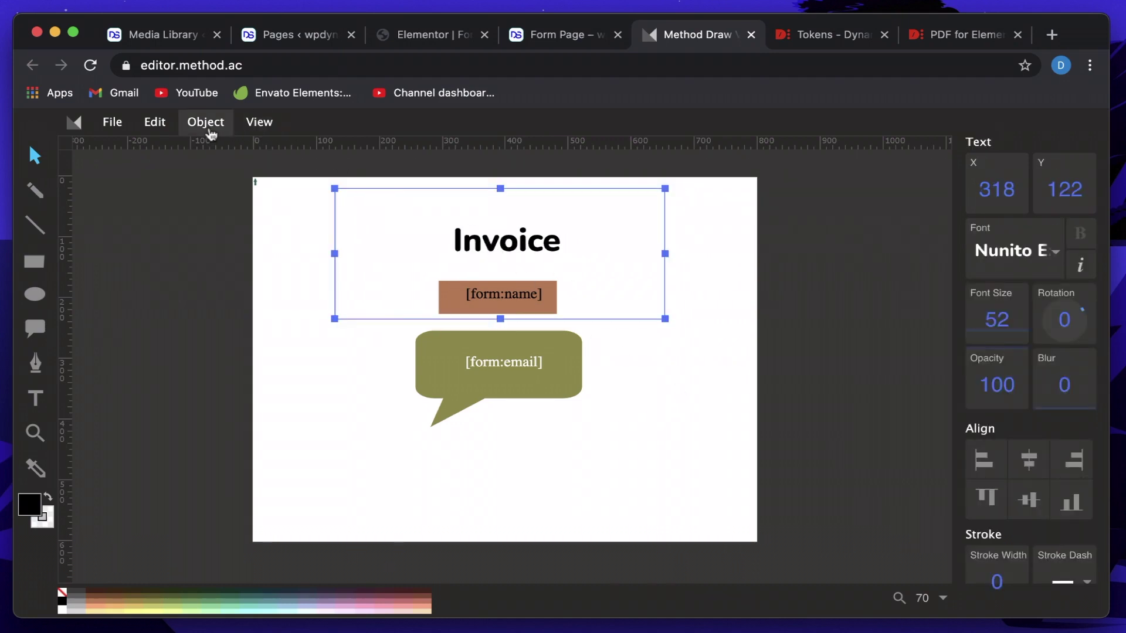
# Bring the Invoice title one layer forward.
pyautogui.click(209, 124)
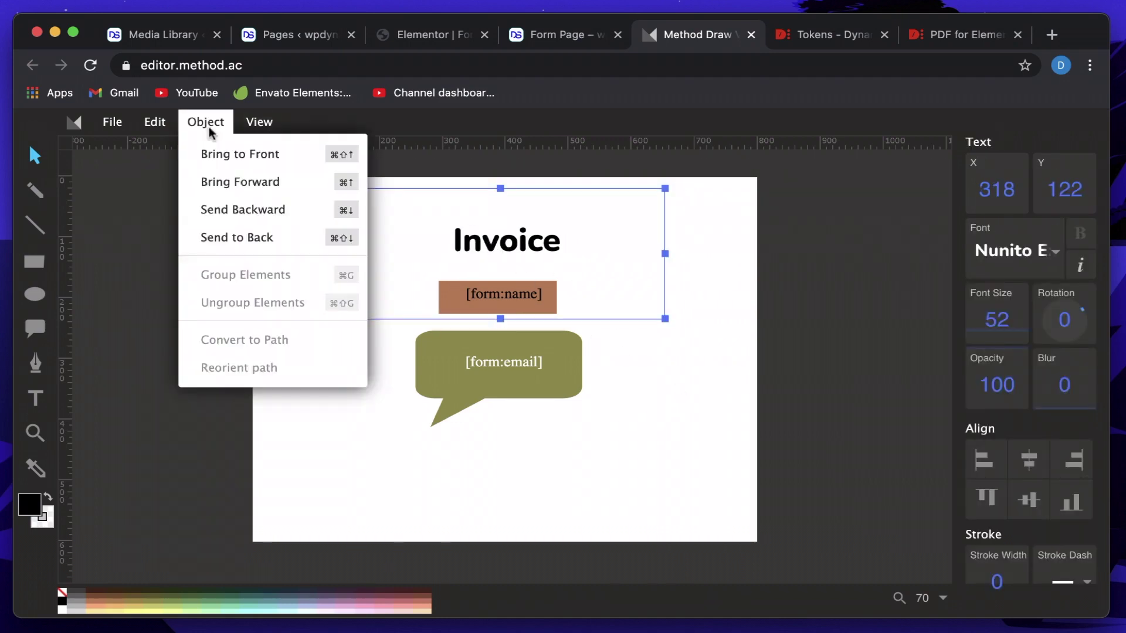
pyautogui.click(228, 183)
pyautogui.click(717, 419)
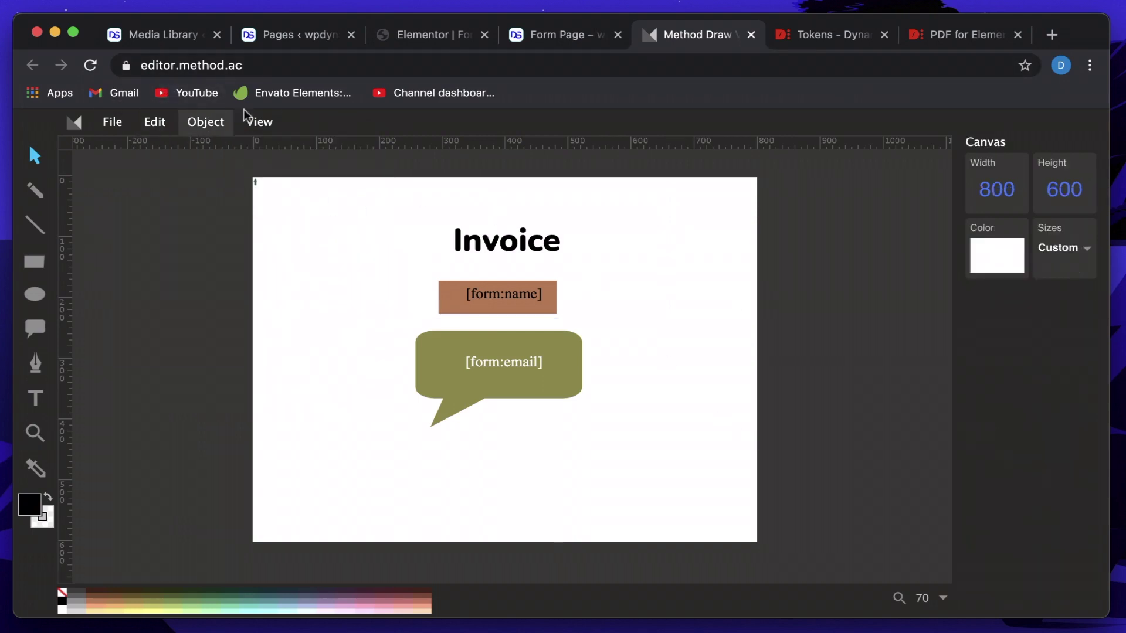
pyautogui.click(265, 124)
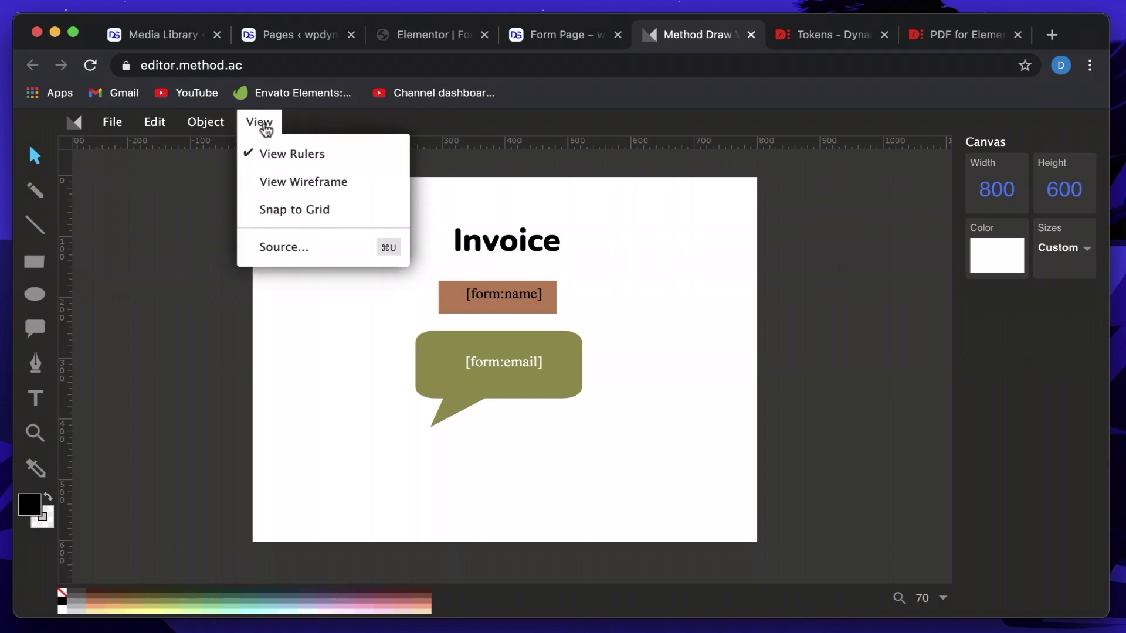
# Copy the invoice template's full SVG source, with the Invoice heading and the name and email tokens.
pyautogui.click(301, 247)
pyautogui.click(356, 399)
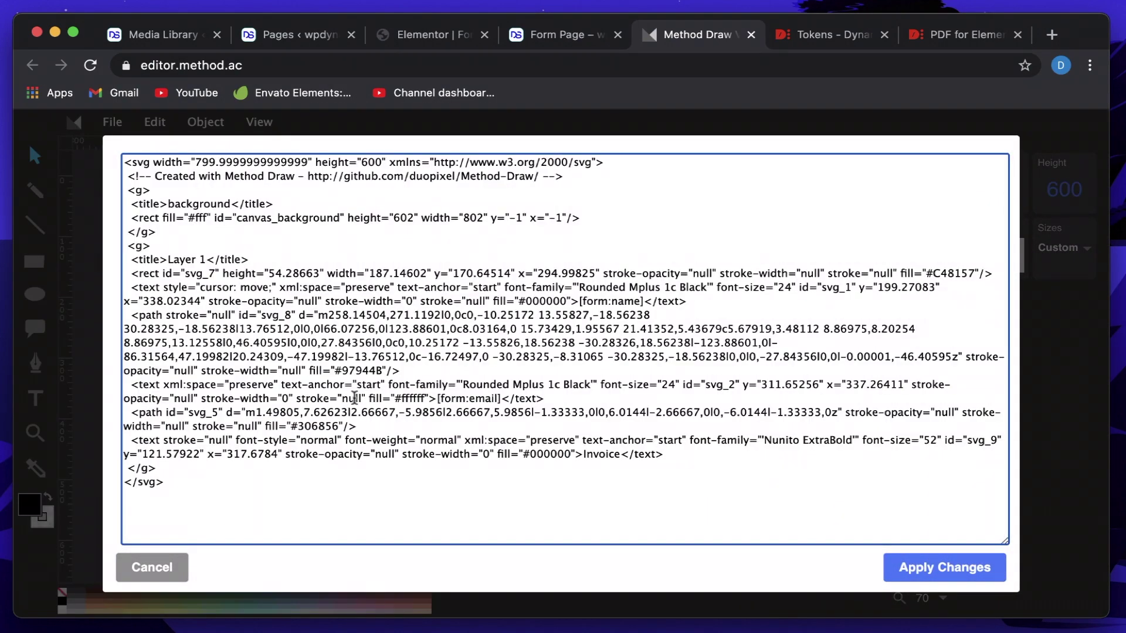
pyautogui.press('super+a')
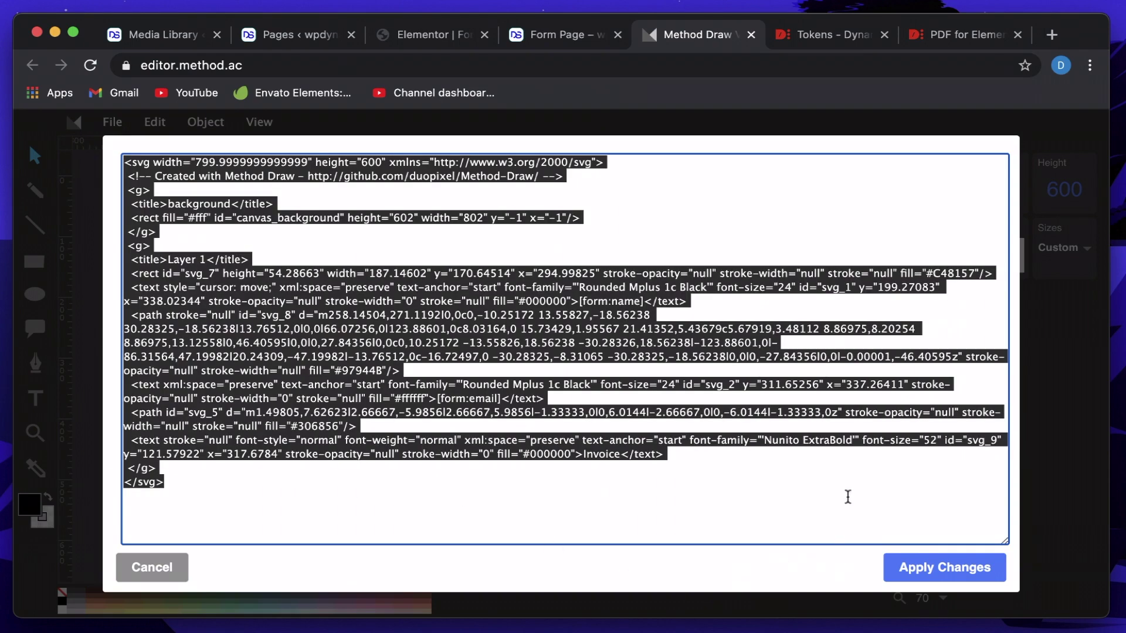
pyautogui.click(706, 477)
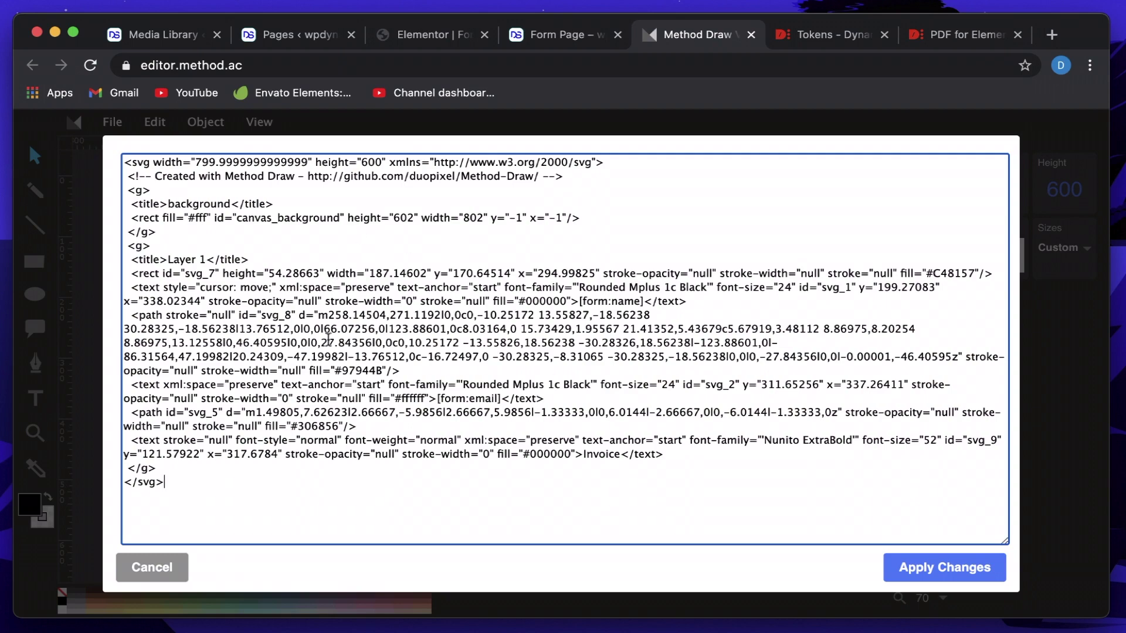
pyautogui.click(144, 574)
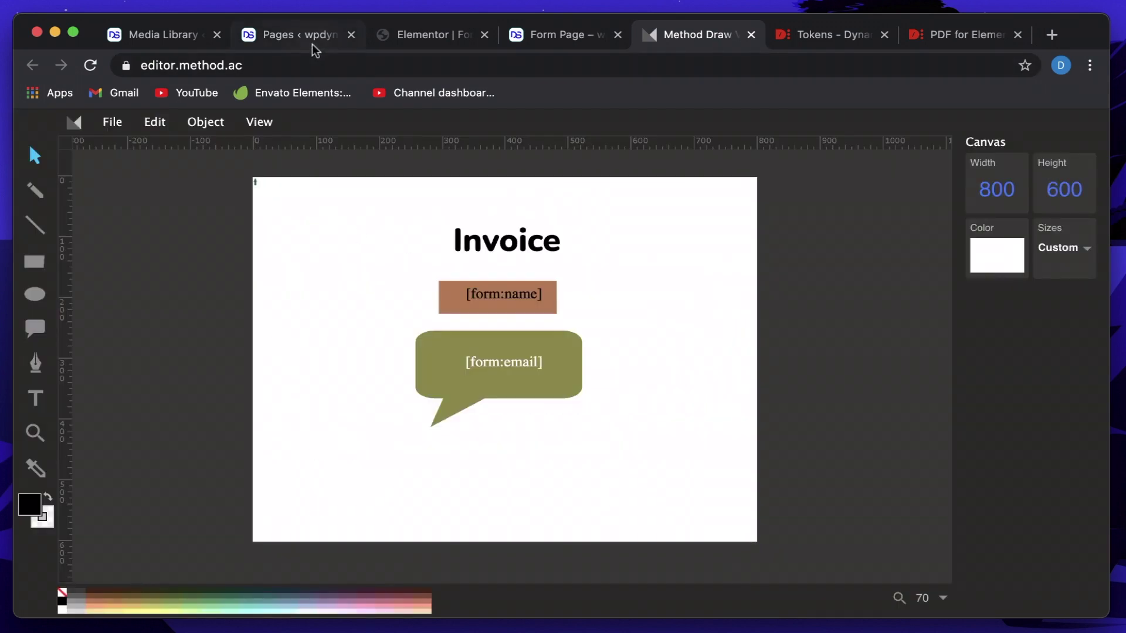
# Replace the old code in the form's PDF SVG code field with the copied invoice template, then update the page.
pyautogui.click(423, 44)
pyautogui.click(130, 385)
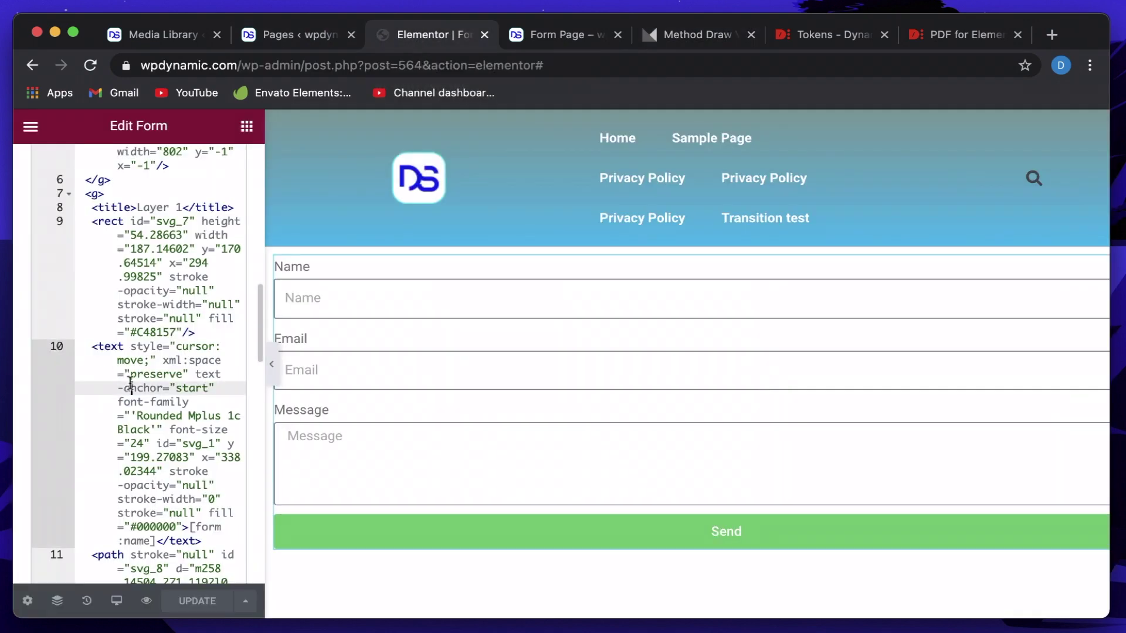
pyautogui.hotkey('ctrl', 'a')
pyautogui.press('BackSpace')
pyautogui.hotkey('ctrl', 'v')
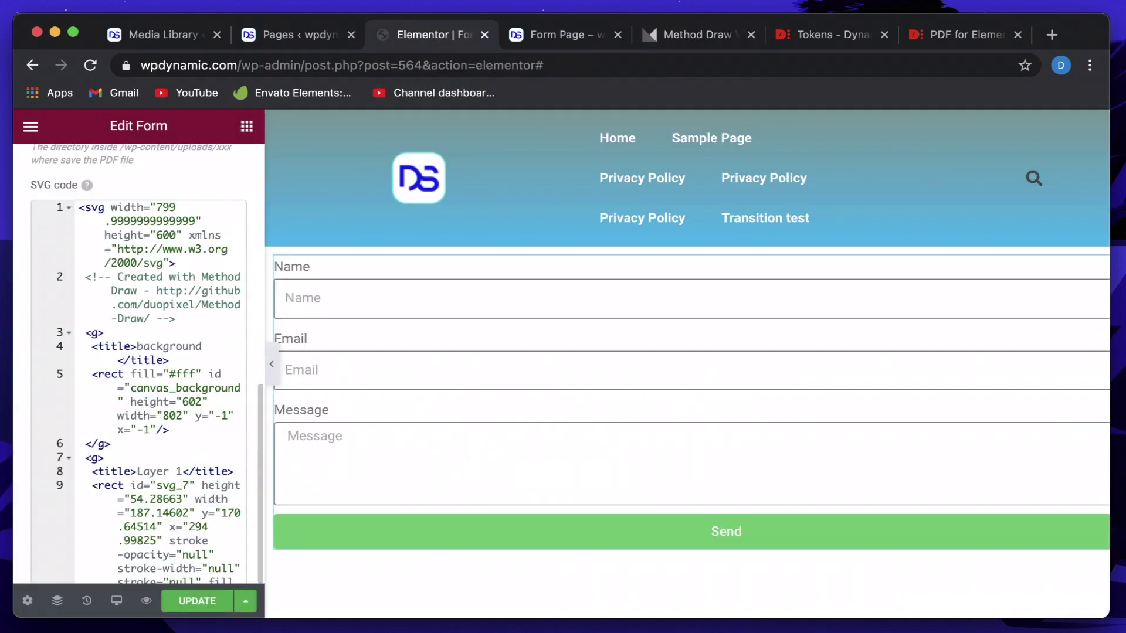
pyautogui.scroll(-3, 191, 408)
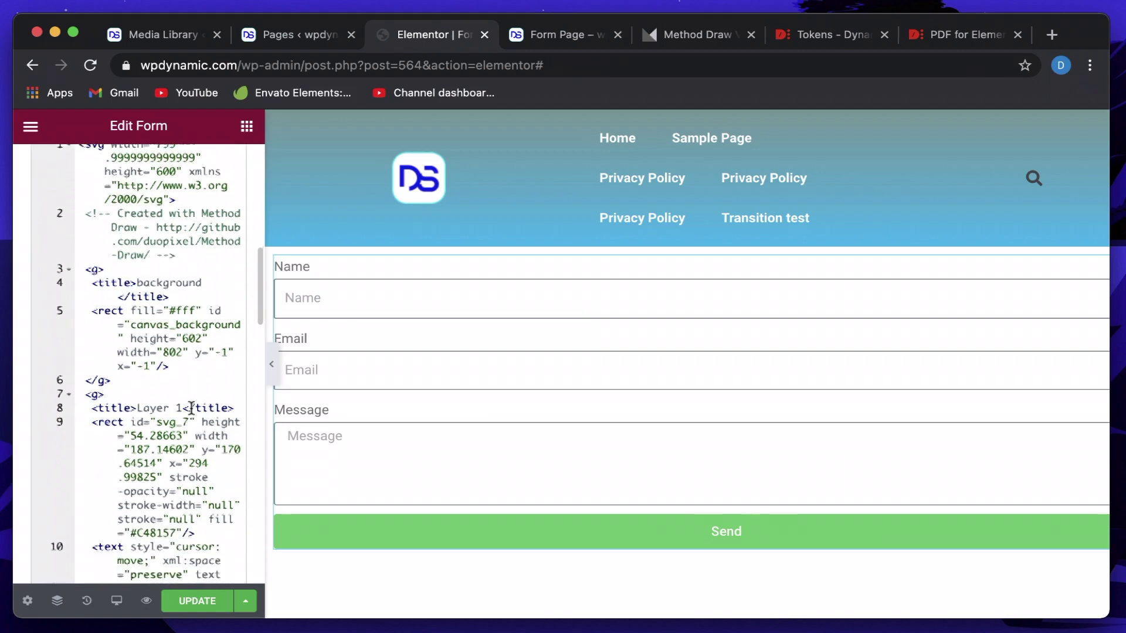
pyautogui.click(184, 605)
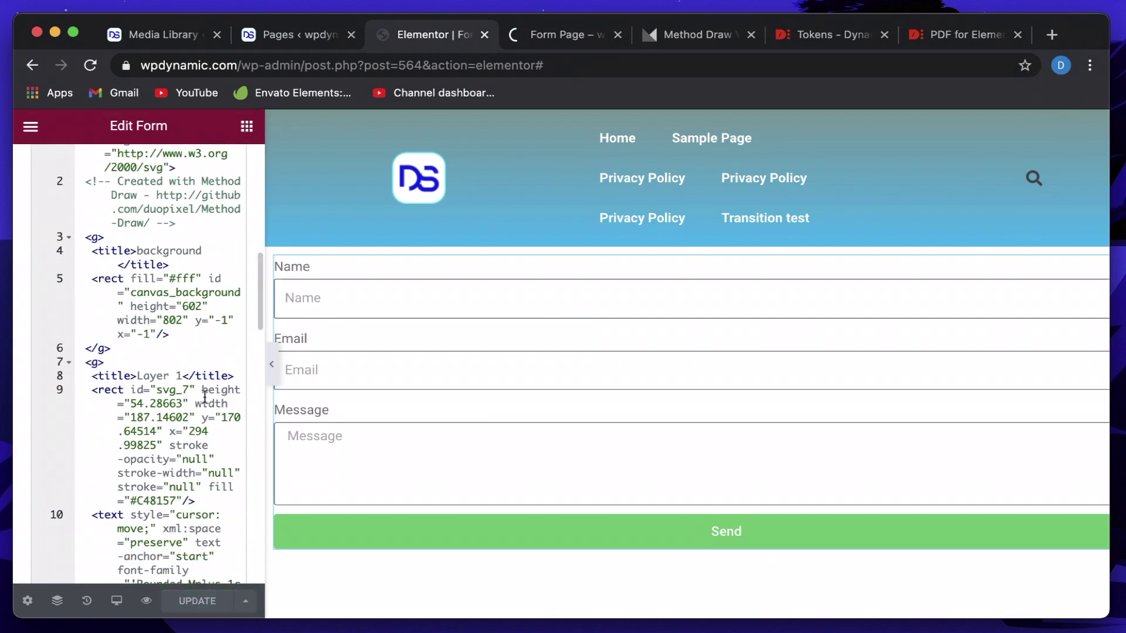
# Reload the form page and submit a sample name, an e-mail and the message 'dcsdcsdcsdc'.
pyautogui.click(565, 38)
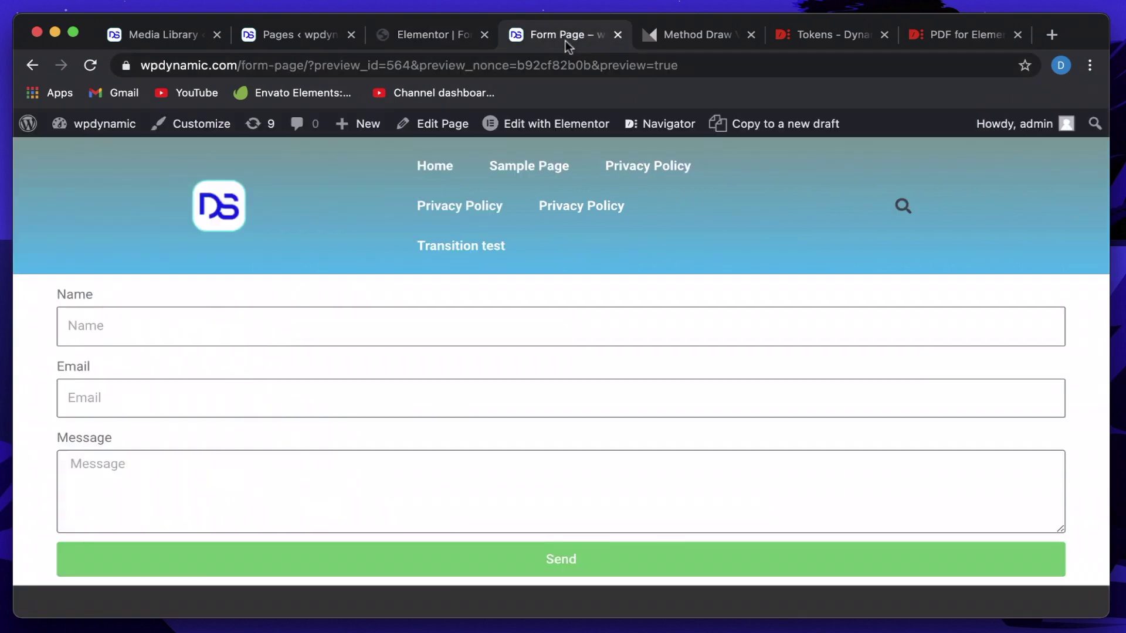
pyautogui.click(233, 322)
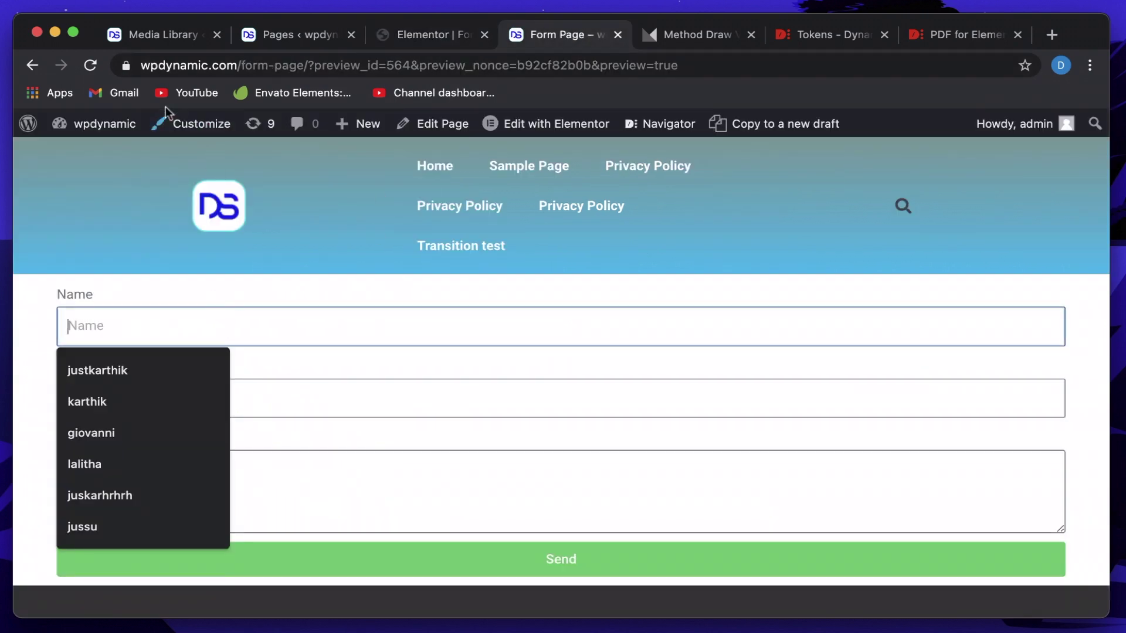
pyautogui.click(91, 65)
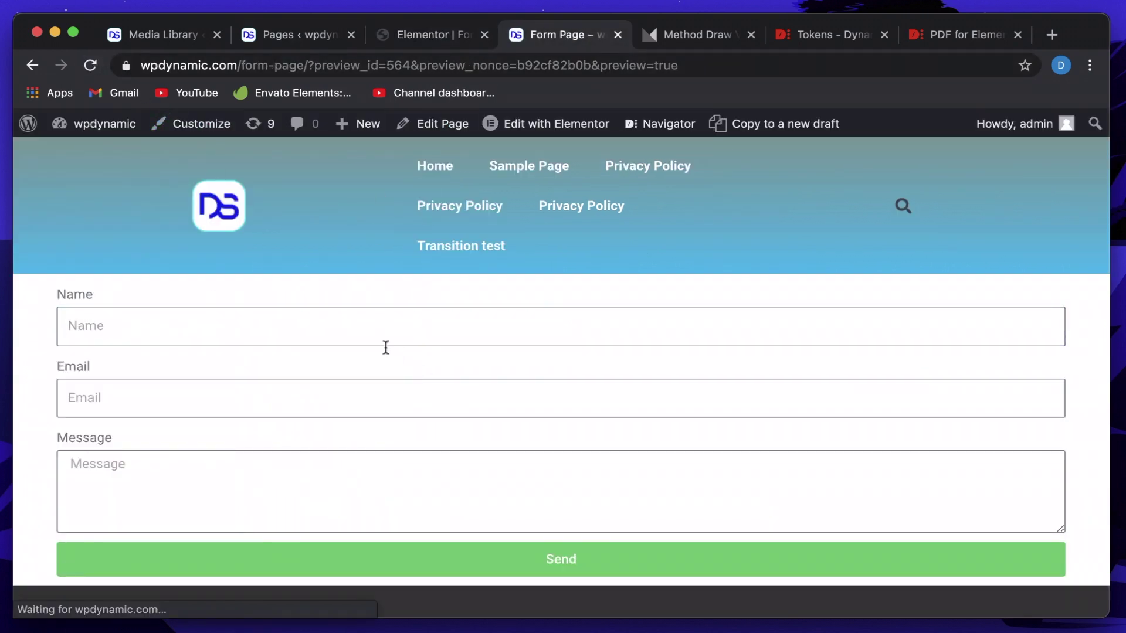
pyautogui.click(363, 335)
pyautogui.write('khan')
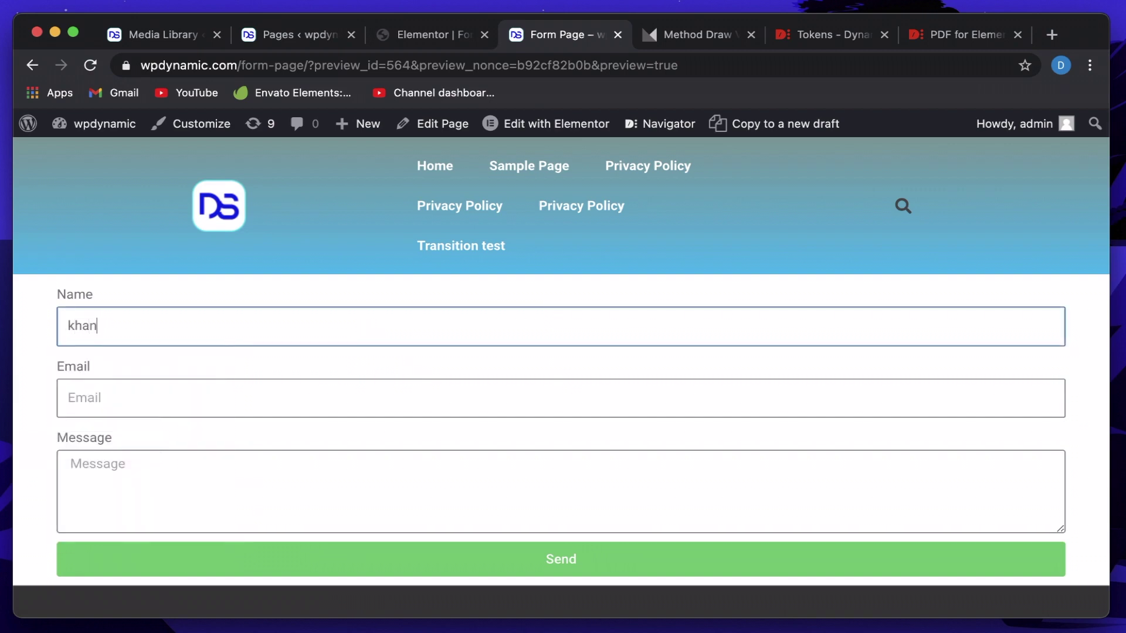
pyautogui.press('Tab')
pyautogui.write('khan@ma')
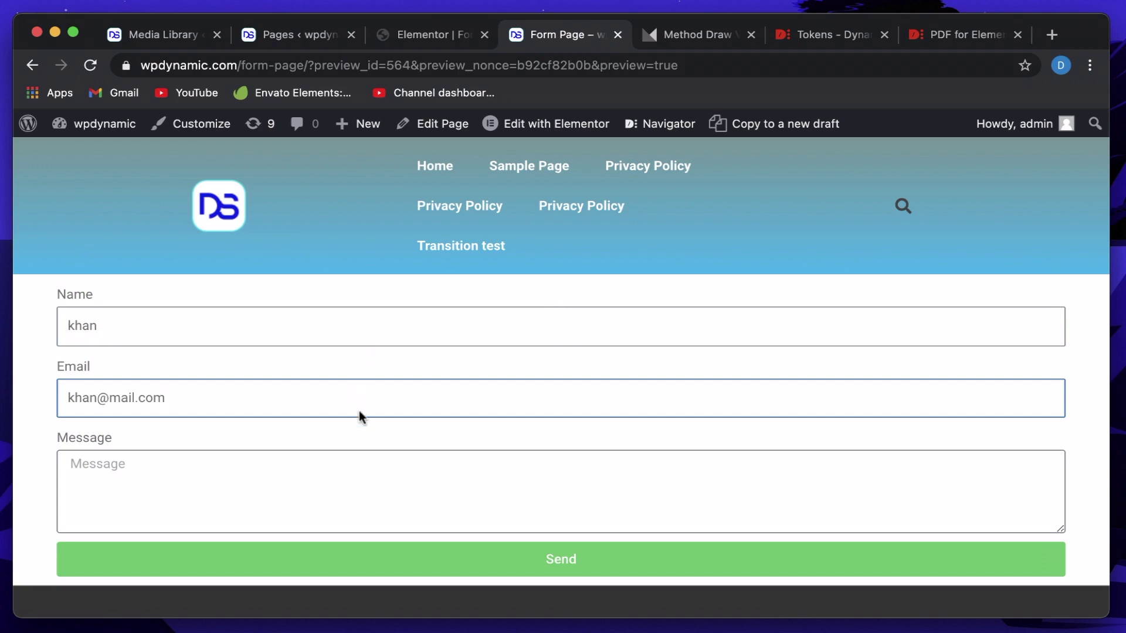
pyautogui.click(340, 469)
pyautogui.write('dcsdcsdcsdc')
pyautogui.click(303, 554)
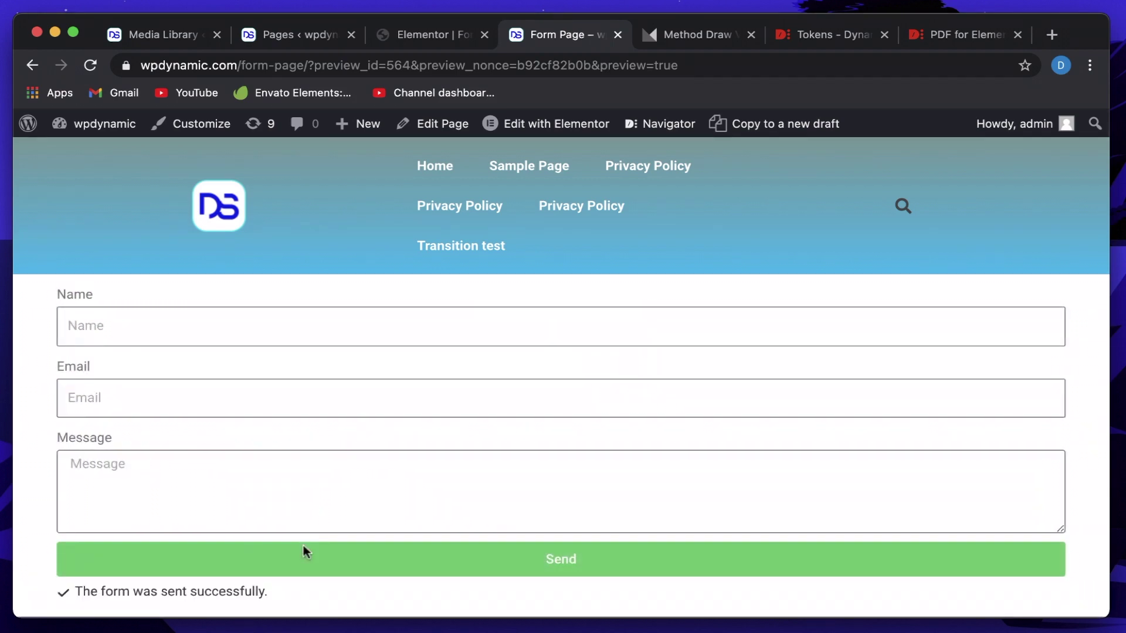
# Preview the newly generated invoice PDF in the pdf folder to check the submitted name and email.
pyautogui.press('super+tab')
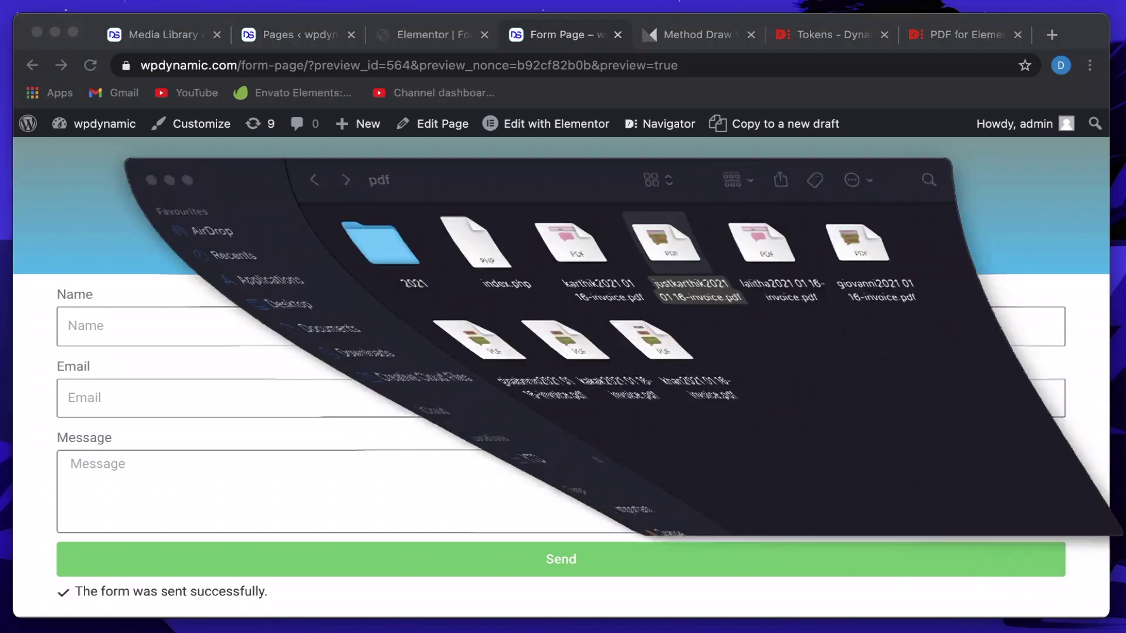
pyautogui.click(631, 437)
pyautogui.click(543, 337)
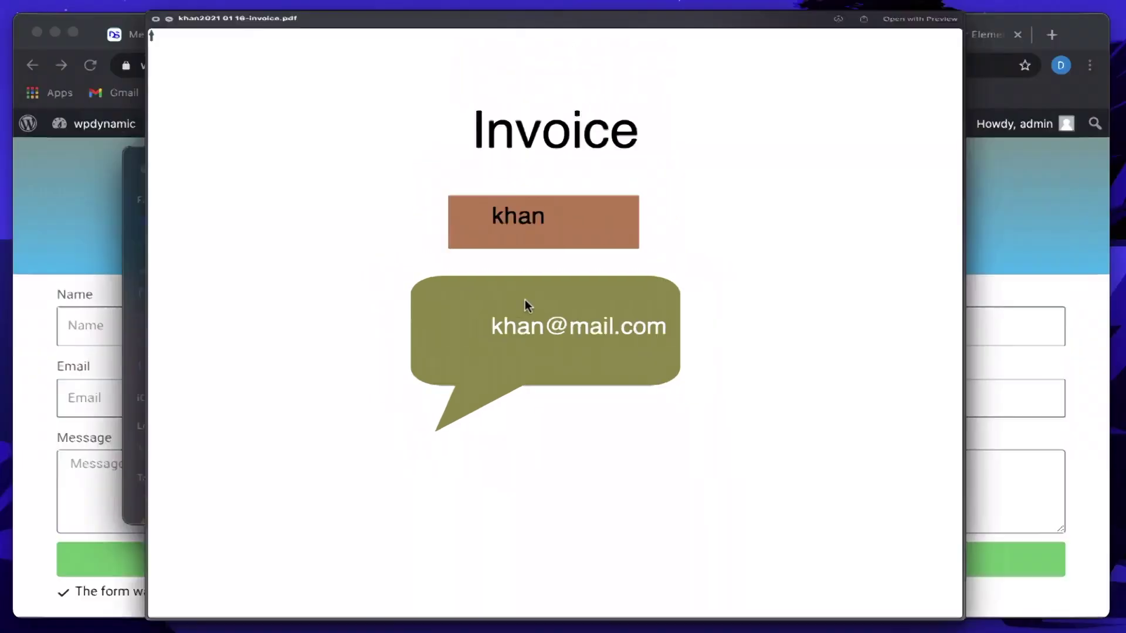
pyautogui.press('space')
pyautogui.click(687, 36)
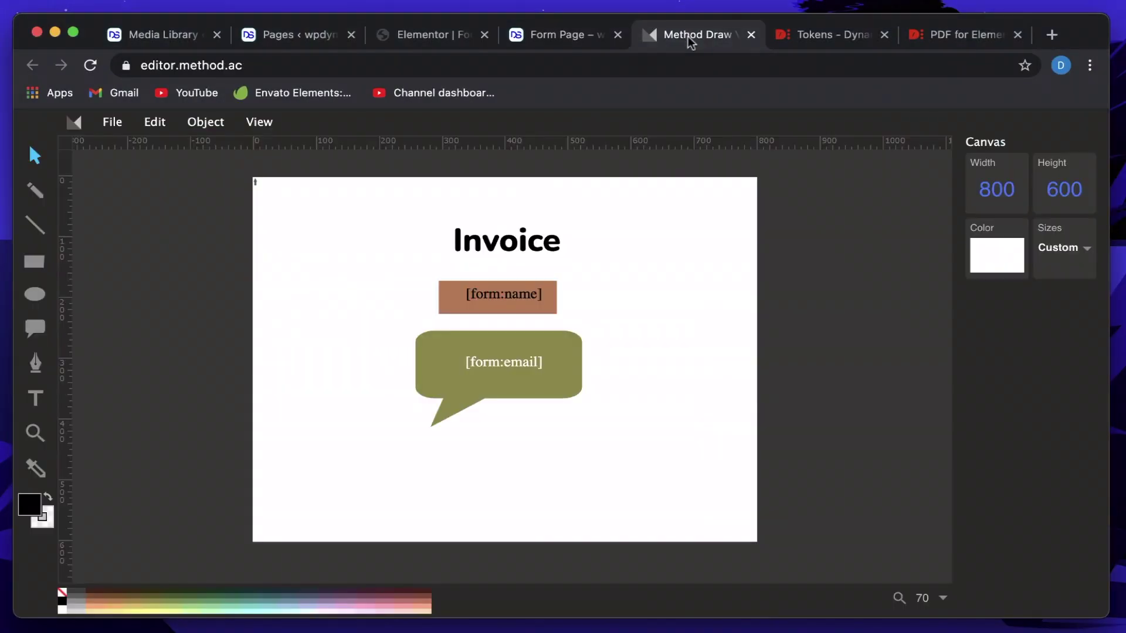
pyautogui.click(510, 250)
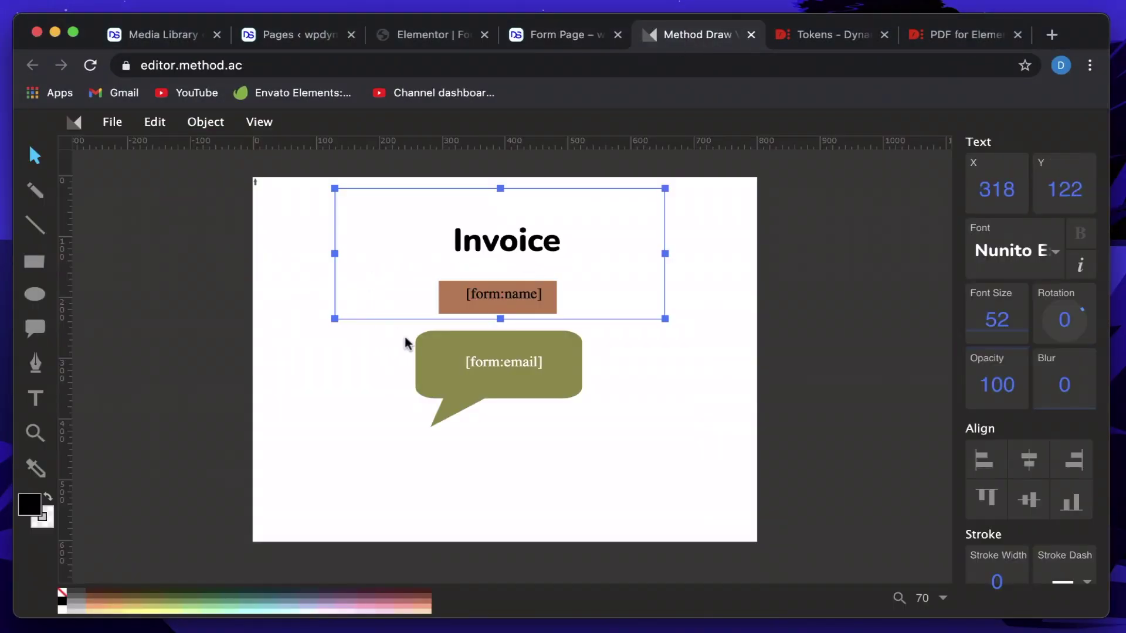
pyautogui.click(523, 443)
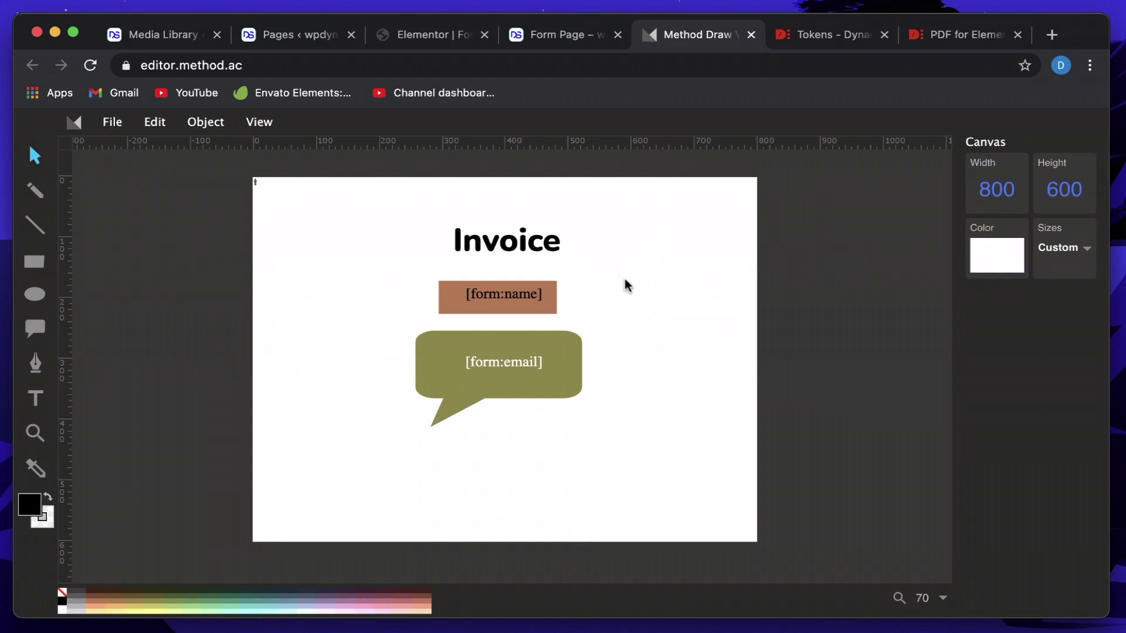
pyautogui.click(551, 306)
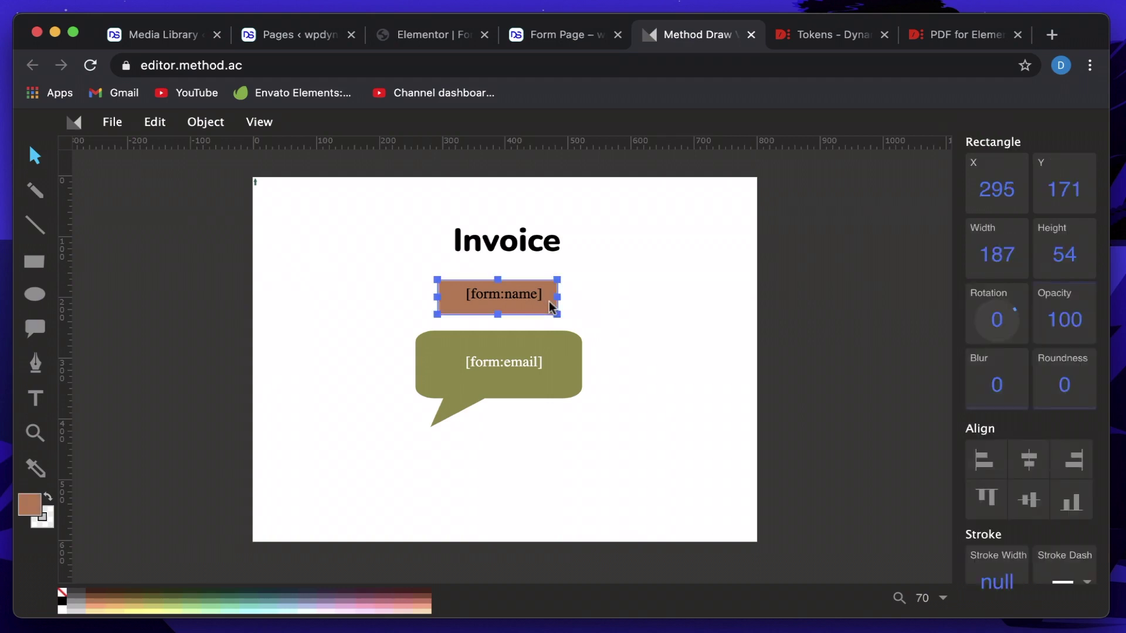